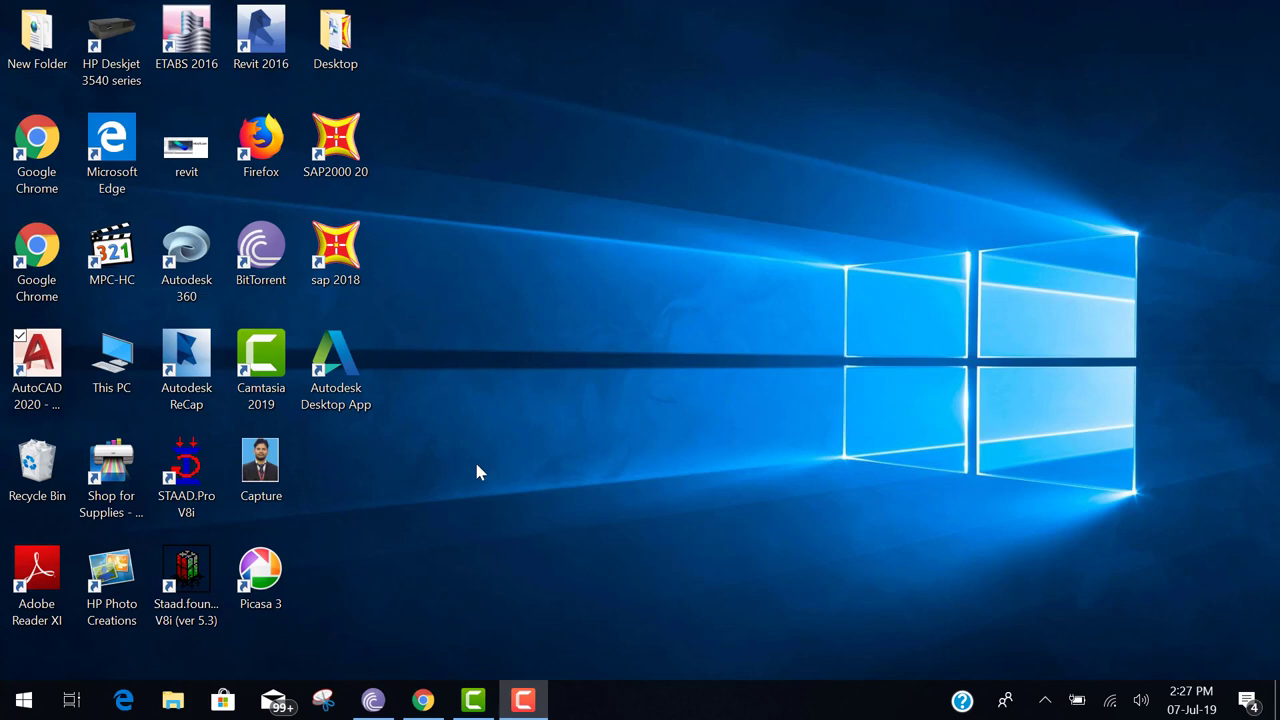
Launch AutoCAD 2020 from its desktop shortcut
{"action": "left_click", "coordinate": [48, 390]}
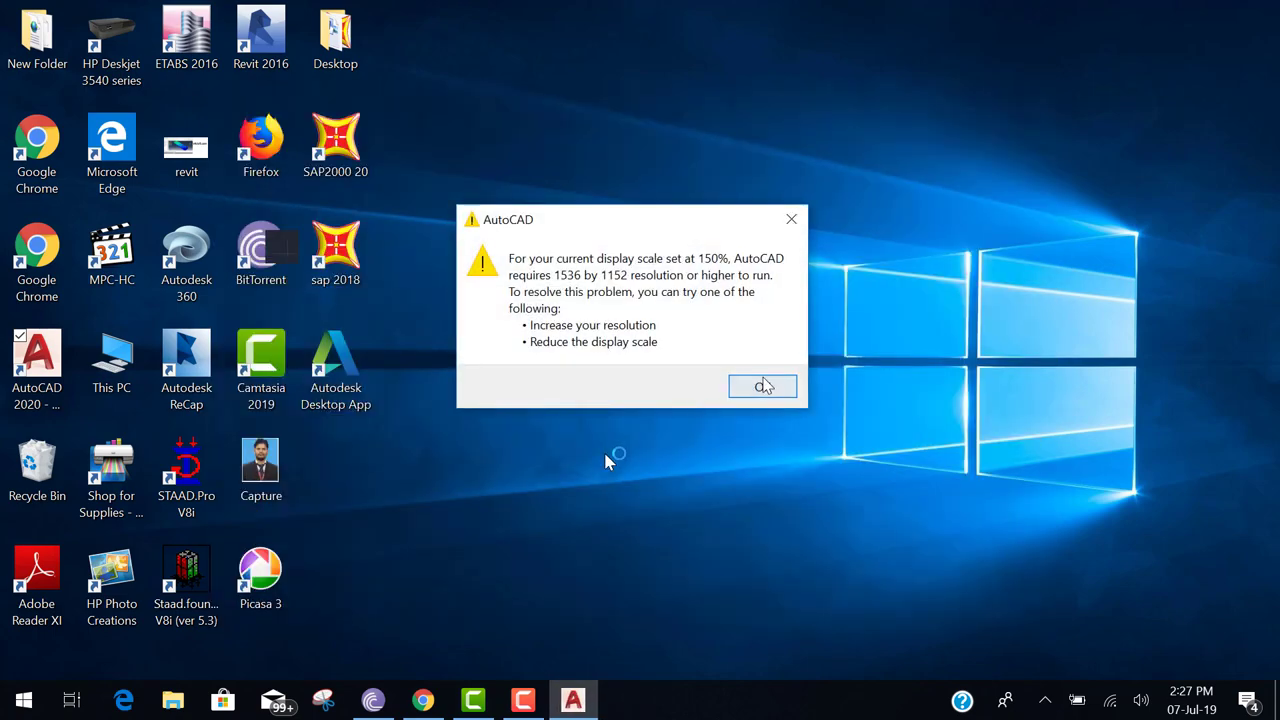
Dismiss the 150% display-scale warning so a blank Drawing1 opens
{"action": "left_click", "coordinate": [760, 388]}
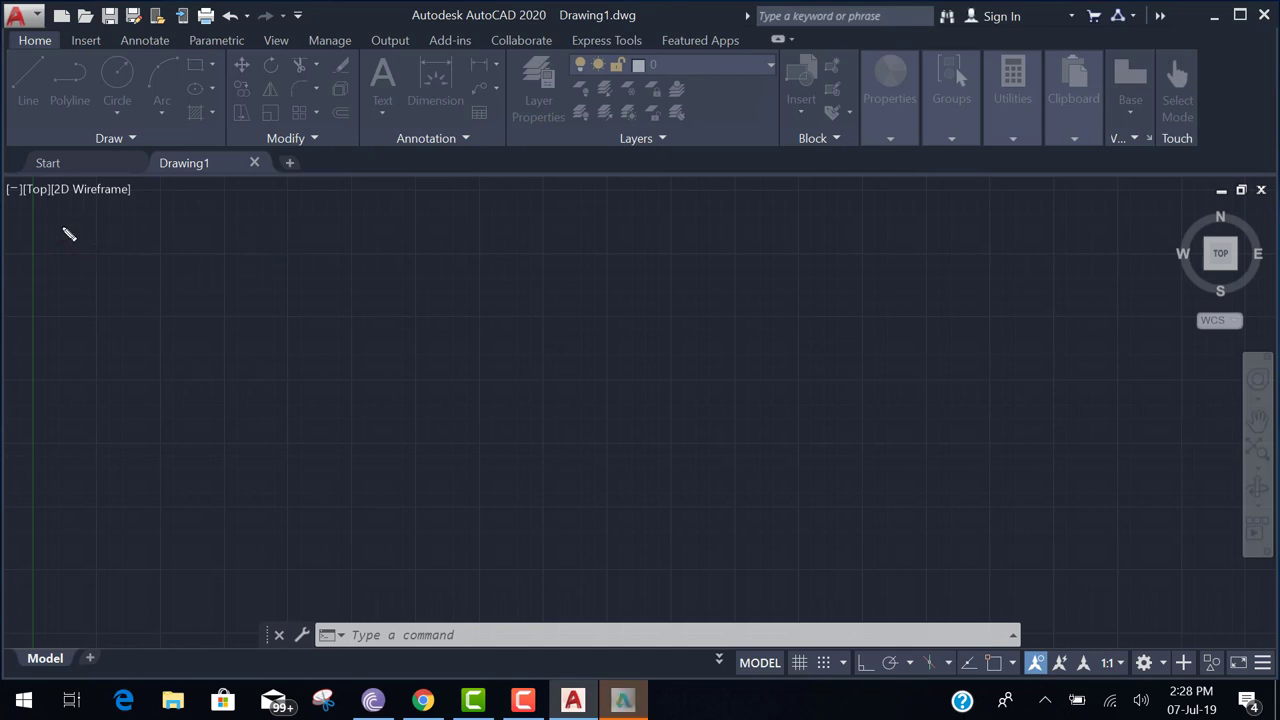
Mark the drawing area, command line and ribbon with annotations, then clear them
{"action": "mouse_move", "coordinate": [63, 228]}
{"action": "left_mouse_down"}
{"action": "mouse_move", "coordinate": [88, 532]}
{"action": "mouse_move", "coordinate": [505, 522]}
{"action": "mouse_move", "coordinate": [1084, 559]}
{"action": "mouse_move", "coordinate": [1154, 516]}
{"action": "mouse_move", "coordinate": [1161, 284]}
{"action": "mouse_move", "coordinate": [1124, 221]}
{"action": "mouse_move", "coordinate": [46, 220]}
{"action": "mouse_move", "coordinate": [42, 250]}
{"action": "left_mouse_up"}
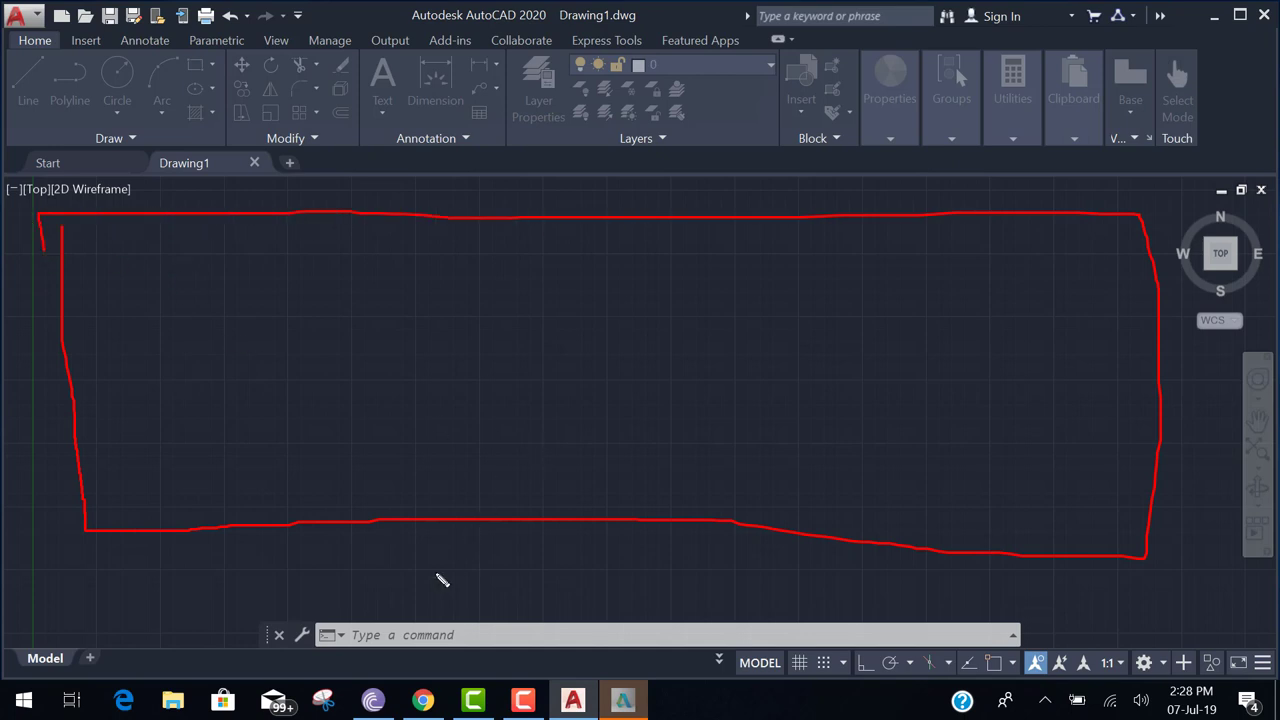
{"action": "mouse_move", "coordinate": [251, 615]}
{"action": "left_mouse_down"}
{"action": "mouse_move", "coordinate": [250, 655]}
{"action": "mouse_move", "coordinate": [390, 685]}
{"action": "mouse_move", "coordinate": [979, 641]}
{"action": "mouse_move", "coordinate": [1055, 652]}
{"action": "mouse_move", "coordinate": [1047, 619]}
{"action": "mouse_move", "coordinate": [254, 604]}
{"action": "left_mouse_up"}
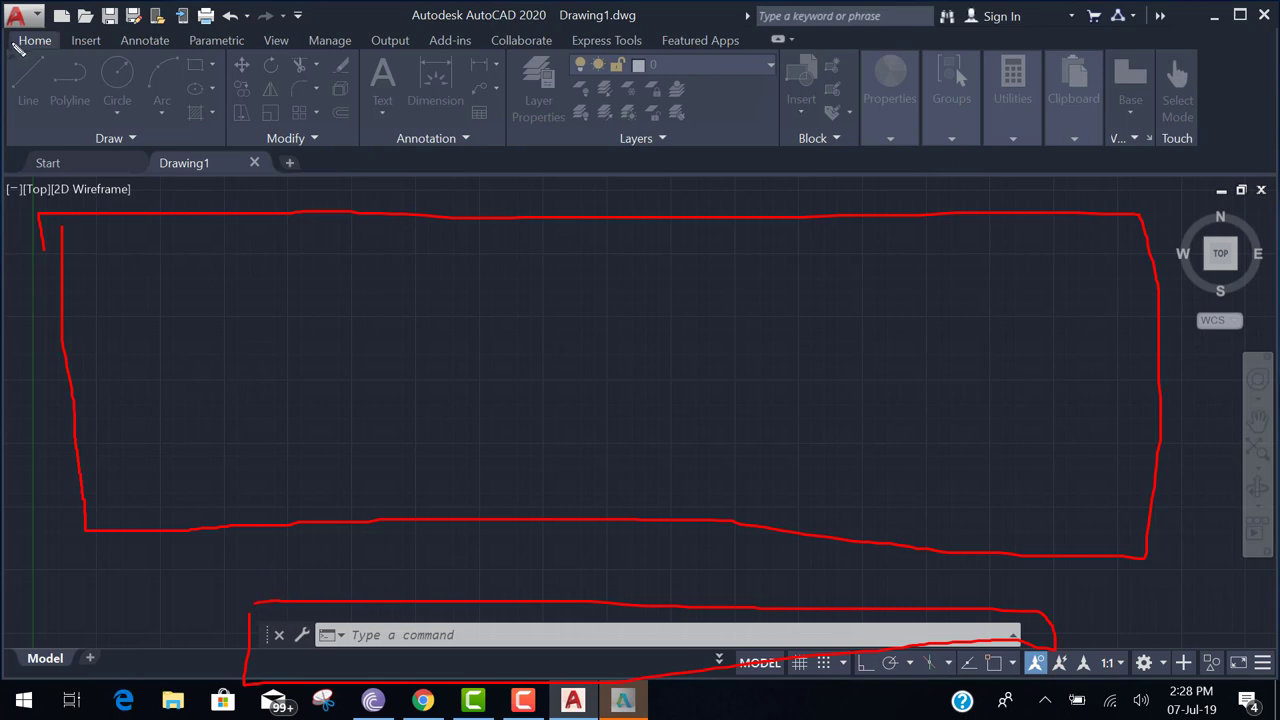
{"action": "mouse_move", "coordinate": [16, 46]}
{"action": "left_mouse_down"}
{"action": "mouse_move", "coordinate": [96, 63]}
{"action": "mouse_move", "coordinate": [441, 66]}
{"action": "mouse_move", "coordinate": [890, 24]}
{"action": "mouse_move", "coordinate": [1183, 52]}
{"action": "left_mouse_up"}
{"action": "mouse_move", "coordinate": [1203, 104]}
{"action": "left_mouse_down"}
{"action": "mouse_move", "coordinate": [821, 164]}
{"action": "mouse_move", "coordinate": [122, 162]}
{"action": "mouse_move", "coordinate": [2, 155]}
{"action": "mouse_move", "coordinate": [14, 46]}
{"action": "left_mouse_up"}
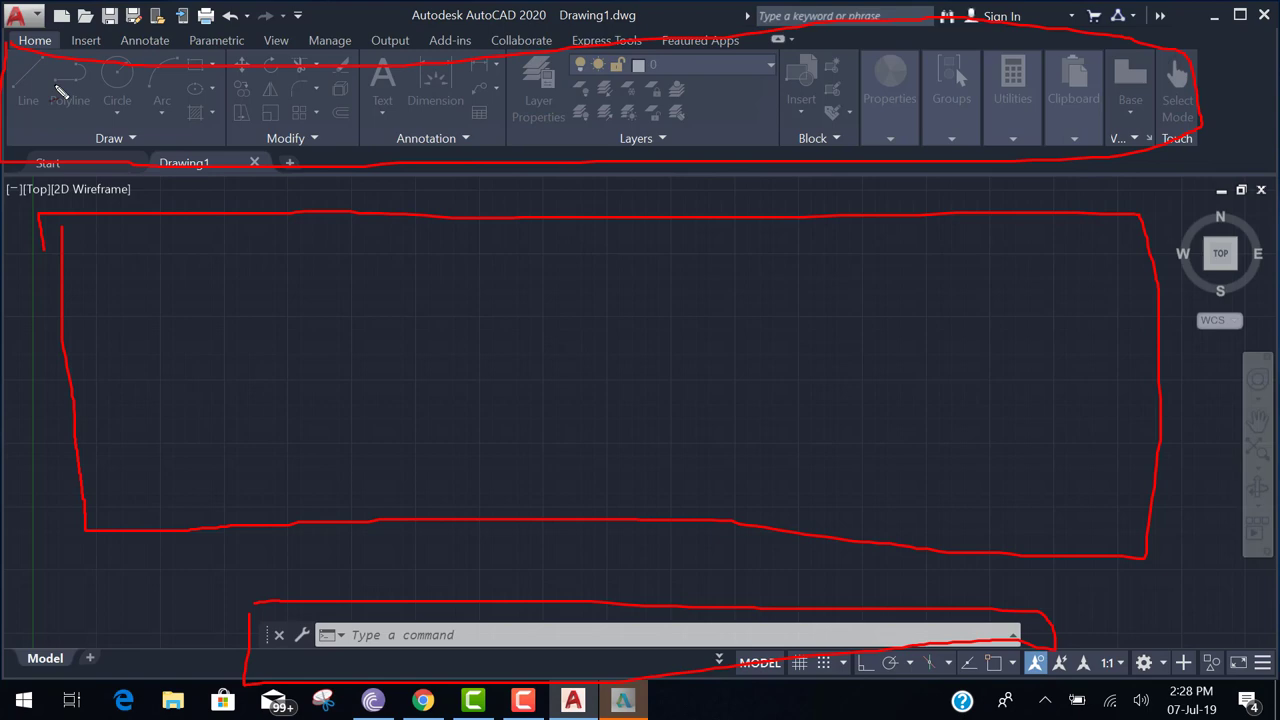
{"action": "key", "text": "Escape"}
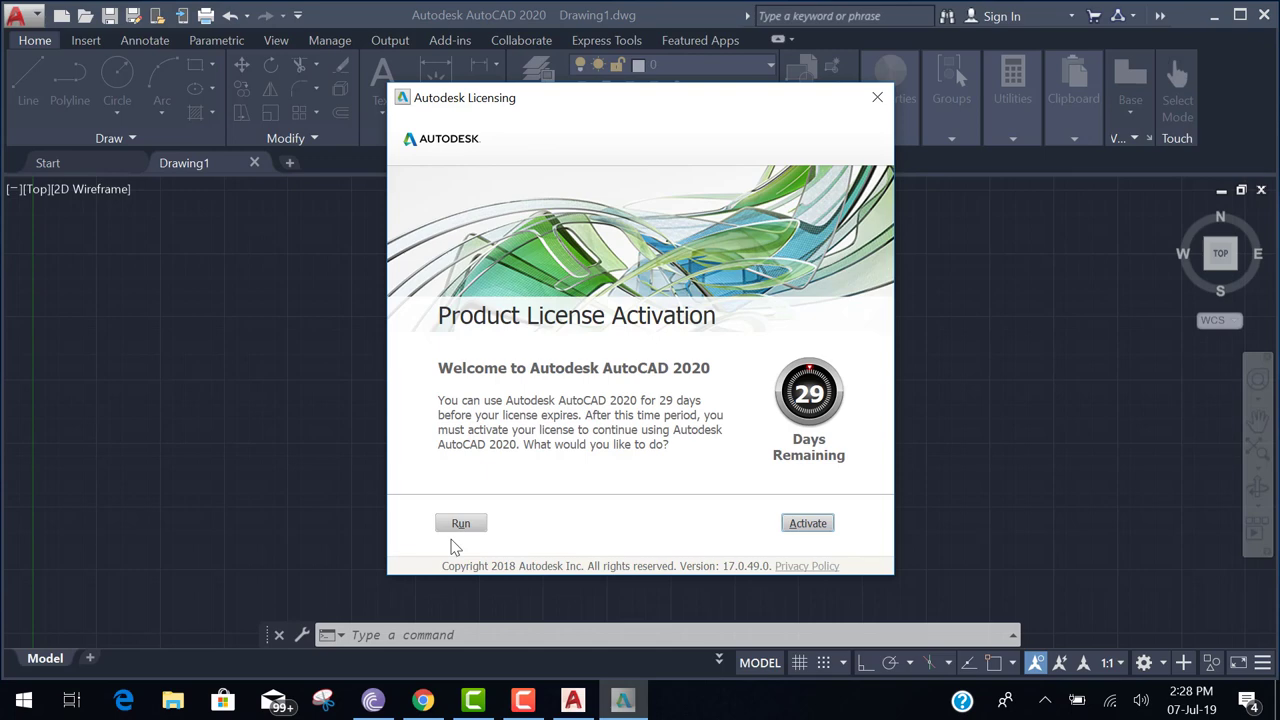
Continue with the trial via Run, then highlight the Draw, Modify, Layers and Block tools
{"action": "left_click", "coordinate": [460, 523]}
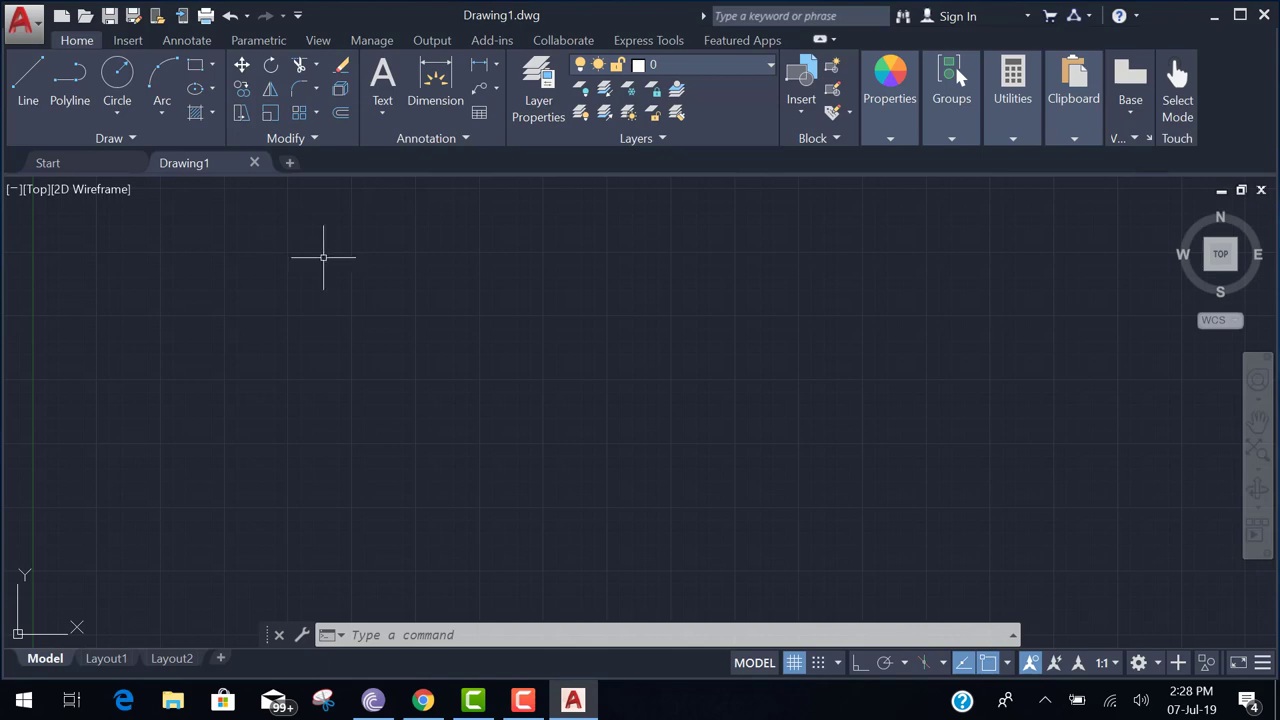
{"action": "mouse_move", "coordinate": [15, 58]}
{"action": "left_mouse_down"}
{"action": "mouse_move", "coordinate": [12, 148]}
{"action": "mouse_move", "coordinate": [318, 147]}
{"action": "mouse_move", "coordinate": [238, 112]}
{"action": "left_mouse_up"}
{"action": "mouse_move", "coordinate": [124, 69]}
{"action": "left_mouse_down"}
{"action": "mouse_move", "coordinate": [153, 84]}
{"action": "mouse_move", "coordinate": [297, 60]}
{"action": "mouse_move", "coordinate": [273, 165]}
{"action": "mouse_move", "coordinate": [340, 107]}
{"action": "mouse_move", "coordinate": [320, 66]}
{"action": "mouse_move", "coordinate": [400, 70]}
{"action": "mouse_move", "coordinate": [401, 147]}
{"action": "mouse_move", "coordinate": [462, 104]}
{"action": "mouse_move", "coordinate": [440, 64]}
{"action": "left_mouse_up"}
{"action": "left_click_drag", "start_coordinate": [571, 152], "coordinate": [676, 152]}
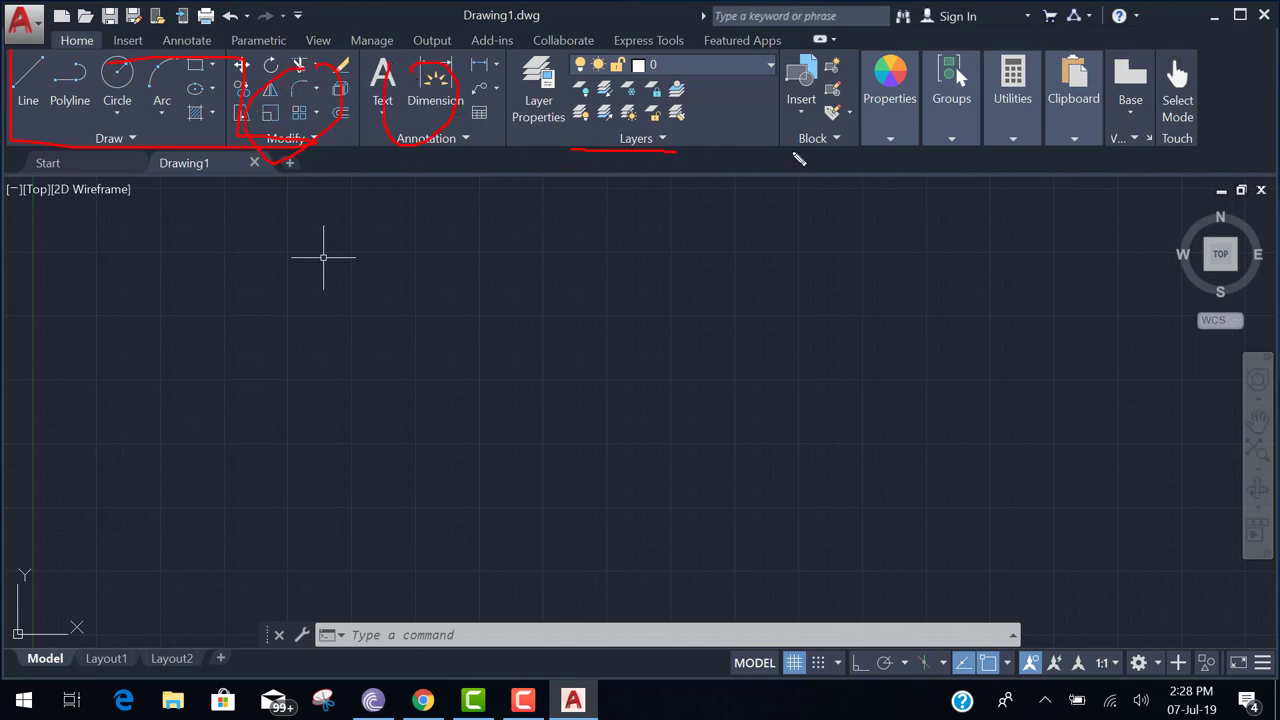
{"action": "left_click_drag", "start_coordinate": [793, 152], "coordinate": [850, 150]}
{"action": "key", "text": "Escape"}
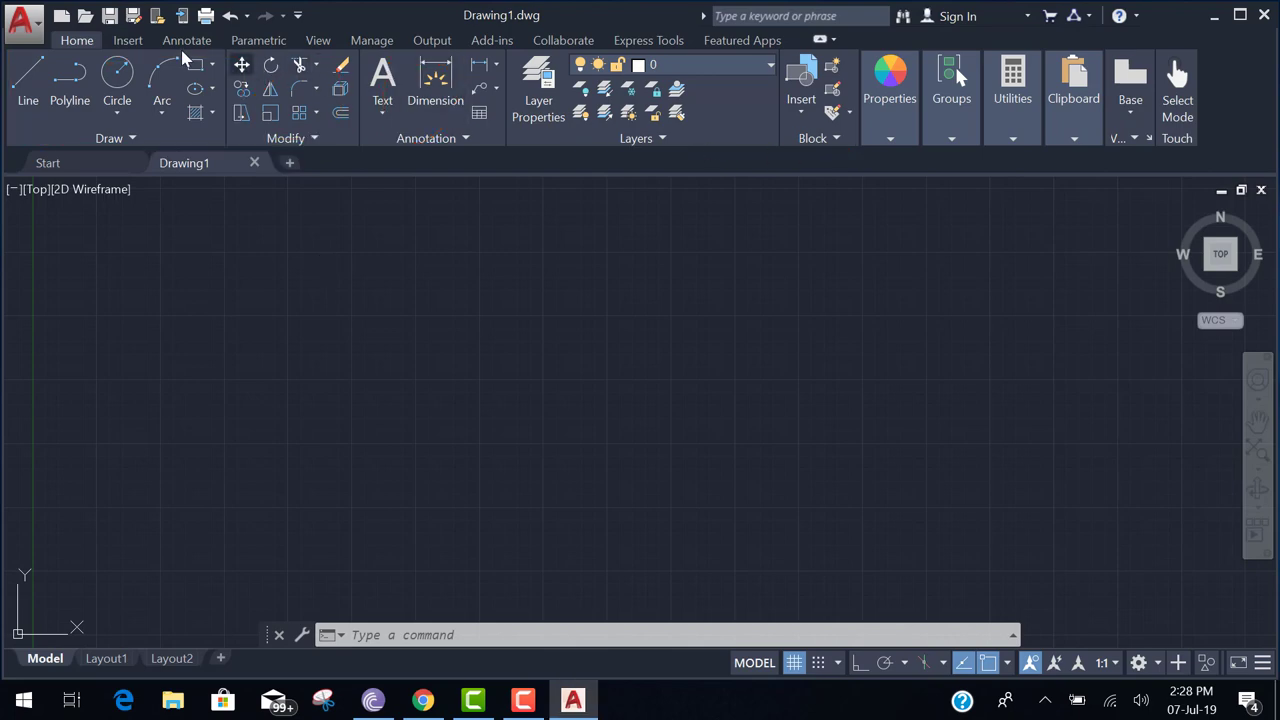
Show the Insert tab and underline its Block, Block Definition, Reference and Import groups
{"action": "left_click", "coordinate": [130, 42]}
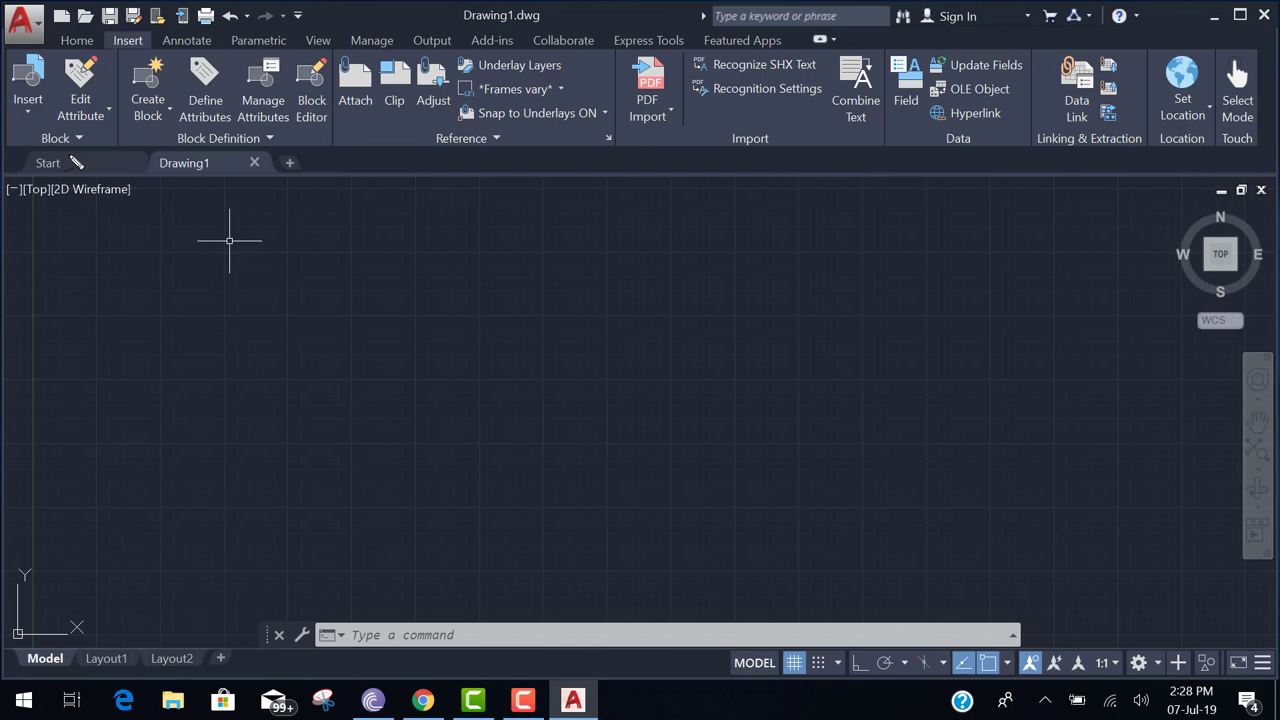
{"action": "left_click_drag", "start_coordinate": [45, 150], "coordinate": [82, 148]}
{"action": "left_click_drag", "start_coordinate": [160, 148], "coordinate": [270, 152]}
{"action": "left_click_drag", "start_coordinate": [426, 150], "coordinate": [516, 150]}
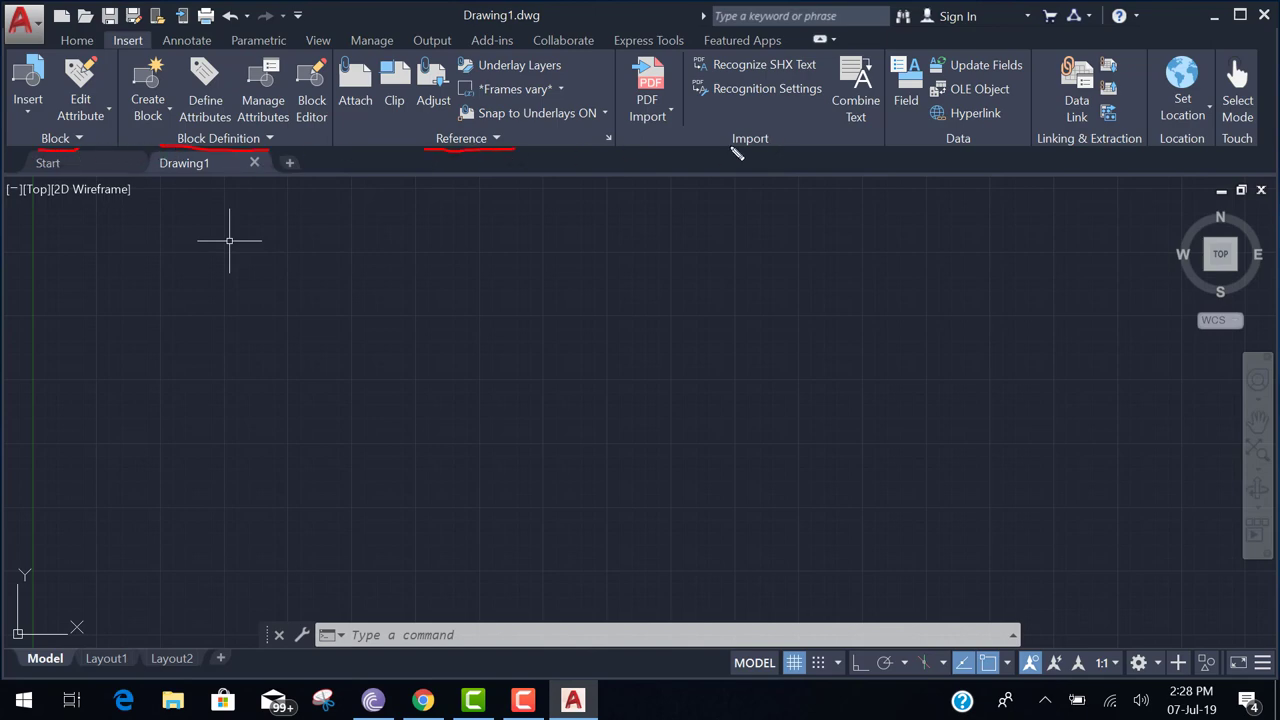
{"action": "left_click_drag", "start_coordinate": [722, 155], "coordinate": [800, 157]}
{"action": "key", "text": "Escape"}
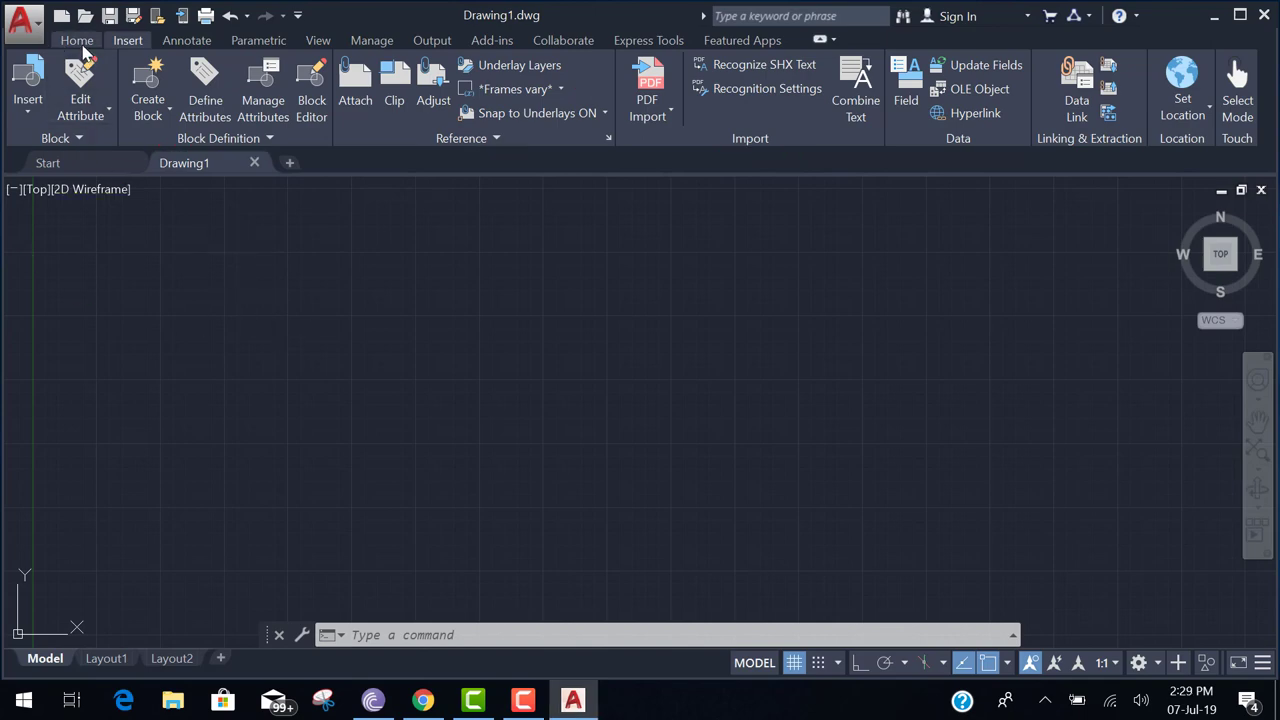
Return to the Home tab and sketch a grid of three vertical and three horizontal strokes
{"action": "left_click", "coordinate": [77, 41]}
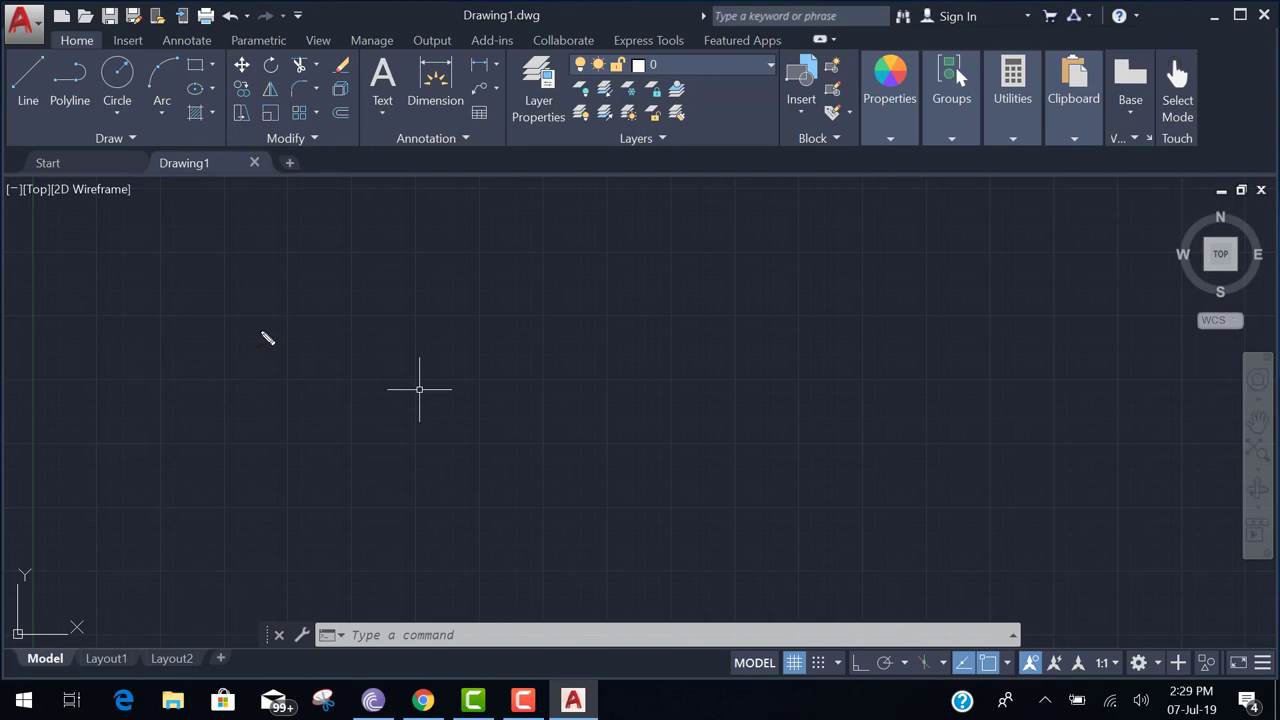
{"action": "left_click_drag", "start_coordinate": [158, 257], "coordinate": [152, 478]}
{"action": "left_click_drag", "start_coordinate": [226, 256], "coordinate": [224, 471]}
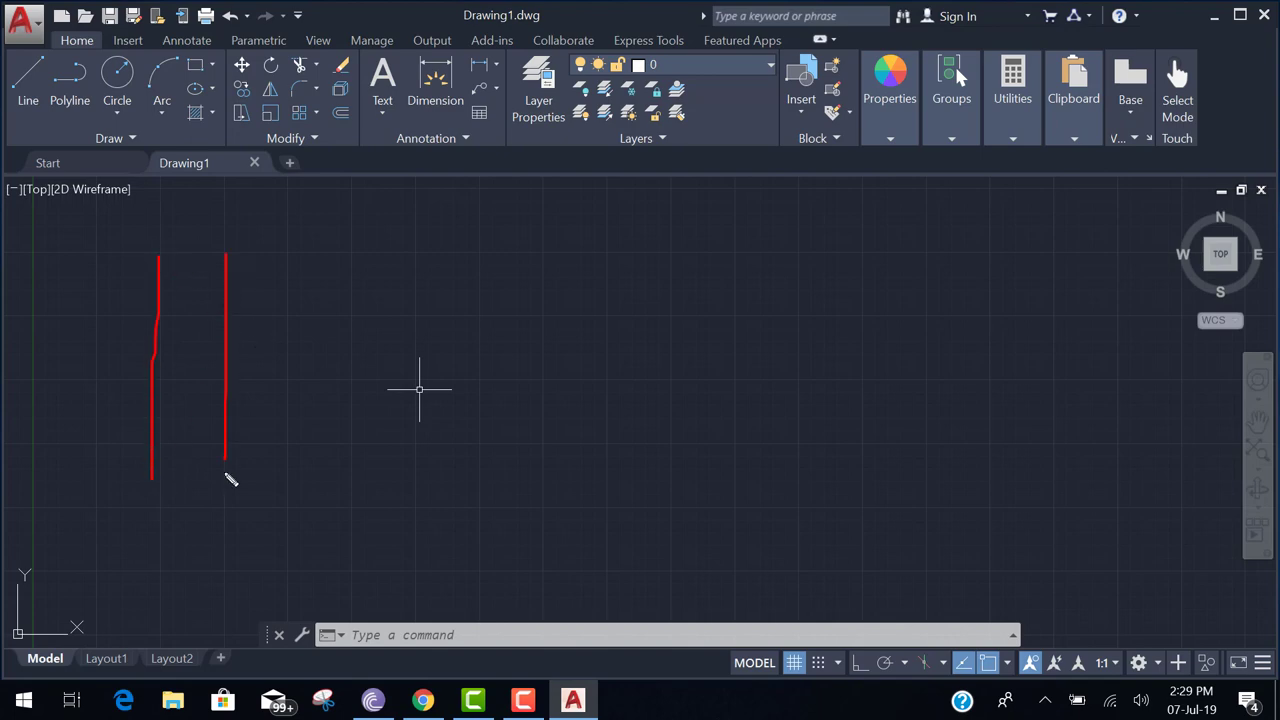
{"action": "left_click_drag", "start_coordinate": [289, 255], "coordinate": [292, 478]}
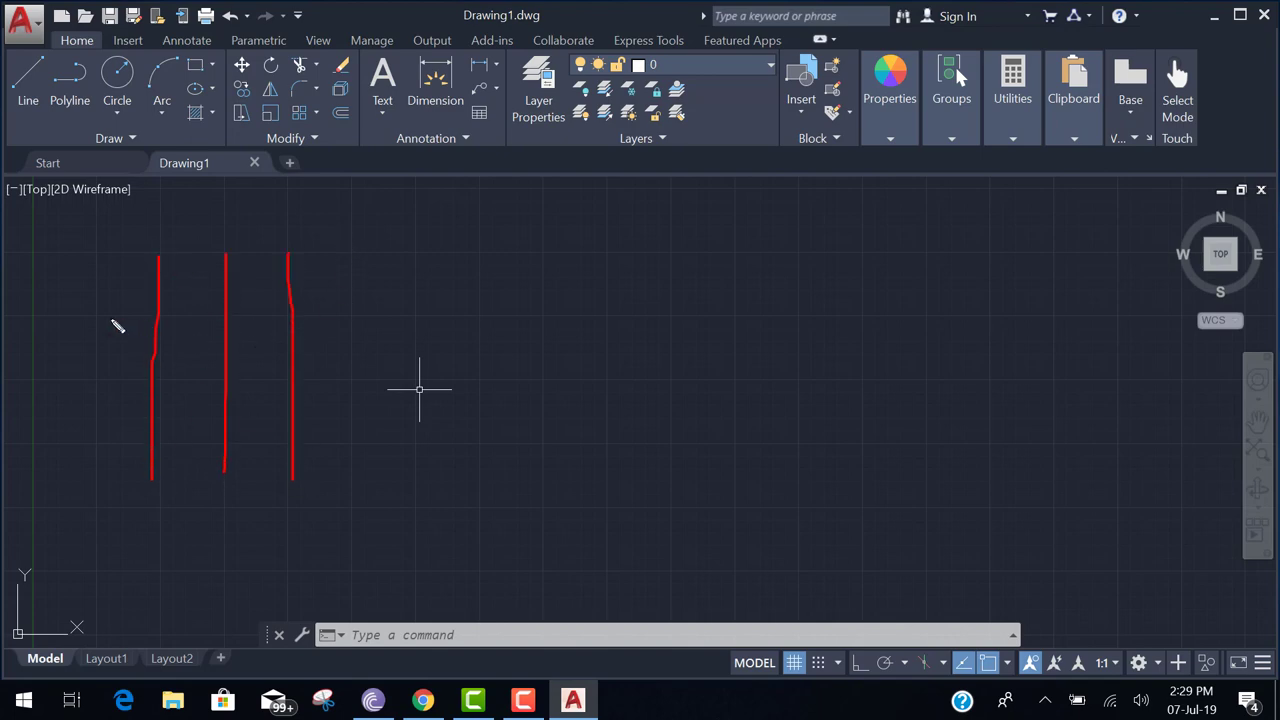
{"action": "left_click_drag", "start_coordinate": [111, 318], "coordinate": [396, 314]}
{"action": "left_click_drag", "start_coordinate": [112, 381], "coordinate": [338, 394]}
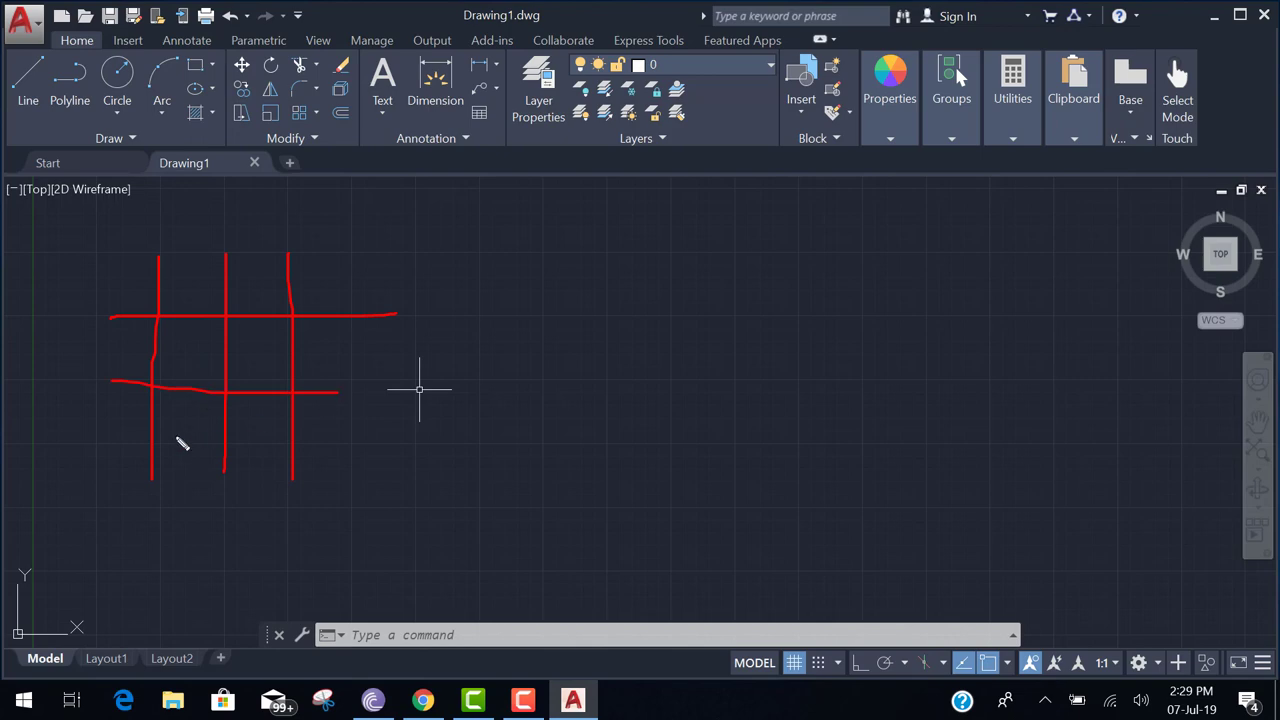
{"action": "left_click_drag", "start_coordinate": [125, 447], "coordinate": [331, 451]}
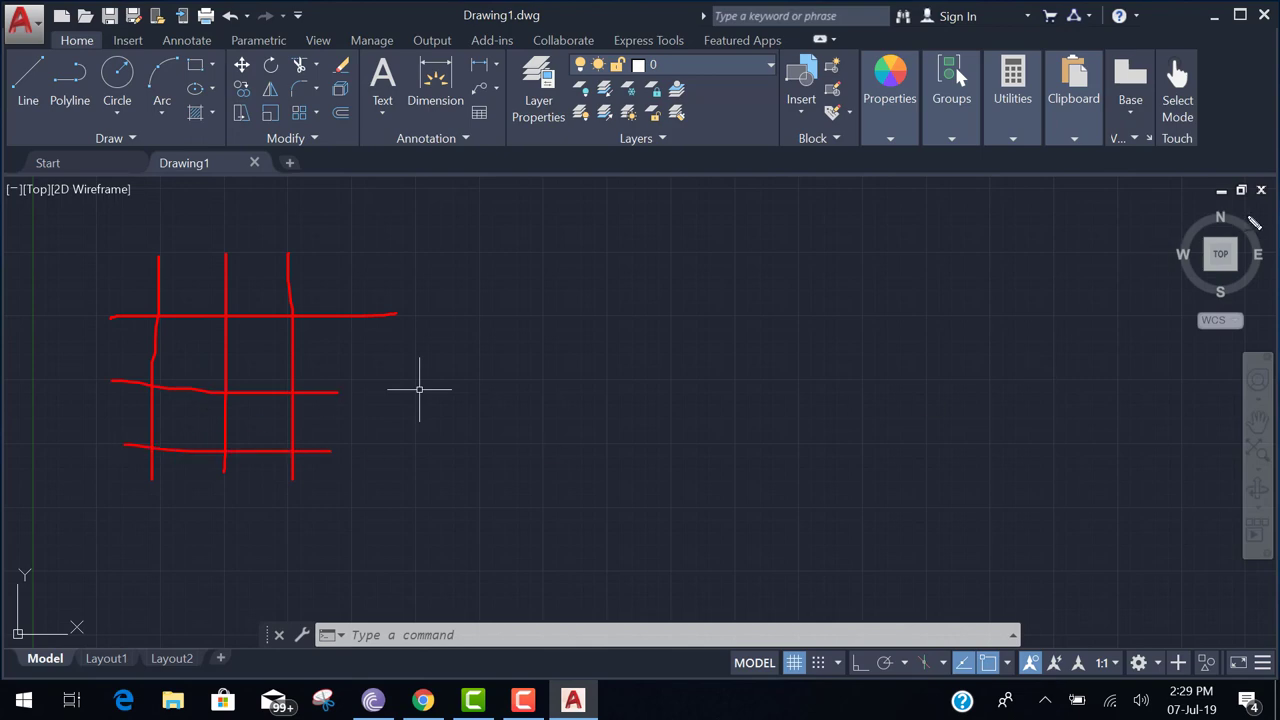
Annotate the ViewCube, navigation bar, drawing-aid toggles and command line, then clear the marks
{"action": "mouse_move", "coordinate": [1257, 214]}
{"action": "left_mouse_down"}
{"action": "mouse_move", "coordinate": [1196, 216]}
{"action": "mouse_move", "coordinate": [1159, 253]}
{"action": "mouse_move", "coordinate": [1160, 283]}
{"action": "mouse_move", "coordinate": [1206, 323]}
{"action": "mouse_move", "coordinate": [1241, 316]}
{"action": "mouse_move", "coordinate": [1263, 222]}
{"action": "mouse_move", "coordinate": [1236, 184]}
{"action": "mouse_move", "coordinate": [1181, 227]}
{"action": "left_mouse_up"}
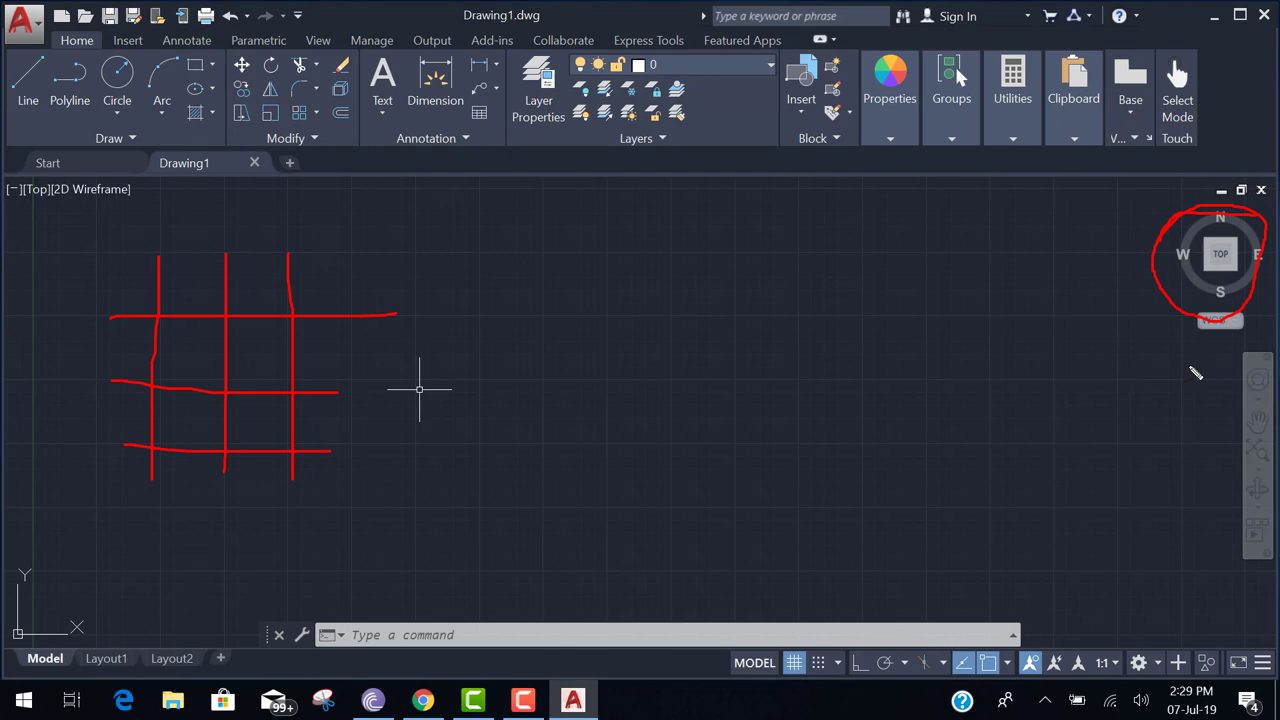
{"action": "mouse_move", "coordinate": [1268, 337]}
{"action": "left_mouse_down"}
{"action": "mouse_move", "coordinate": [1232, 350]}
{"action": "mouse_move", "coordinate": [1221, 588]}
{"action": "mouse_move", "coordinate": [1269, 596]}
{"action": "mouse_move", "coordinate": [1276, 445]}
{"action": "mouse_move", "coordinate": [1254, 342]}
{"action": "left_mouse_up"}
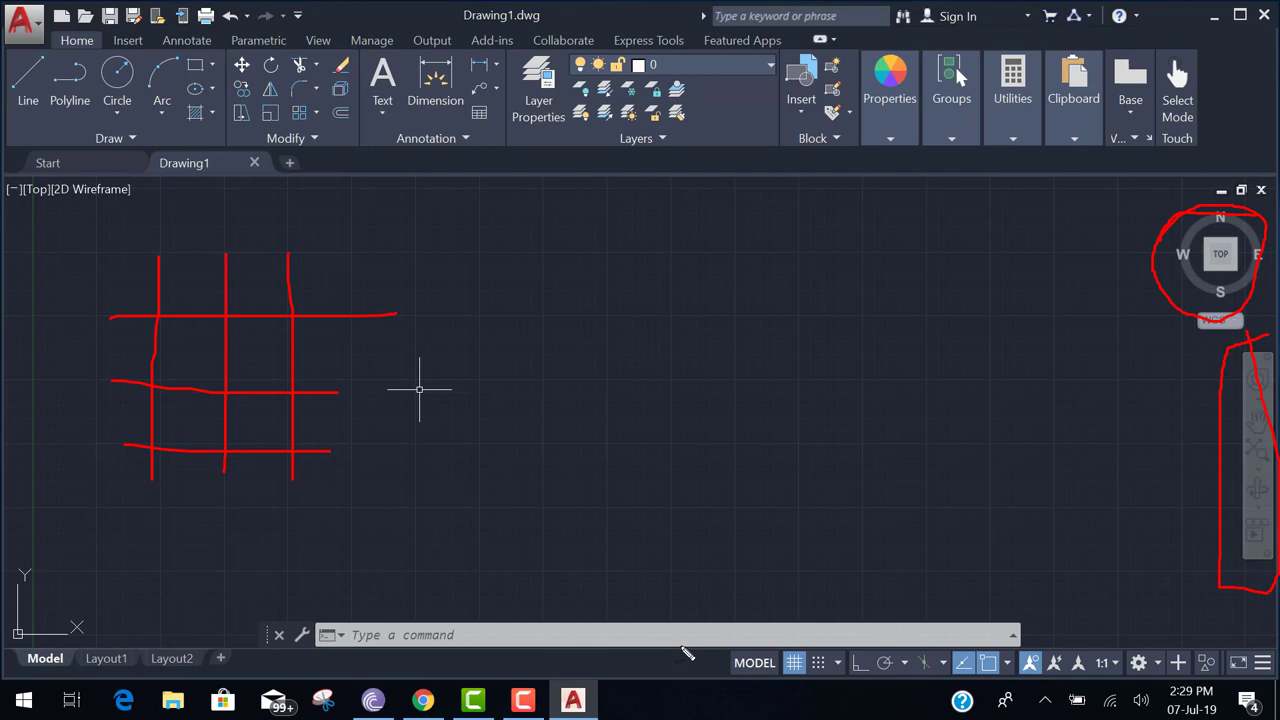
{"action": "mouse_move", "coordinate": [686, 652]}
{"action": "left_mouse_down"}
{"action": "mouse_move", "coordinate": [706, 683]}
{"action": "mouse_move", "coordinate": [979, 690]}
{"action": "mouse_move", "coordinate": [1249, 674]}
{"action": "mouse_move", "coordinate": [1218, 642]}
{"action": "mouse_move", "coordinate": [1011, 637]}
{"action": "mouse_move", "coordinate": [744, 655]}
{"action": "mouse_move", "coordinate": [634, 640]}
{"action": "left_mouse_up"}
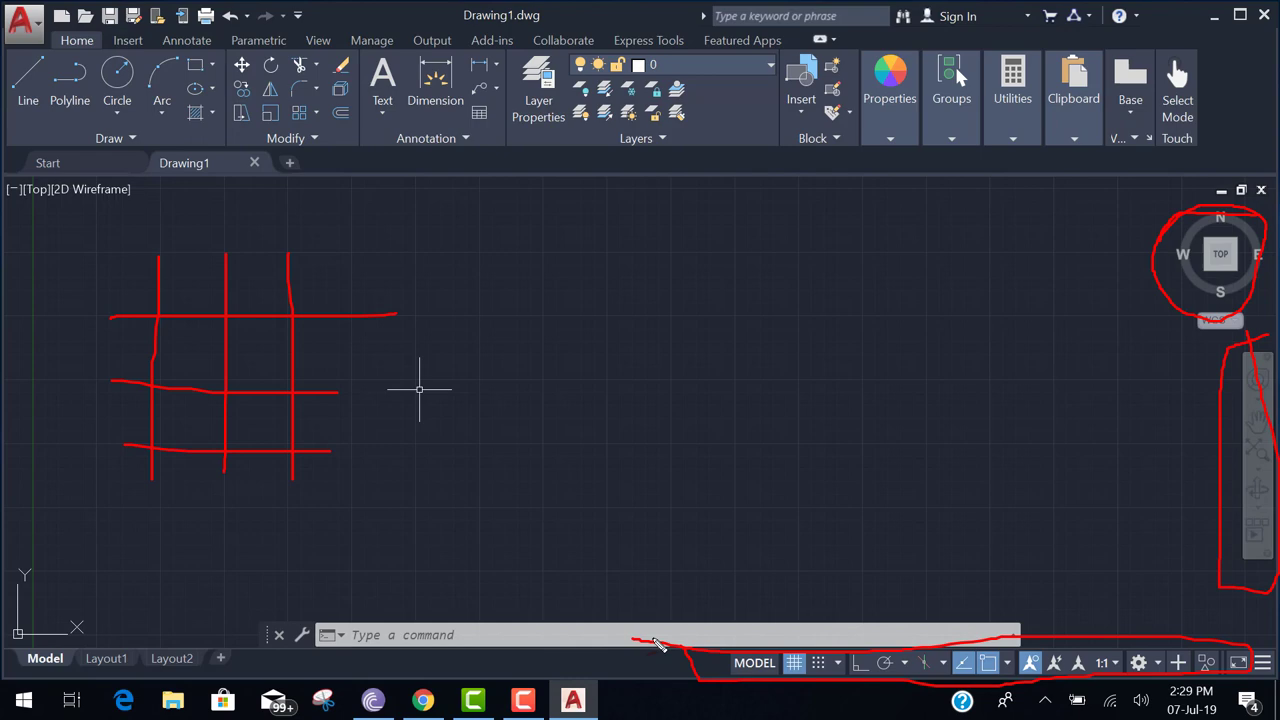
{"action": "left_click_drag", "start_coordinate": [864, 652], "coordinate": [942, 486]}
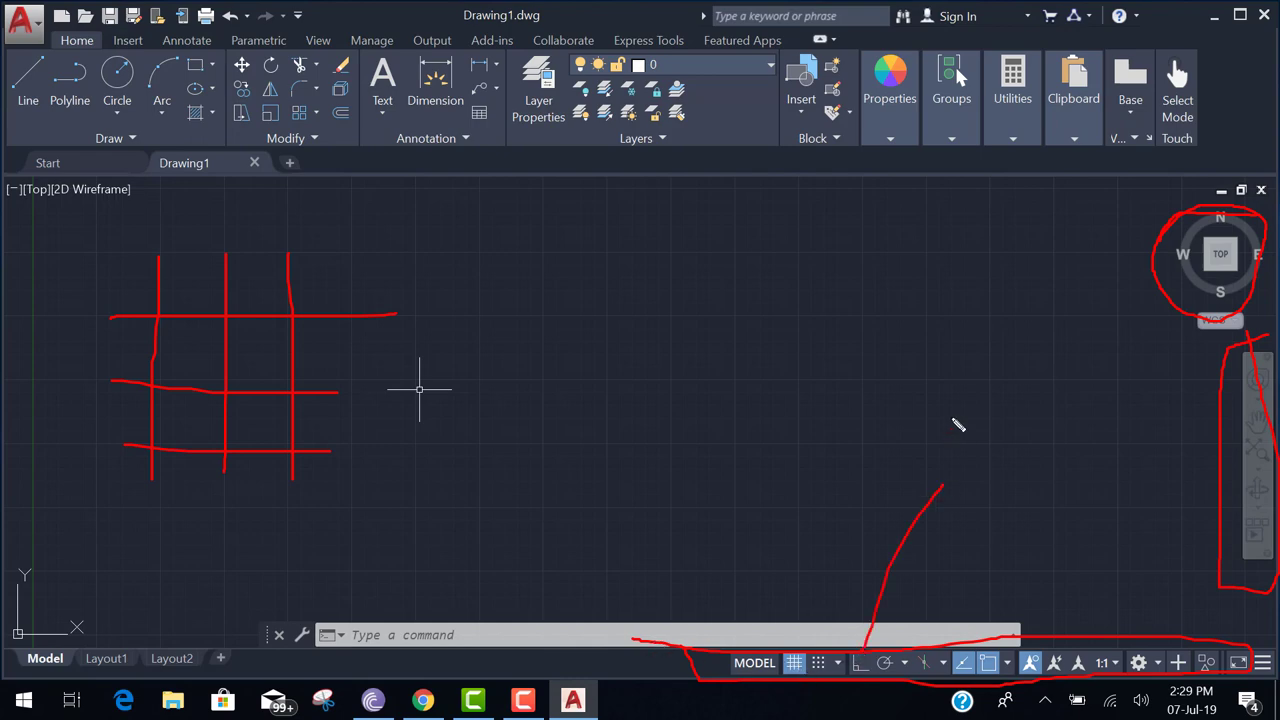
{"action": "mouse_move", "coordinate": [953, 420]}
{"action": "left_mouse_down"}
{"action": "mouse_move", "coordinate": [950, 452]}
{"action": "mouse_move", "coordinate": [936, 456]}
{"action": "left_mouse_up"}
{"action": "mouse_move", "coordinate": [266, 594]}
{"action": "left_mouse_down"}
{"action": "mouse_move", "coordinate": [266, 654]}
{"action": "mouse_move", "coordinate": [1036, 627]}
{"action": "mouse_move", "coordinate": [1001, 593]}
{"action": "mouse_move", "coordinate": [292, 625]}
{"action": "left_mouse_up"}
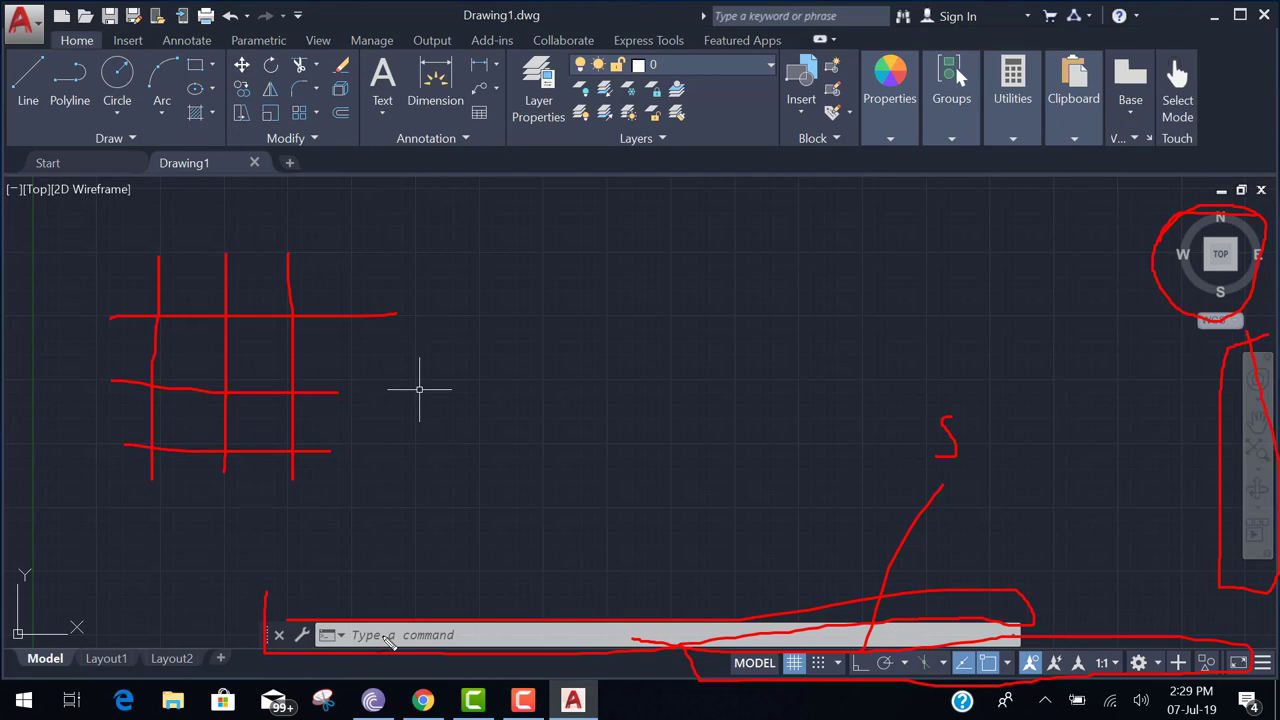
{"action": "key", "text": "Escape"}
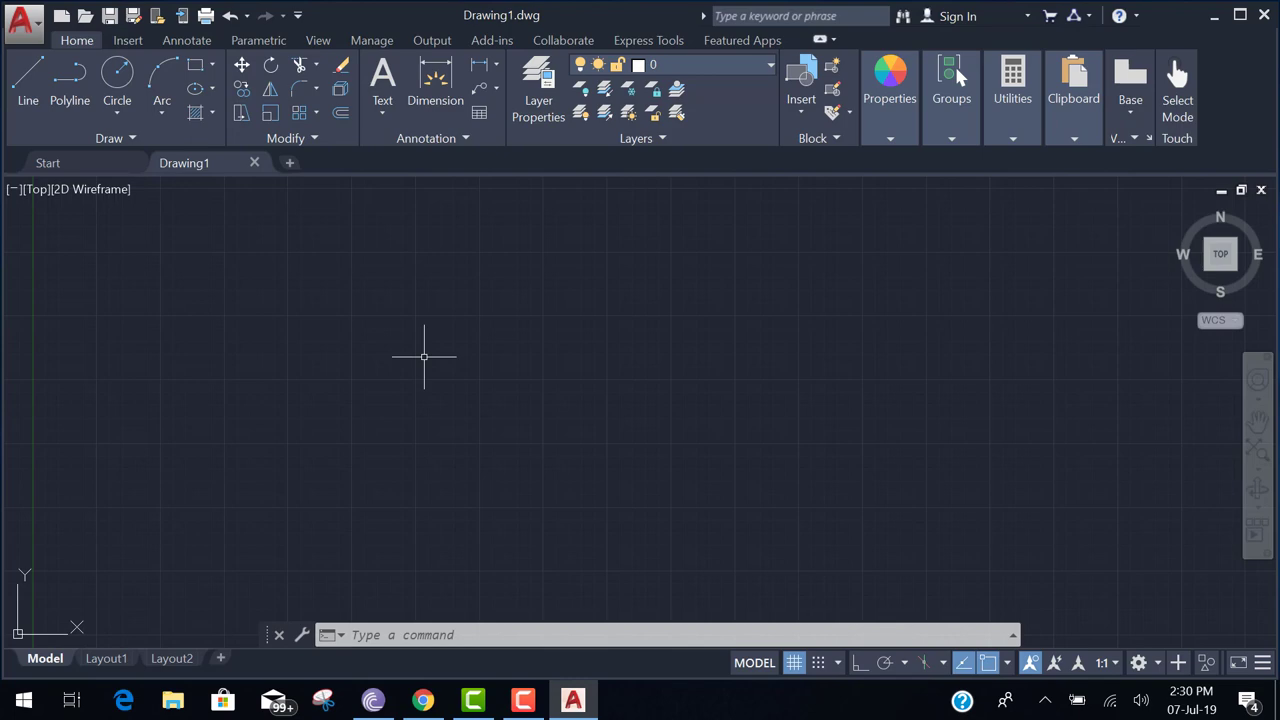
Open Drawing Units and try Architectural and Engineering length types before settling on Decimal
{"action": "type", "text": "UN"}
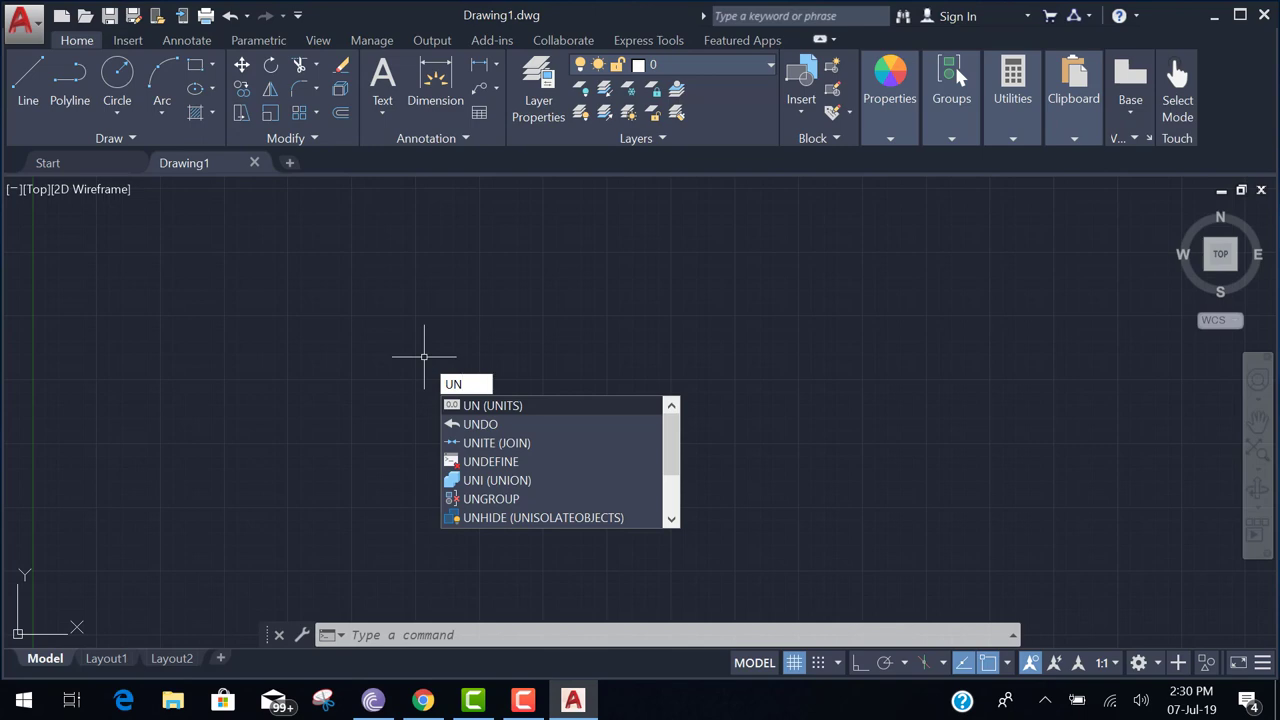
{"action": "key", "text": "Return"}
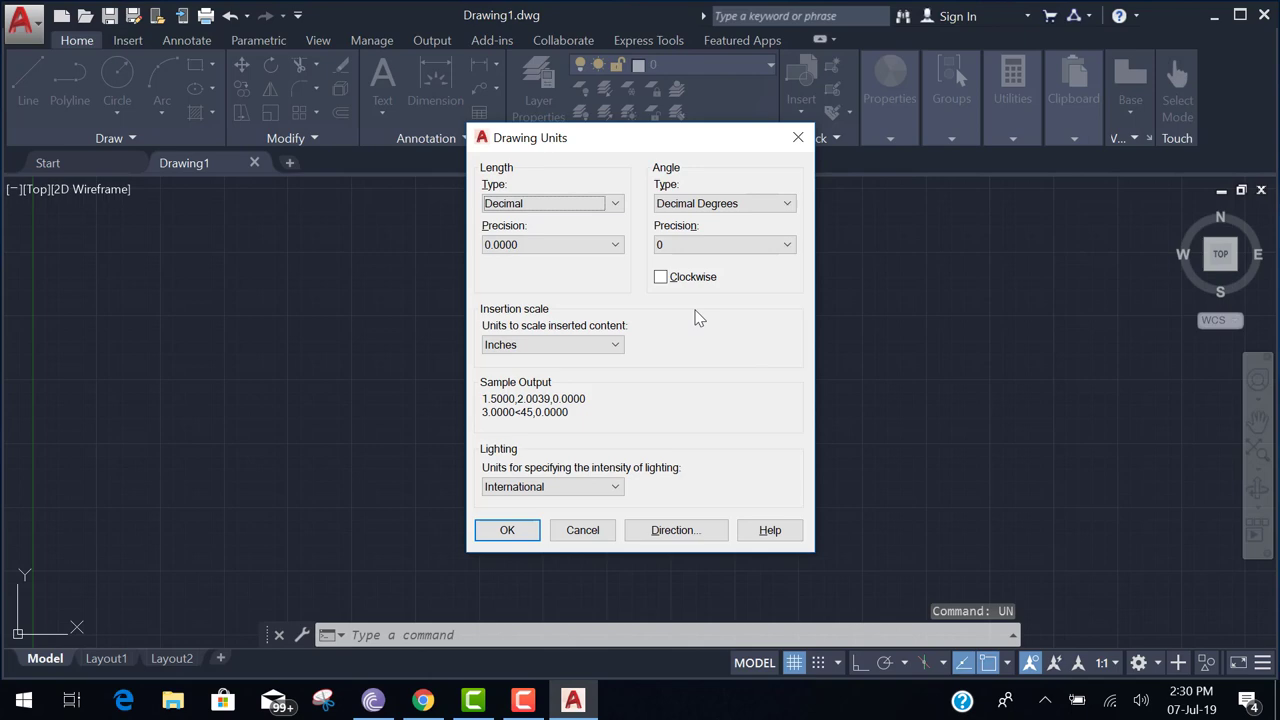
{"action": "left_click", "coordinate": [604, 205]}
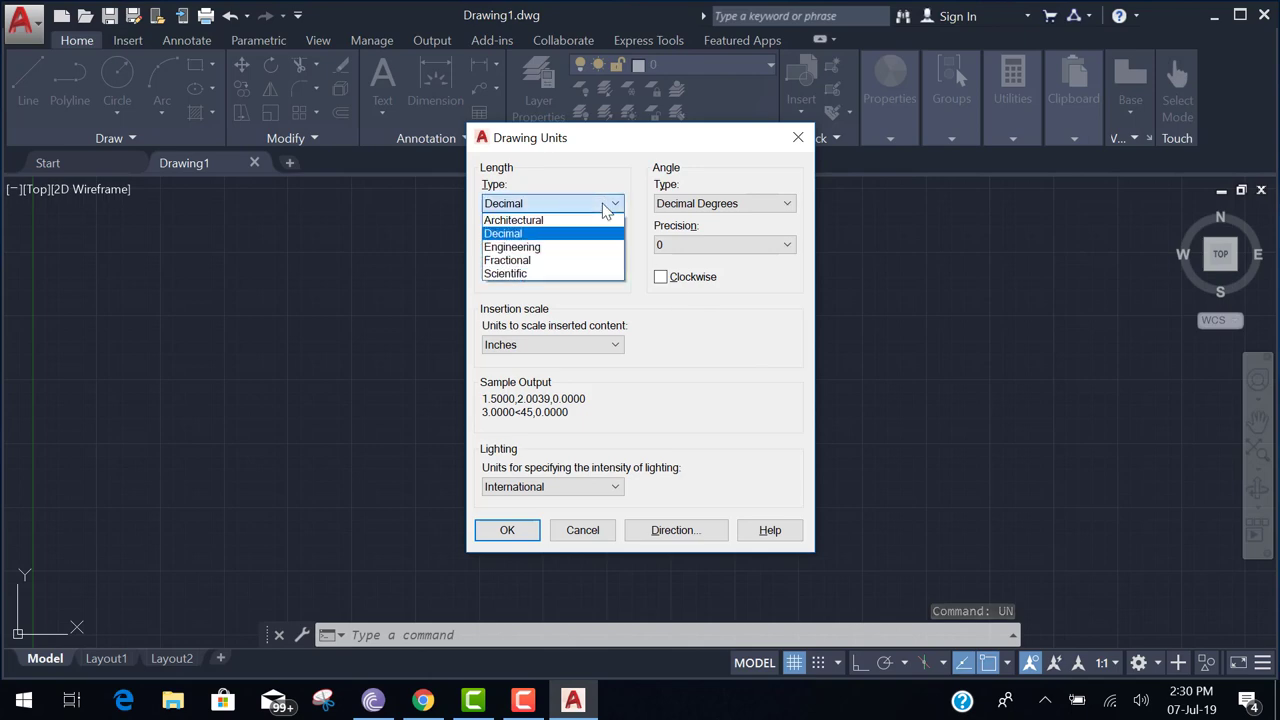
{"action": "left_click", "coordinate": [570, 220]}
{"action": "left_click", "coordinate": [574, 204]}
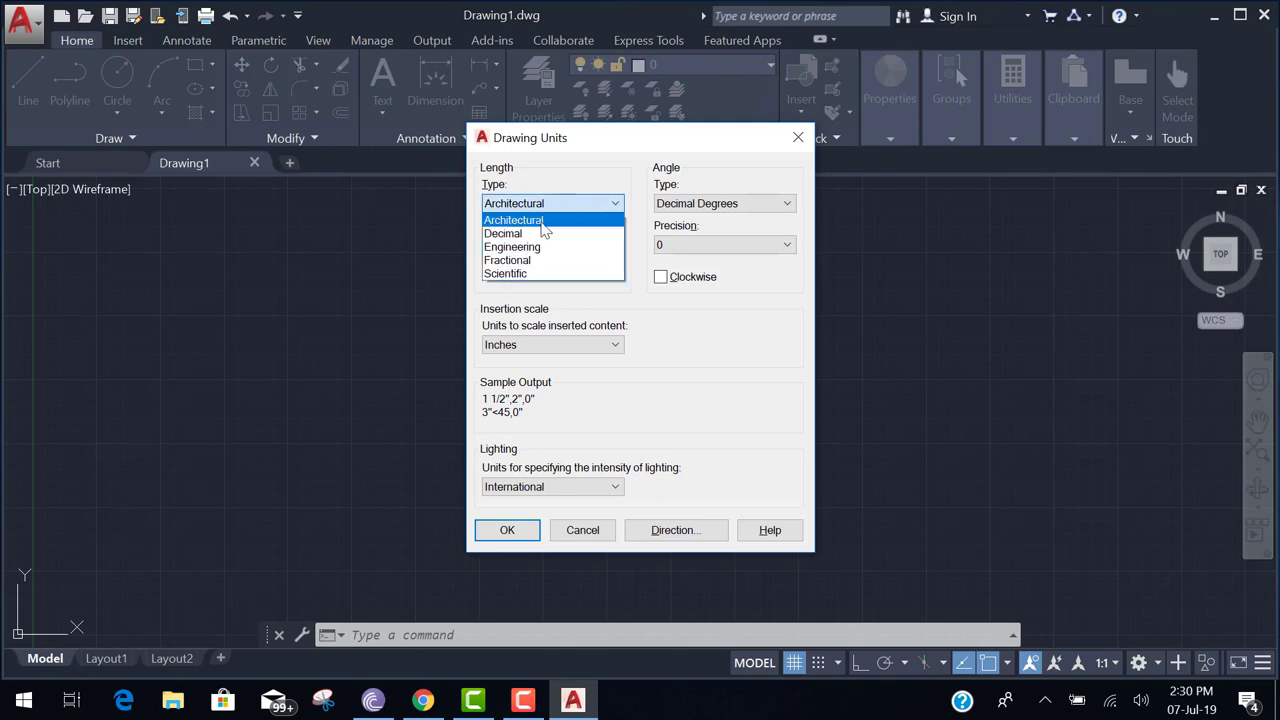
{"action": "left_click", "coordinate": [543, 234]}
{"action": "left_click", "coordinate": [562, 205]}
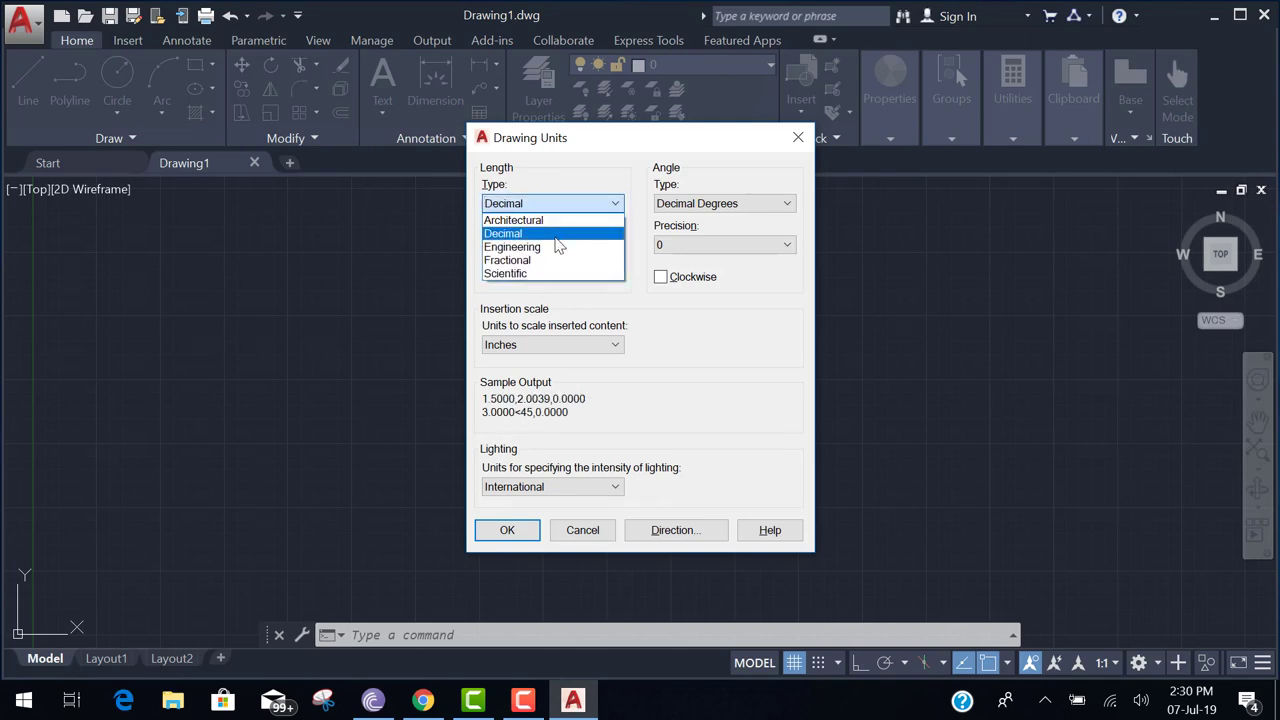
{"action": "left_click", "coordinate": [558, 246]}
{"action": "left_click", "coordinate": [571, 206]}
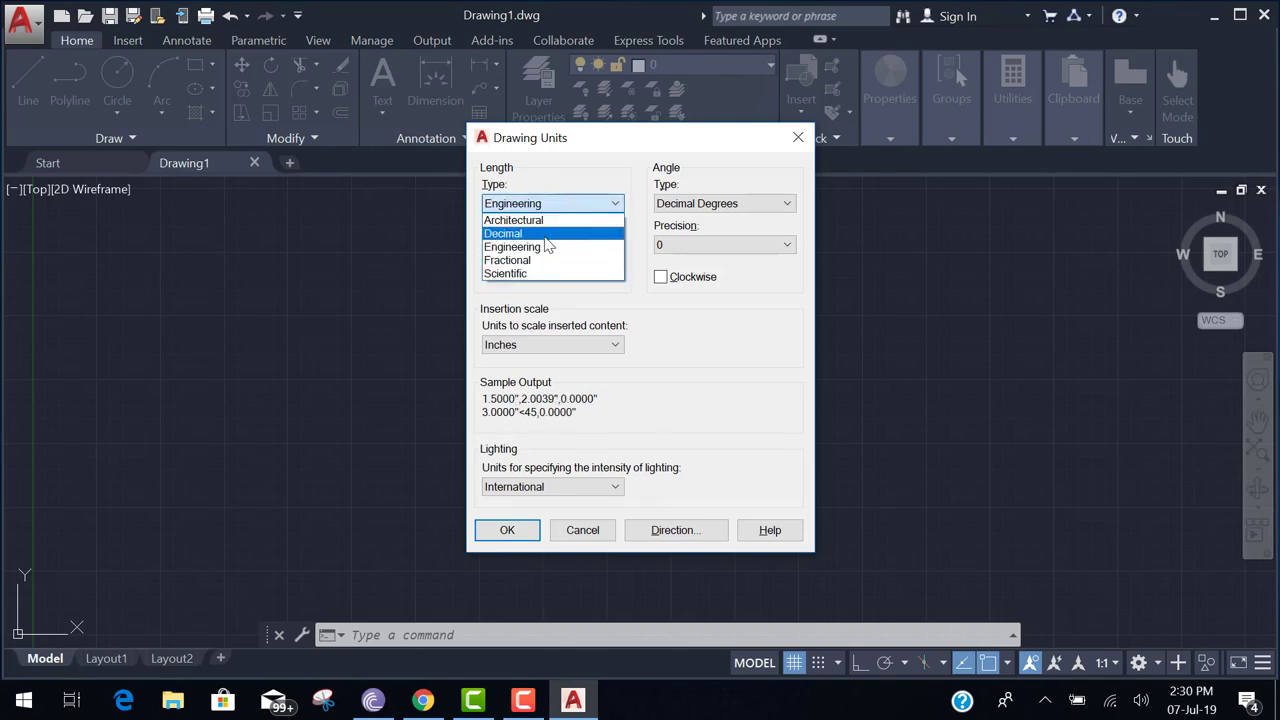
{"action": "left_click", "coordinate": [546, 234]}
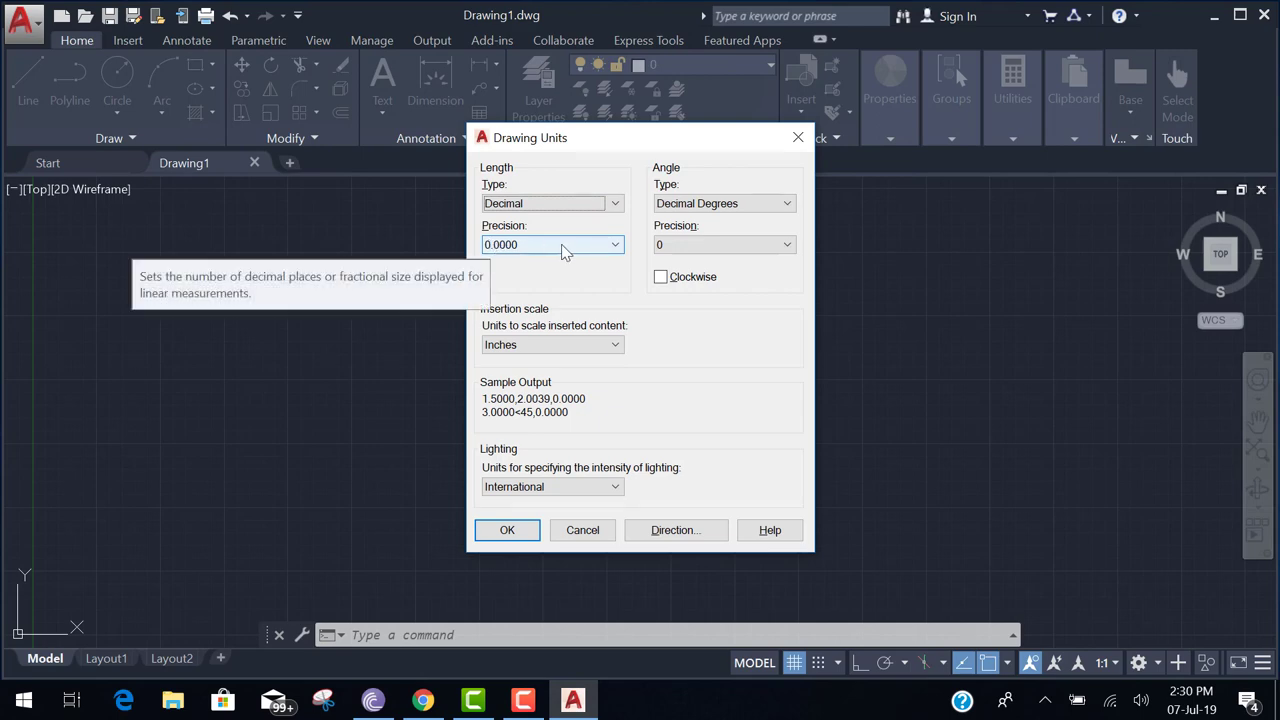
Set length precision to 0.00 and insertion scale to Millimeters, then apply
{"action": "left_click", "coordinate": [563, 247]}
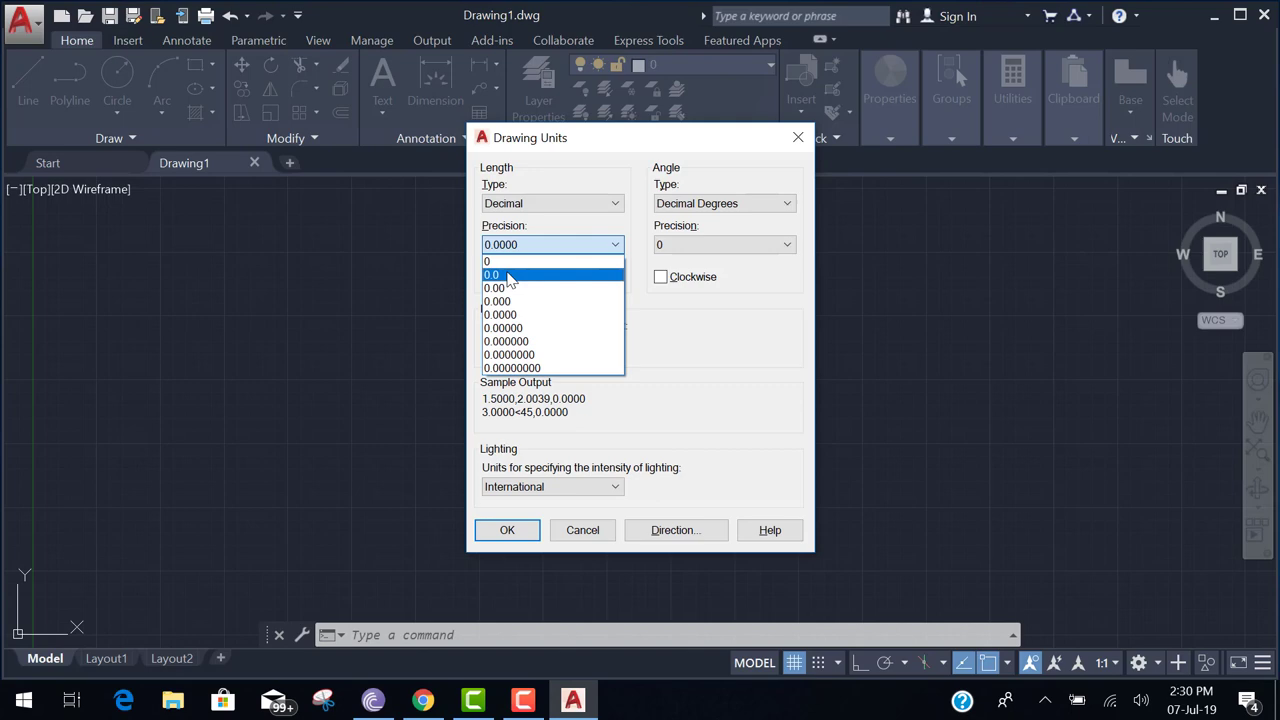
{"action": "left_click", "coordinate": [507, 288]}
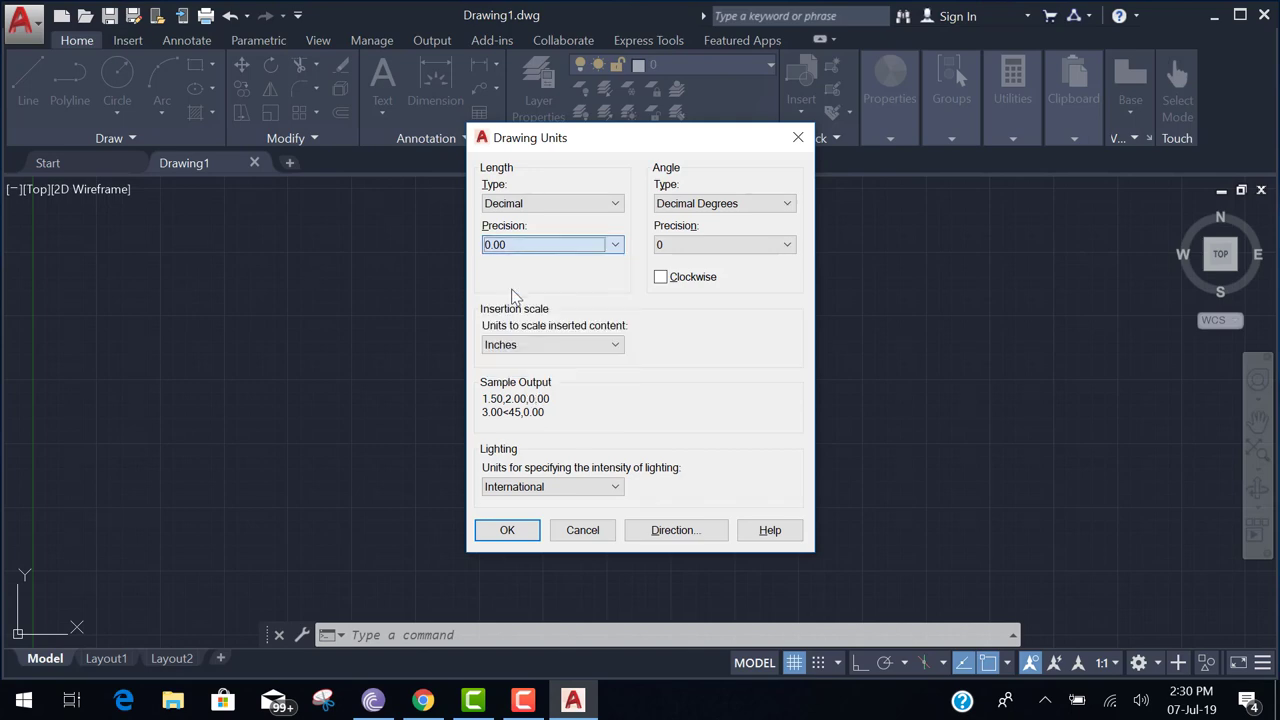
{"action": "left_click", "coordinate": [589, 346]}
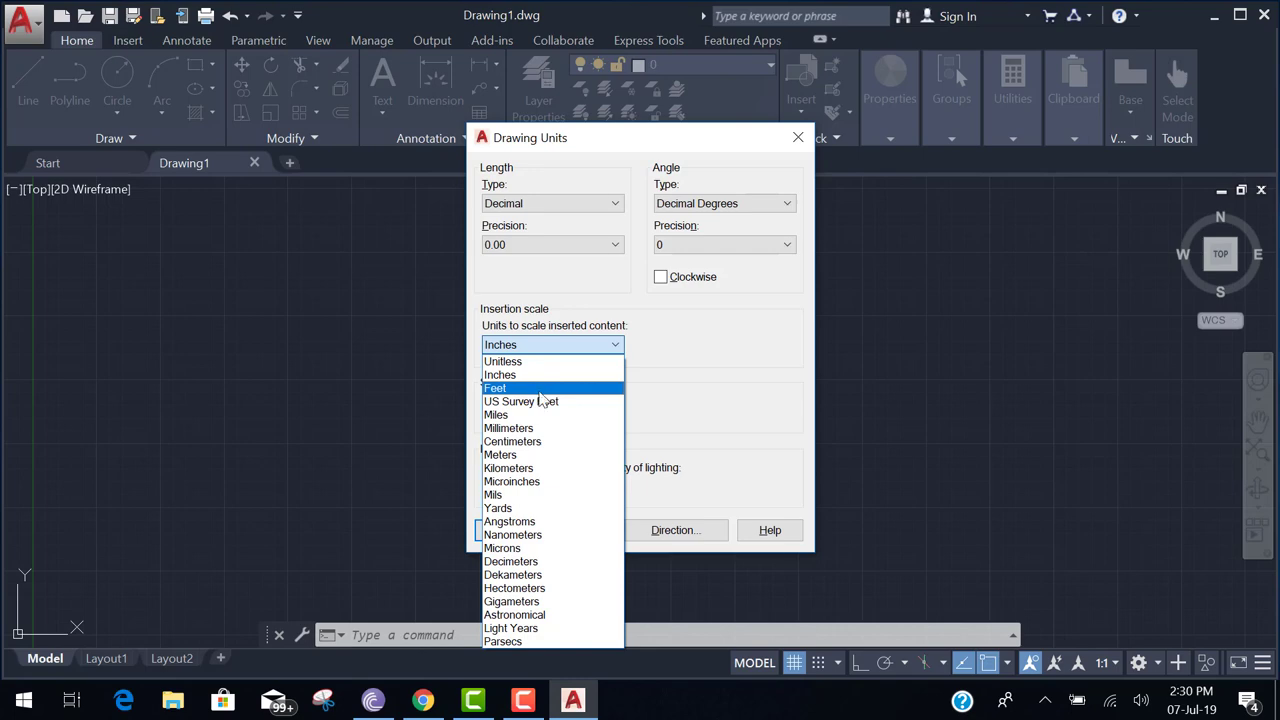
{"action": "left_click", "coordinate": [532, 428]}
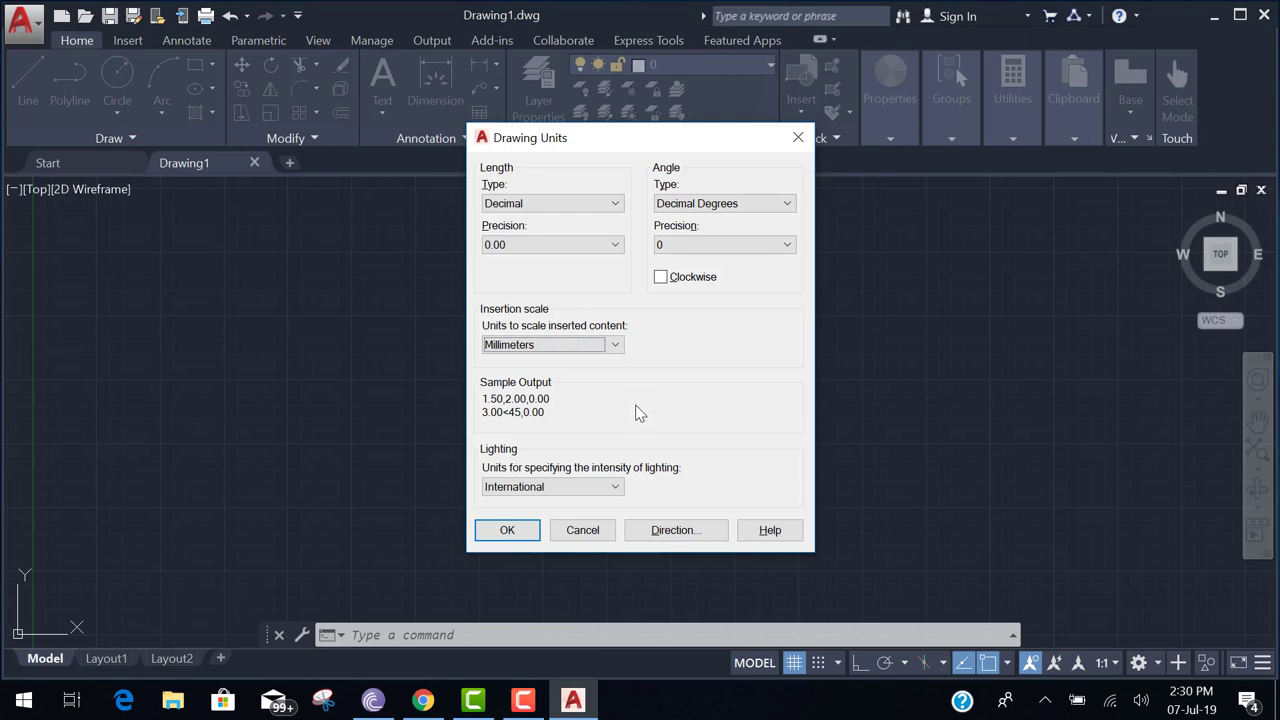
{"action": "left_click", "coordinate": [522, 531]}
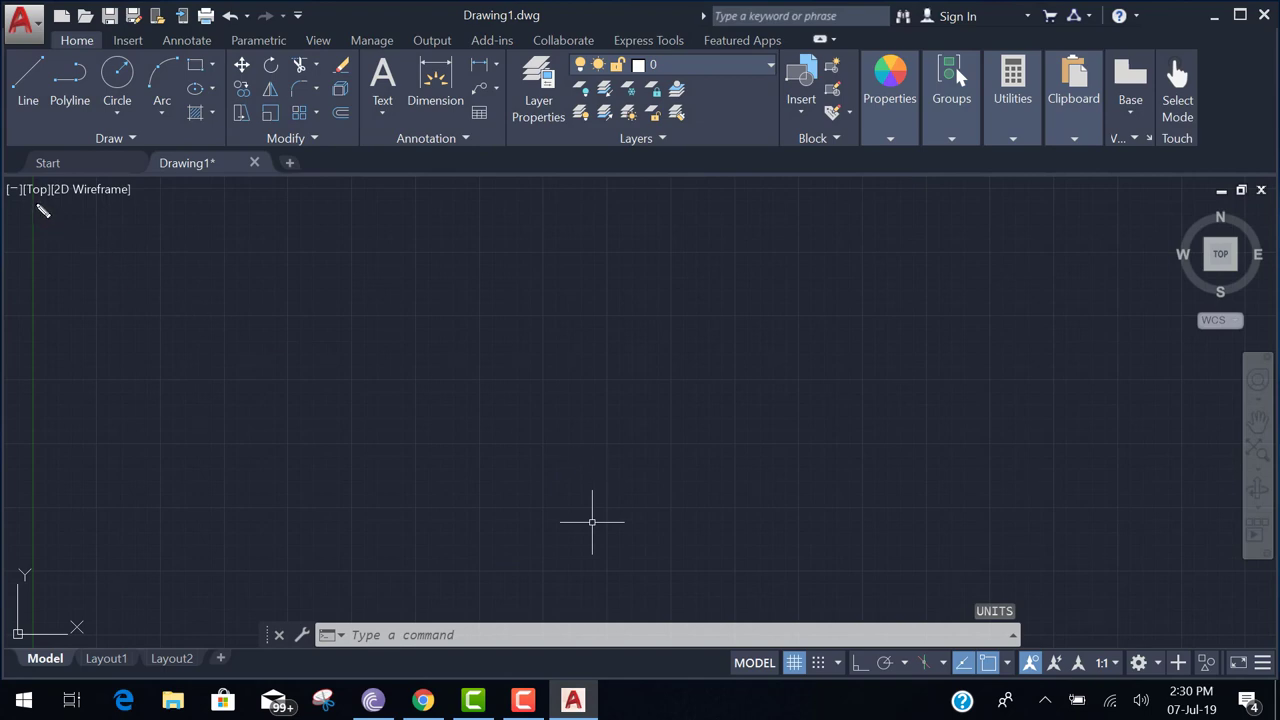
{"action": "left_click_drag", "start_coordinate": [33, 197], "coordinate": [33, 222]}
{"action": "mouse_move", "coordinate": [42, 282]}
{"action": "left_mouse_down"}
{"action": "mouse_move", "coordinate": [45, 548]}
{"action": "mouse_move", "coordinate": [136, 612]}
{"action": "mouse_move", "coordinate": [572, 591]}
{"action": "mouse_move", "coordinate": [1224, 600]}
{"action": "mouse_move", "coordinate": [1185, 253]}
{"action": "mouse_move", "coordinate": [879, 199]}
{"action": "mouse_move", "coordinate": [14, 194]}
{"action": "left_mouse_up"}
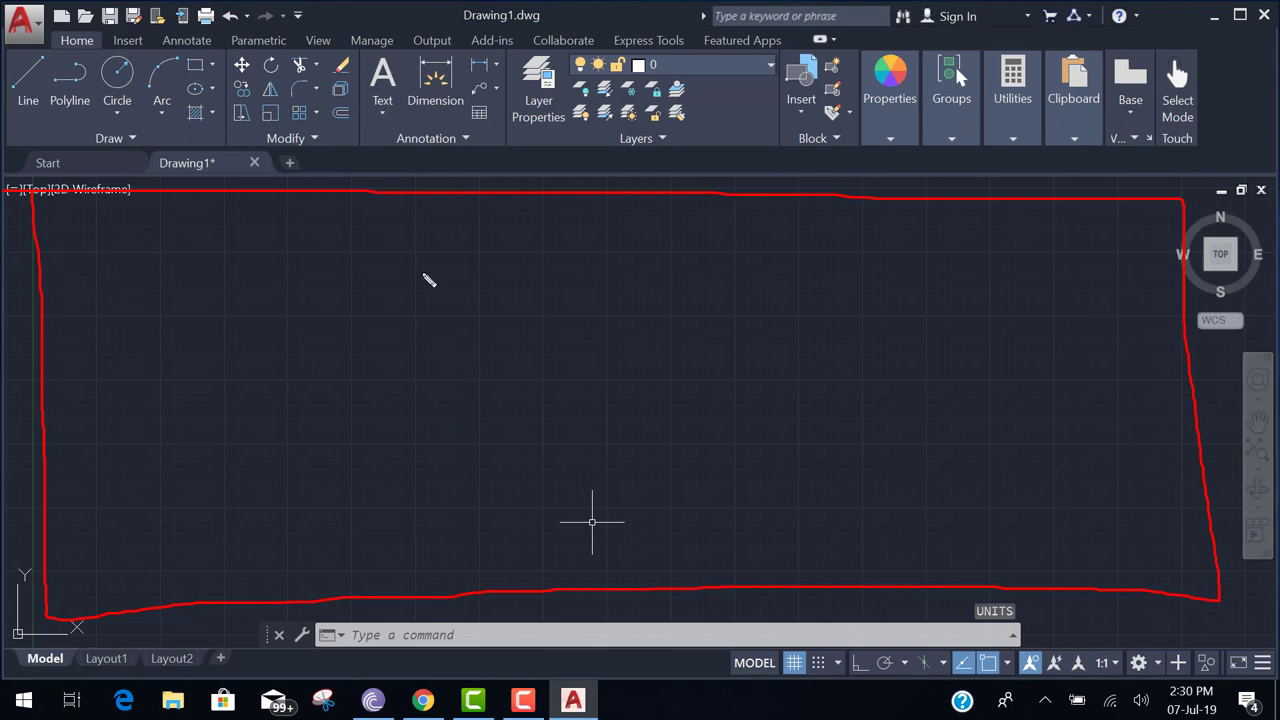
{"action": "mouse_move", "coordinate": [420, 265]}
{"action": "left_mouse_down"}
{"action": "mouse_move", "coordinate": [423, 357]}
{"action": "mouse_move", "coordinate": [477, 486]}
{"action": "mouse_move", "coordinate": [719, 365]}
{"action": "mouse_move", "coordinate": [600, 266]}
{"action": "mouse_move", "coordinate": [429, 263]}
{"action": "left_mouse_up"}
{"action": "mouse_move", "coordinate": [480, 214]}
{"action": "left_mouse_down"}
{"action": "mouse_move", "coordinate": [484, 252]}
{"action": "mouse_move", "coordinate": [518, 230]}
{"action": "mouse_move", "coordinate": [507, 227]}
{"action": "mouse_move", "coordinate": [552, 221]}
{"action": "left_mouse_up"}
{"action": "mouse_move", "coordinate": [744, 326]}
{"action": "left_mouse_down"}
{"action": "mouse_move", "coordinate": [744, 372]}
{"action": "mouse_move", "coordinate": [766, 342]}
{"action": "mouse_move", "coordinate": [792, 355]}
{"action": "mouse_move", "coordinate": [799, 341]}
{"action": "mouse_move", "coordinate": [788, 340]}
{"action": "left_mouse_up"}
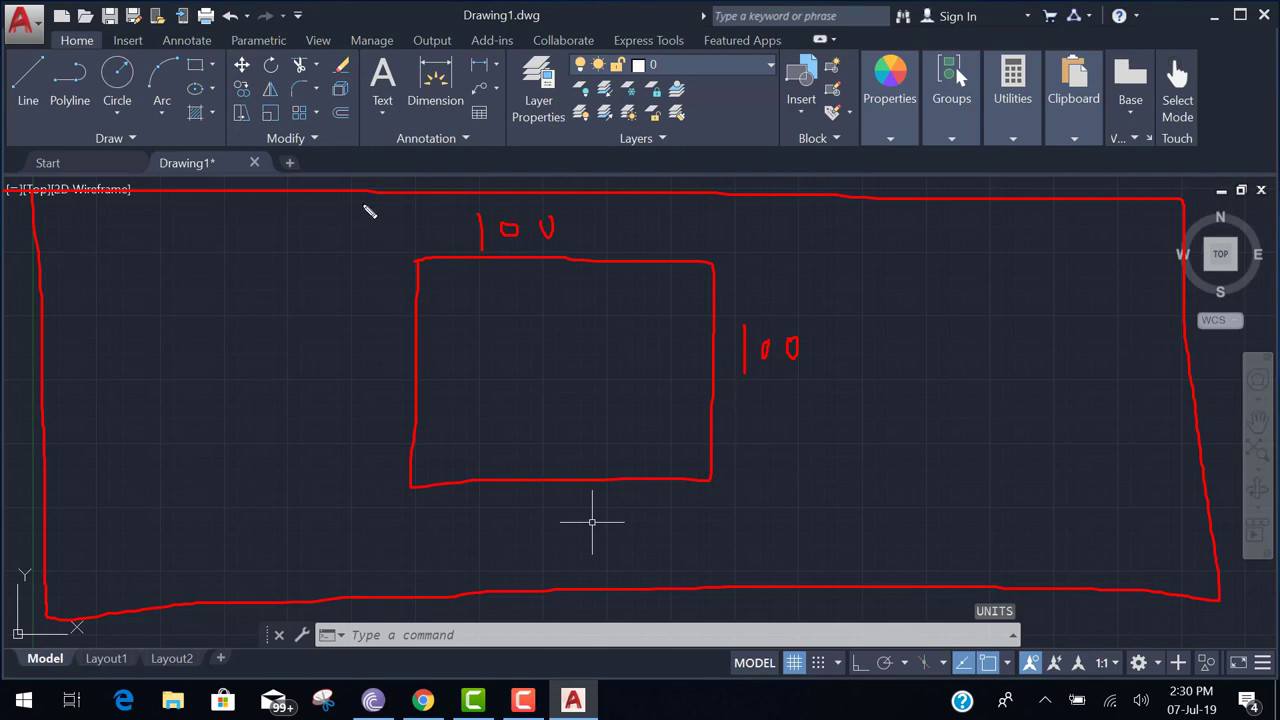
{"action": "mouse_move", "coordinate": [366, 207]}
{"action": "left_mouse_down"}
{"action": "mouse_move", "coordinate": [373, 538]}
{"action": "mouse_move", "coordinate": [832, 522]}
{"action": "mouse_move", "coordinate": [849, 443]}
{"action": "mouse_move", "coordinate": [825, 224]}
{"action": "mouse_move", "coordinate": [709, 203]}
{"action": "mouse_move", "coordinate": [372, 208]}
{"action": "left_mouse_up"}
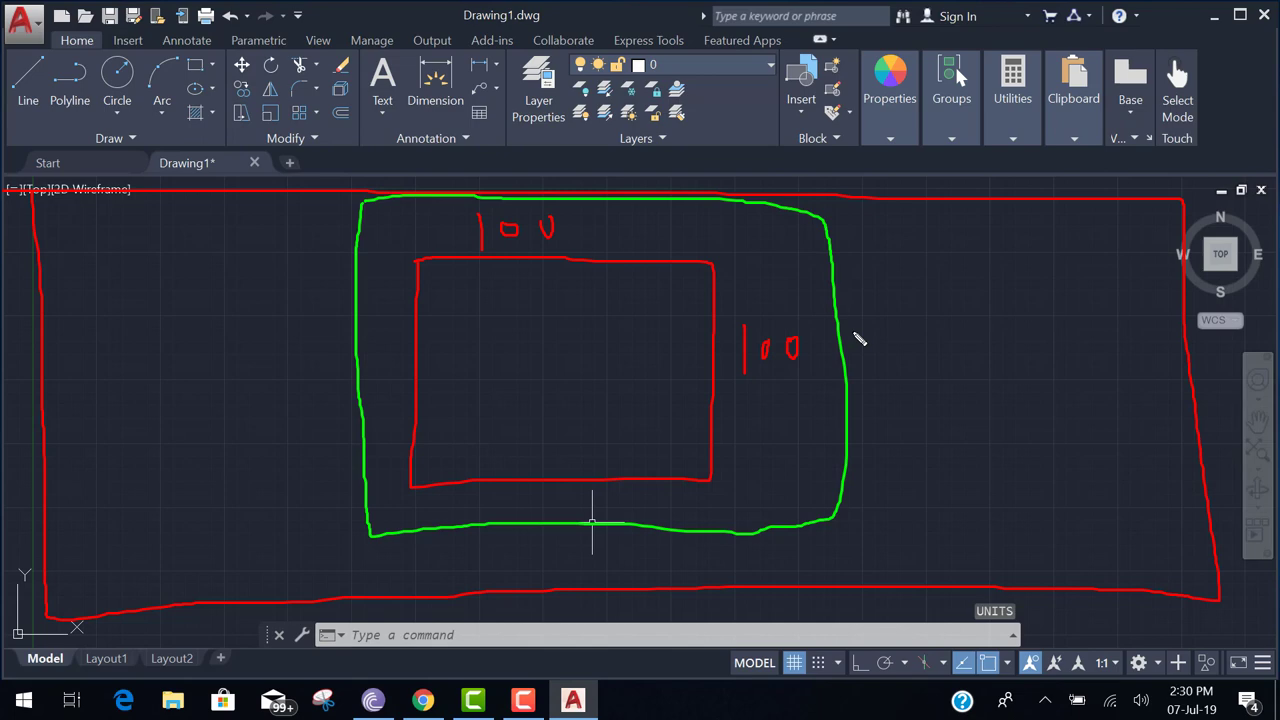
{"action": "mouse_move", "coordinate": [856, 332]}
{"action": "left_mouse_down"}
{"action": "mouse_move", "coordinate": [859, 380]}
{"action": "mouse_move", "coordinate": [878, 356]}
{"action": "mouse_move", "coordinate": [880, 371]}
{"action": "mouse_move", "coordinate": [909, 363]}
{"action": "mouse_move", "coordinate": [912, 345]}
{"action": "left_mouse_up"}
{"action": "mouse_move", "coordinate": [573, 546]}
{"action": "left_mouse_down"}
{"action": "mouse_move", "coordinate": [581, 577]}
{"action": "mouse_move", "coordinate": [634, 584]}
{"action": "mouse_move", "coordinate": [662, 555]}
{"action": "left_mouse_up"}
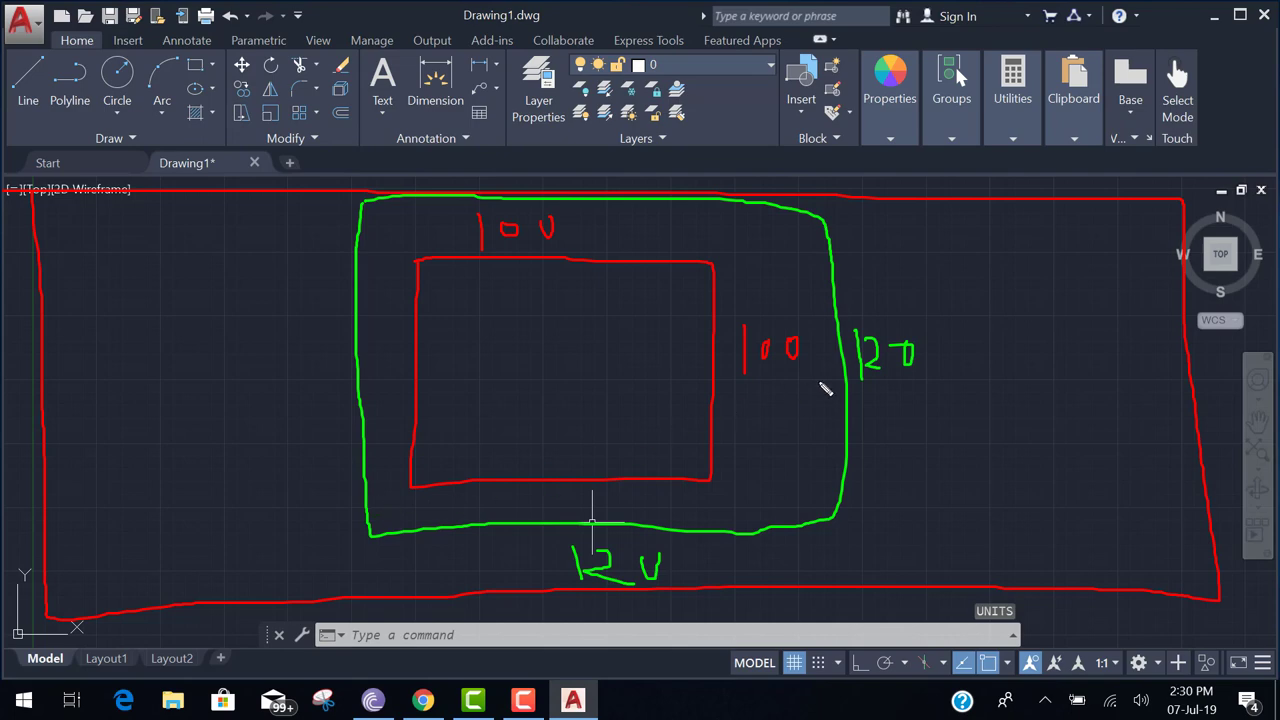
{"action": "mouse_move", "coordinate": [873, 352]}
{"action": "left_mouse_down"}
{"action": "mouse_move", "coordinate": [880, 368]}
{"action": "mouse_move", "coordinate": [950, 343]}
{"action": "mouse_move", "coordinate": [988, 346]}
{"action": "mouse_move", "coordinate": [978, 326]}
{"action": "left_mouse_up"}
{"action": "mouse_move", "coordinate": [606, 553]}
{"action": "left_mouse_down"}
{"action": "mouse_move", "coordinate": [612, 586]}
{"action": "mouse_move", "coordinate": [607, 535]}
{"action": "left_mouse_up"}
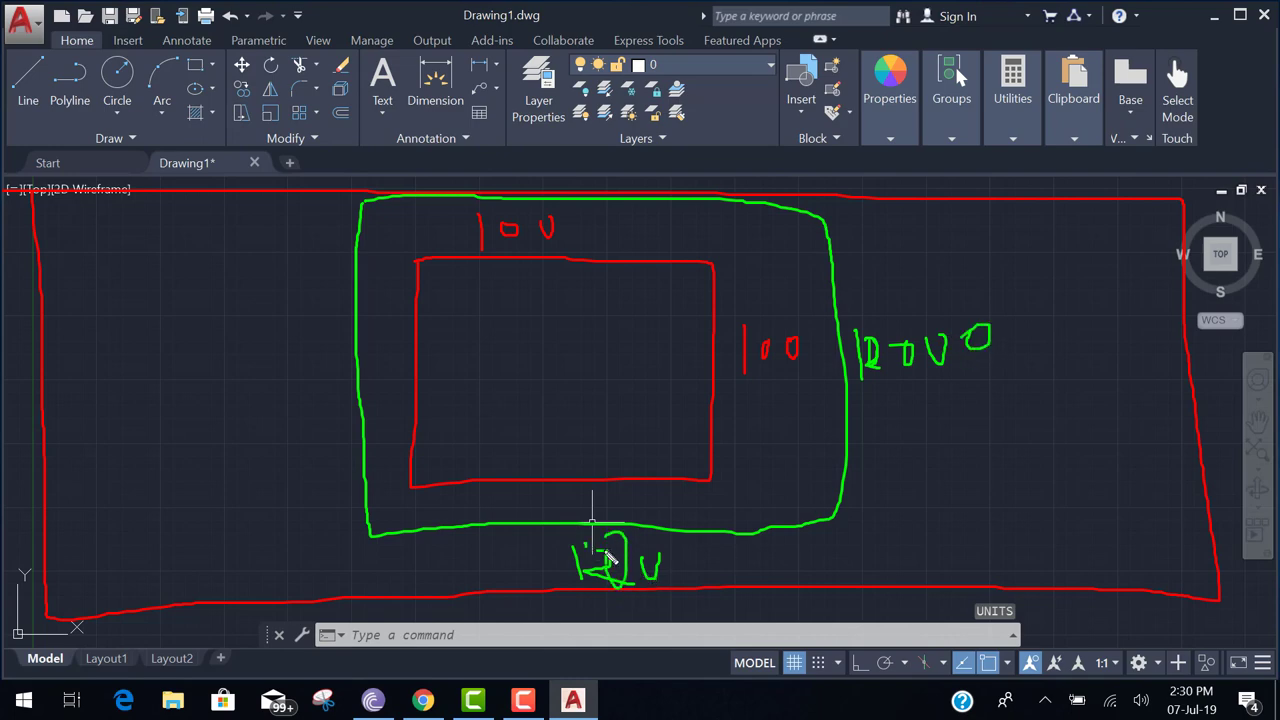
{"action": "mouse_move", "coordinate": [690, 556]}
{"action": "left_mouse_down"}
{"action": "mouse_move", "coordinate": [686, 591]}
{"action": "mouse_move", "coordinate": [690, 556]}
{"action": "mouse_move", "coordinate": [753, 562]}
{"action": "left_mouse_up"}
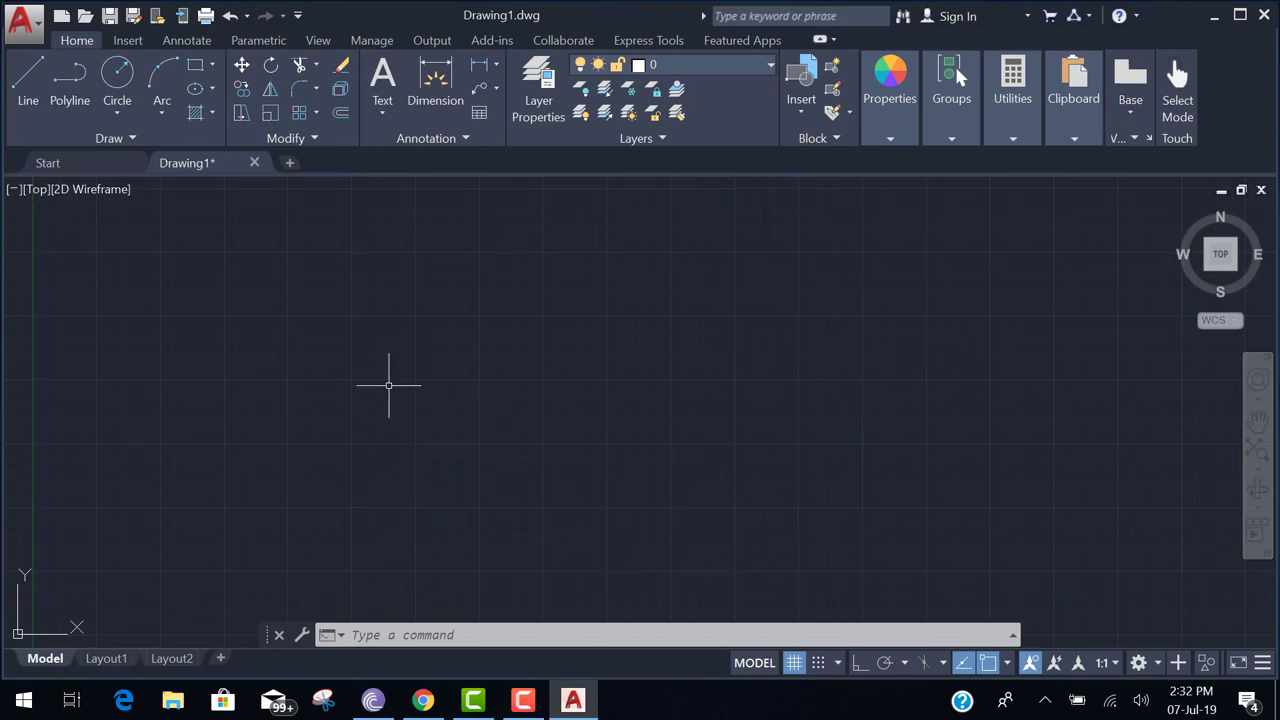
{"action": "type", "text": "LIMITS"}
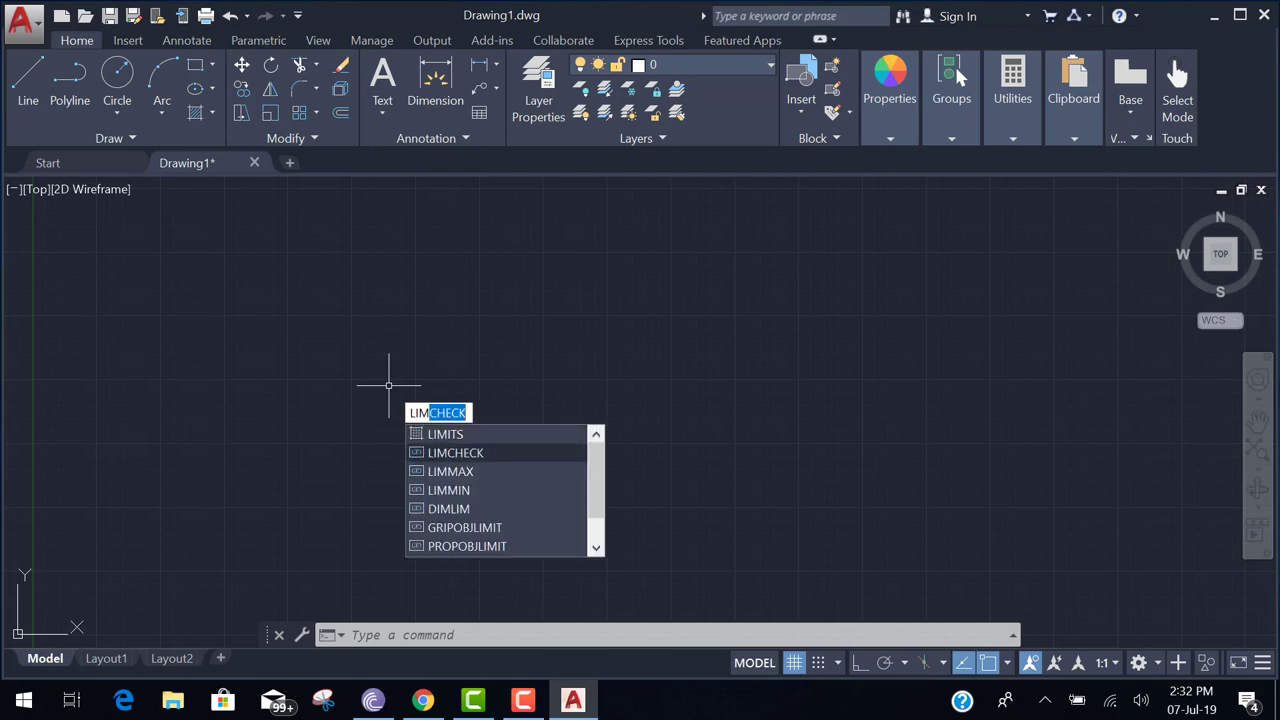
{"action": "key", "text": "Return"}
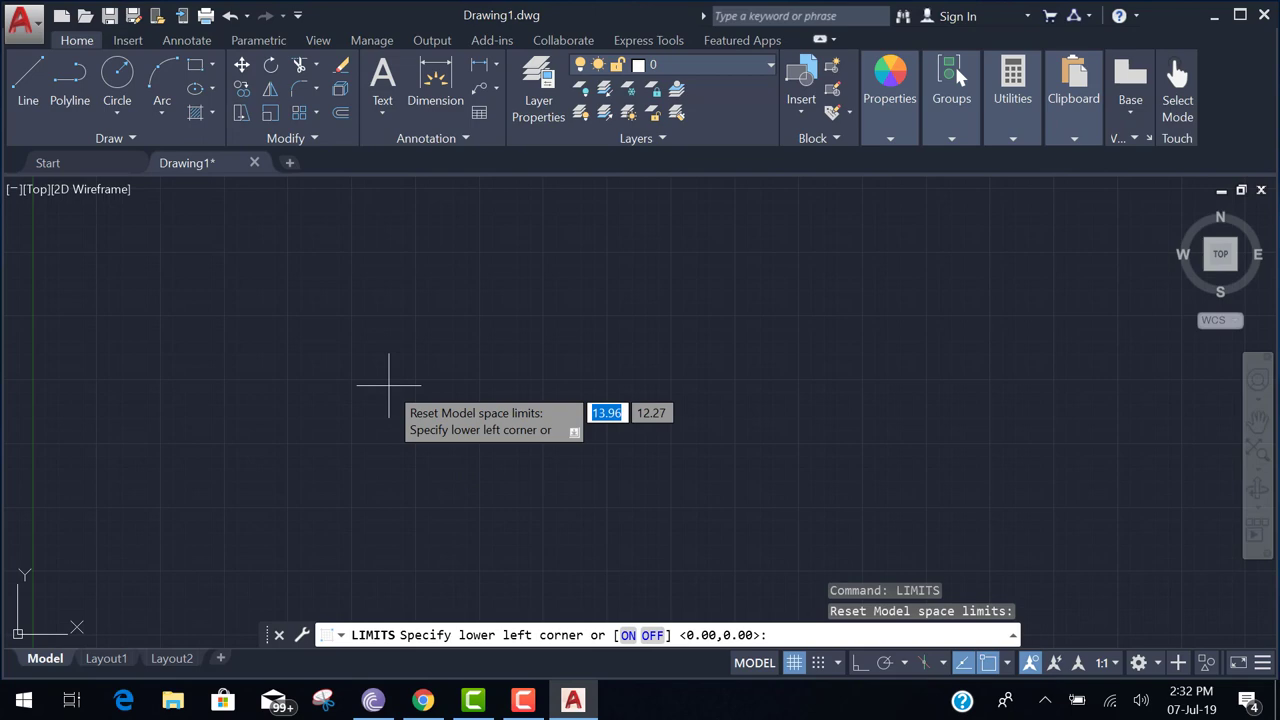
{"action": "key", "text": "Escape"}
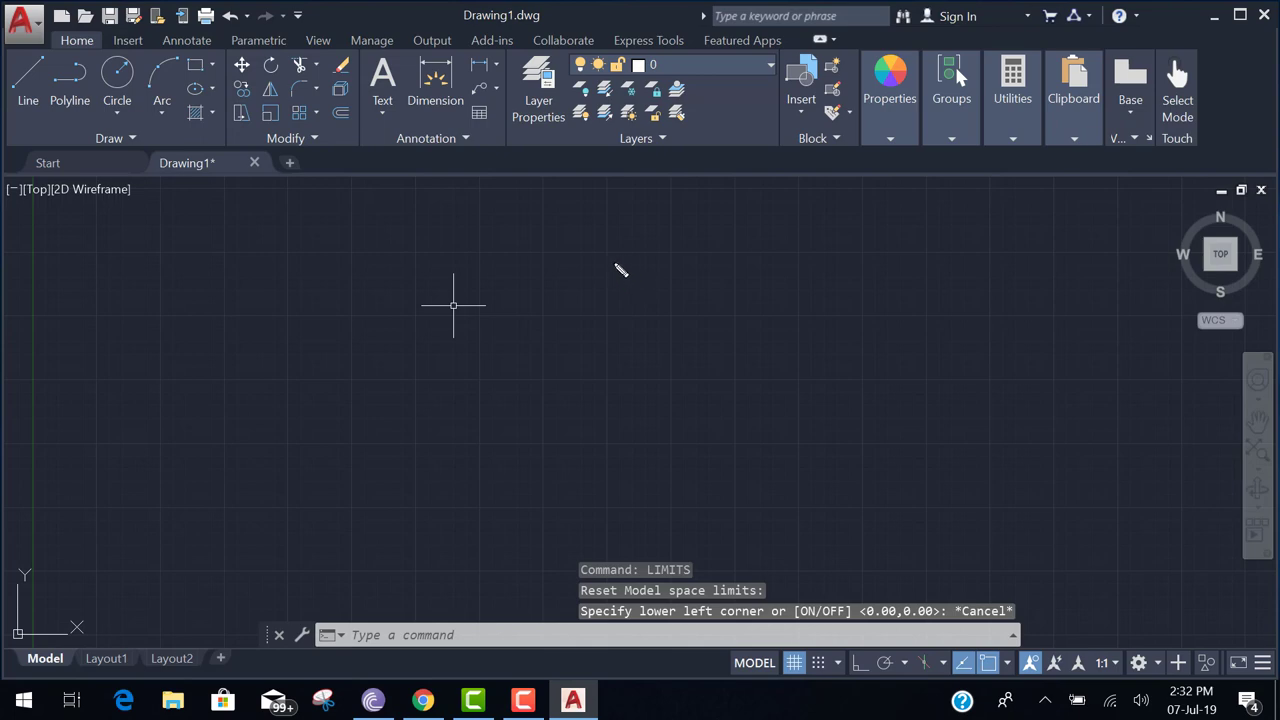
{"action": "mouse_move", "coordinate": [617, 266]}
{"action": "left_mouse_down"}
{"action": "mouse_move", "coordinate": [616, 450]}
{"action": "mouse_move", "coordinate": [879, 460]}
{"action": "mouse_move", "coordinate": [856, 256]}
{"action": "mouse_move", "coordinate": [612, 266]}
{"action": "left_mouse_up"}
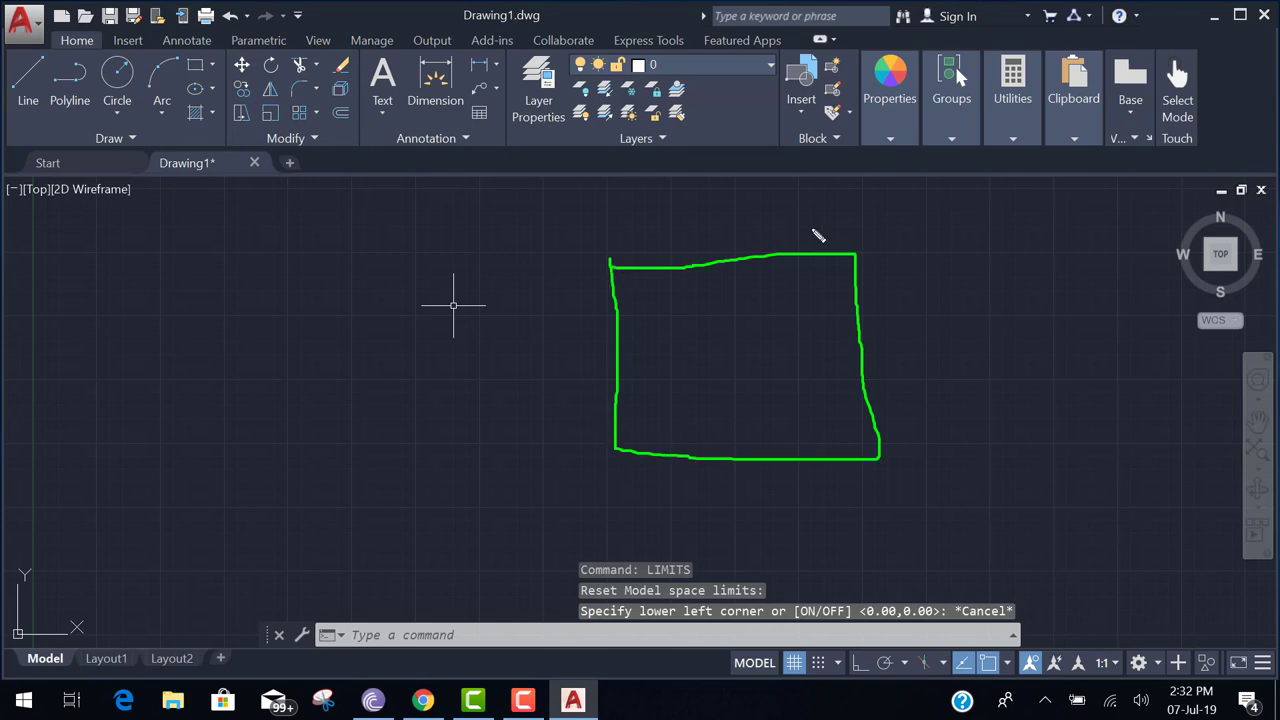
{"action": "mouse_move", "coordinate": [723, 474]}
{"action": "left_mouse_down"}
{"action": "mouse_move", "coordinate": [728, 505]}
{"action": "mouse_move", "coordinate": [756, 497]}
{"action": "mouse_move", "coordinate": [743, 487]}
{"action": "mouse_move", "coordinate": [777, 490]}
{"action": "left_mouse_up"}
{"action": "mouse_move", "coordinate": [879, 334]}
{"action": "left_mouse_down"}
{"action": "mouse_move", "coordinate": [904, 332]}
{"action": "mouse_move", "coordinate": [899, 368]}
{"action": "mouse_move", "coordinate": [943, 336]}
{"action": "mouse_move", "coordinate": [940, 366]}
{"action": "mouse_move", "coordinate": [924, 369]}
{"action": "left_mouse_up"}
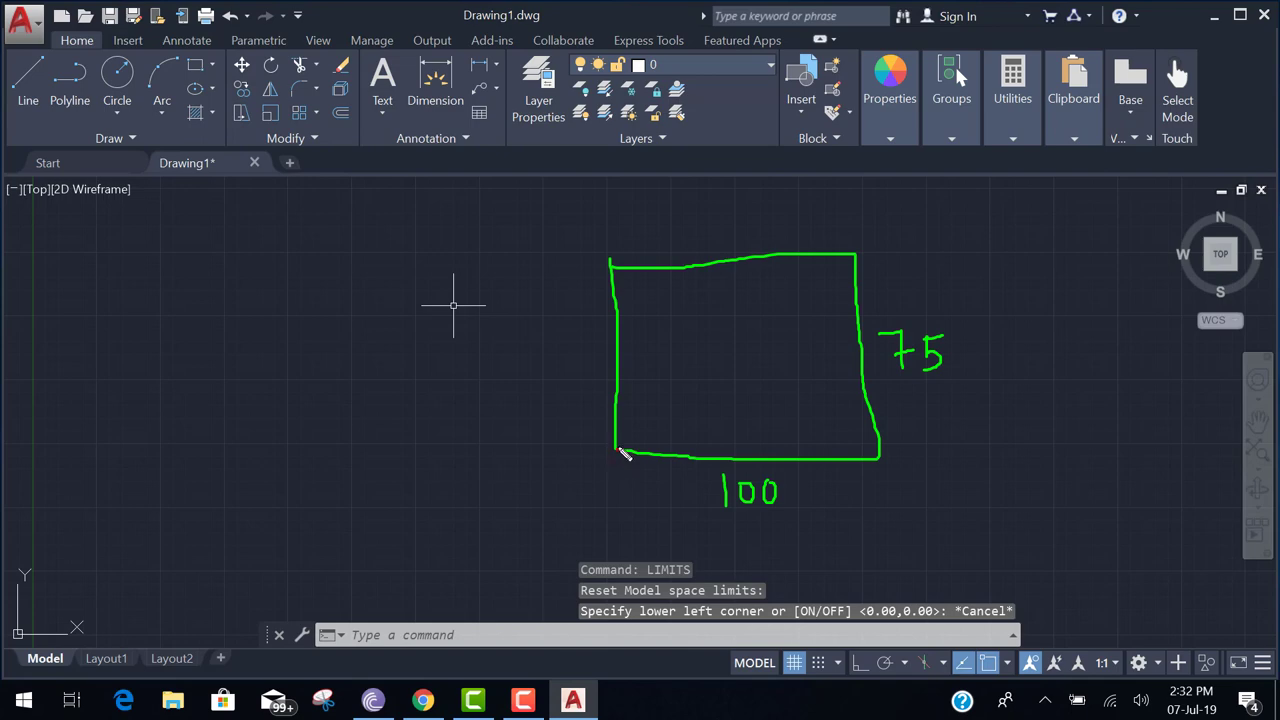
{"action": "mouse_move", "coordinate": [620, 452]}
{"action": "left_mouse_down"}
{"action": "mouse_move", "coordinate": [680, 448]}
{"action": "mouse_move", "coordinate": [663, 457]}
{"action": "mouse_move", "coordinate": [612, 406]}
{"action": "mouse_move", "coordinate": [604, 417]}
{"action": "mouse_move", "coordinate": [621, 412]}
{"action": "left_mouse_up"}
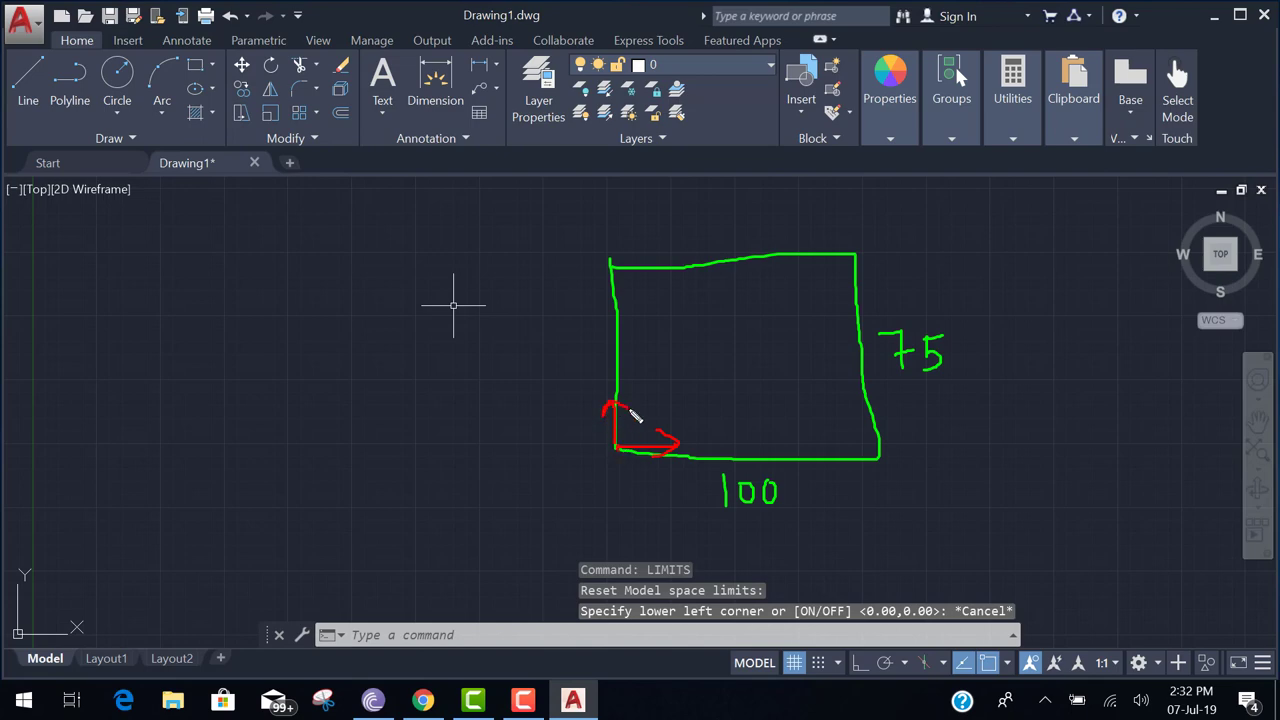
{"action": "left_click", "coordinate": [851, 254]}
{"action": "mouse_move", "coordinate": [561, 465]}
{"action": "left_mouse_down"}
{"action": "mouse_move", "coordinate": [569, 503]}
{"action": "mouse_move", "coordinate": [577, 477]}
{"action": "mouse_move", "coordinate": [592, 502]}
{"action": "mouse_move", "coordinate": [608, 499]}
{"action": "mouse_move", "coordinate": [606, 471]}
{"action": "mouse_move", "coordinate": [624, 494]}
{"action": "mouse_move", "coordinate": [625, 476]}
{"action": "mouse_move", "coordinate": [640, 508]}
{"action": "left_mouse_up"}
{"action": "left_click", "coordinate": [627, 490]}
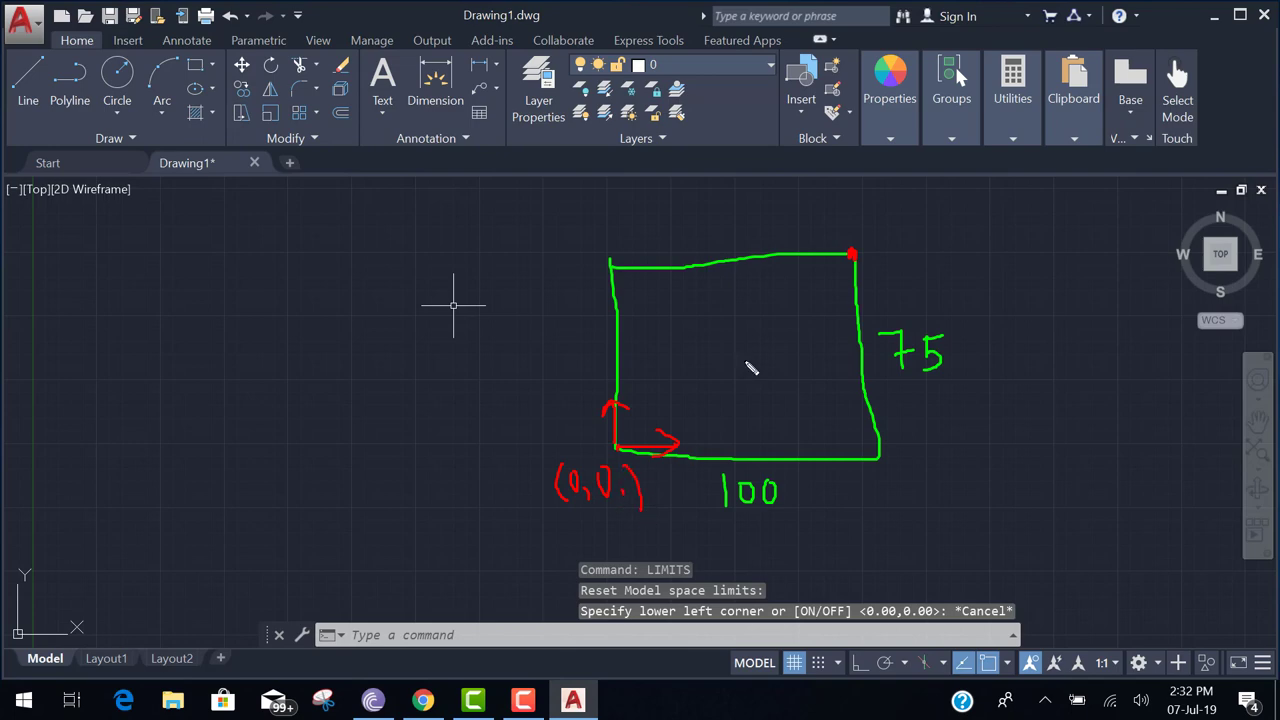
{"action": "mouse_move", "coordinate": [890, 224]}
{"action": "left_mouse_down"}
{"action": "mouse_move", "coordinate": [901, 268]}
{"action": "mouse_move", "coordinate": [921, 235]}
{"action": "mouse_move", "coordinate": [944, 230]}
{"action": "mouse_move", "coordinate": [937, 238]}
{"action": "mouse_move", "coordinate": [965, 258]}
{"action": "left_mouse_up"}
{"action": "left_click_drag", "start_coordinate": [956, 206], "coordinate": [980, 198]}
{"action": "mouse_move", "coordinate": [980, 198]}
{"action": "left_mouse_down"}
{"action": "mouse_move", "coordinate": [972, 232]}
{"action": "mouse_move", "coordinate": [970, 214]}
{"action": "left_mouse_up"}
{"action": "mouse_move", "coordinate": [976, 194]}
{"action": "left_mouse_down"}
{"action": "mouse_move", "coordinate": [992, 190]}
{"action": "mouse_move", "coordinate": [1025, 270]}
{"action": "left_mouse_up"}
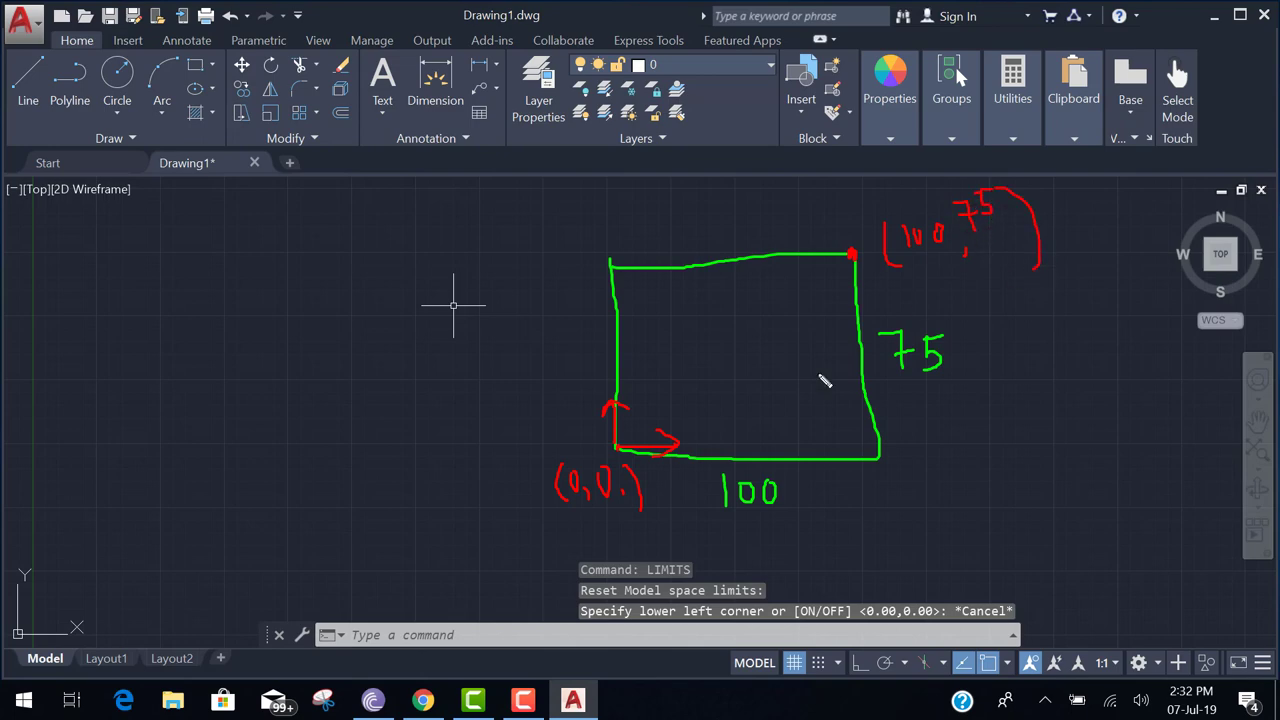
Start the LIMITS command and set the lower-left corner to 0,0
{"action": "type", "text": "L"}
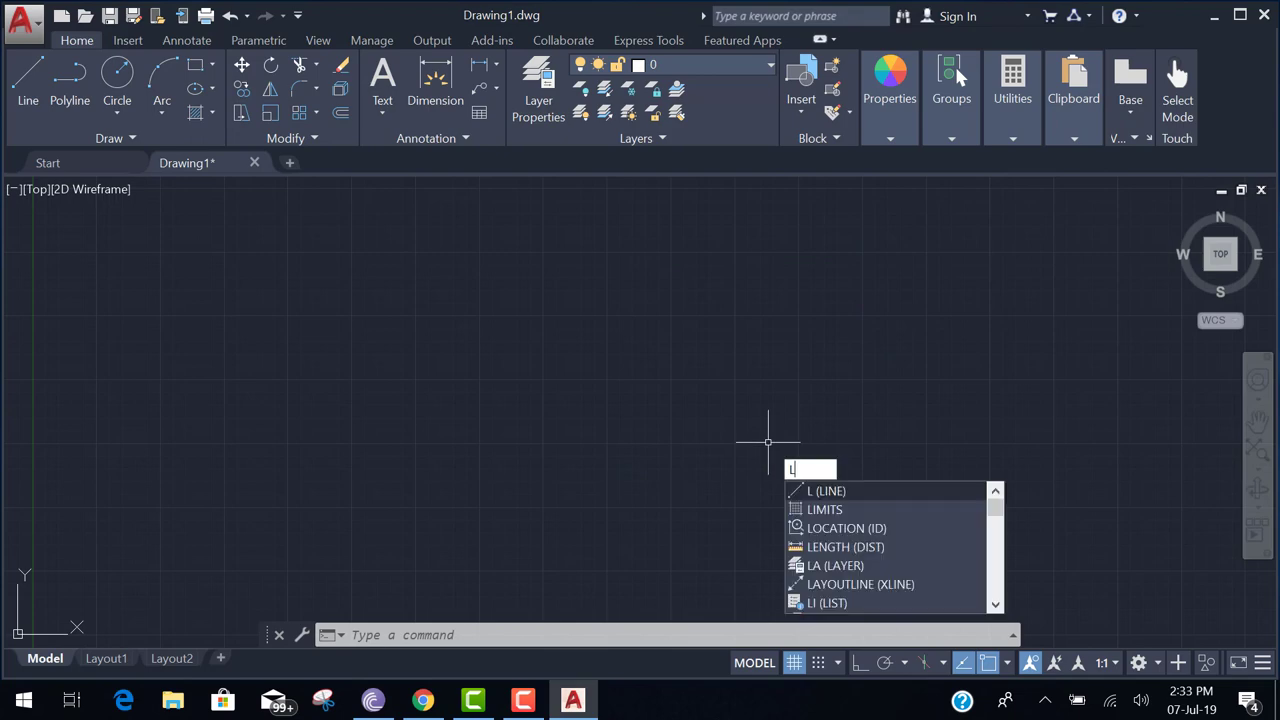
{"action": "type", "text": "I"}
{"action": "key", "text": "Down"}
{"action": "key", "text": "Down"}
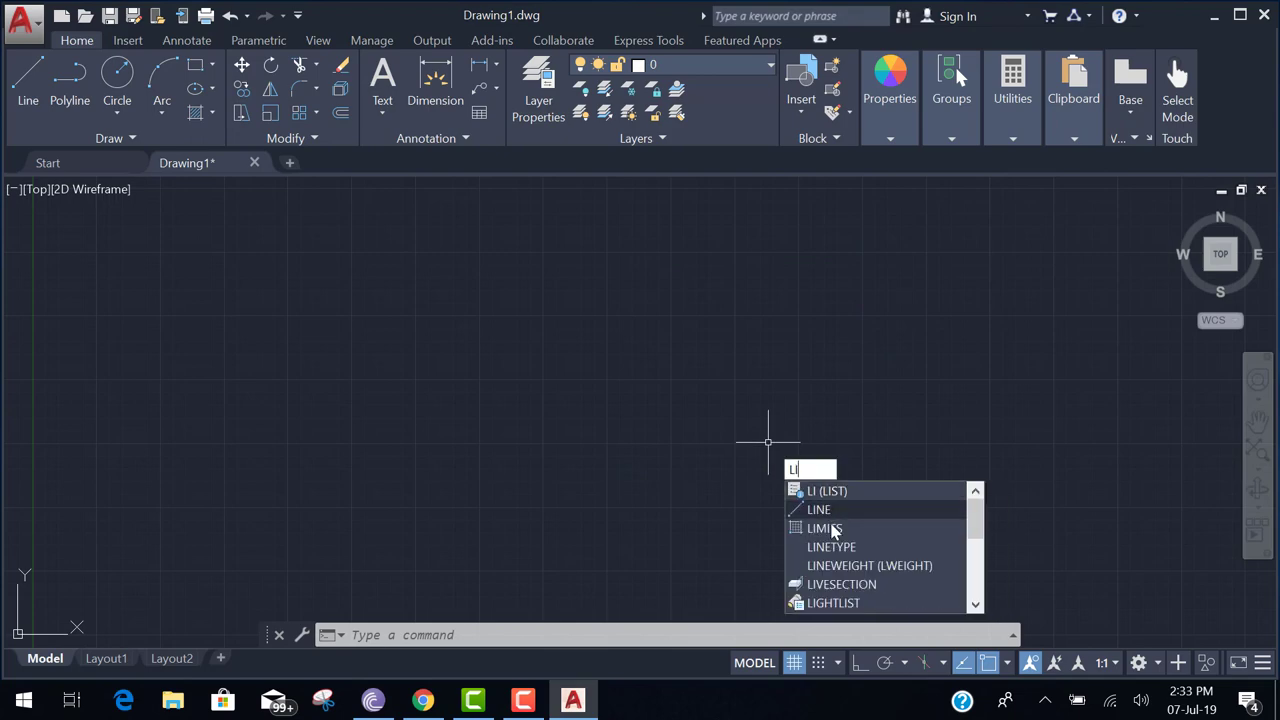
{"action": "key", "text": "Return"}
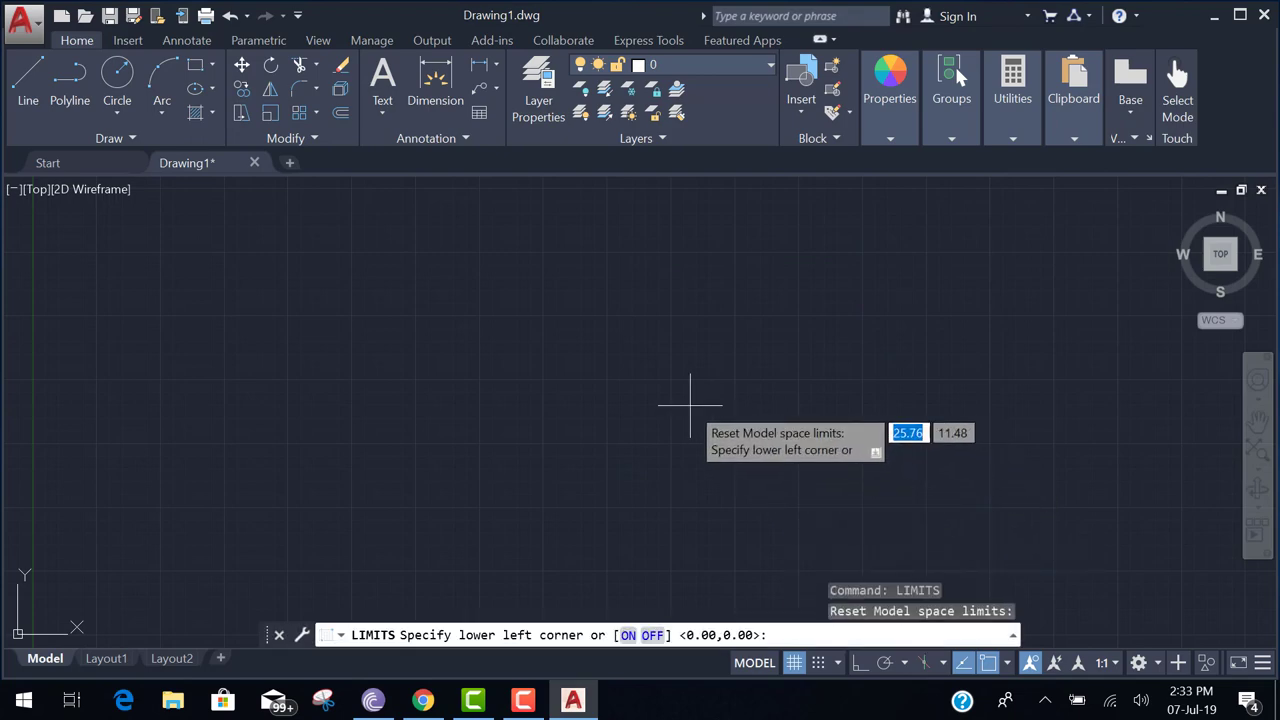
{"action": "mouse_move", "coordinate": [858, 448]}
{"action": "left_mouse_down"}
{"action": "mouse_move", "coordinate": [818, 422]}
{"action": "mouse_move", "coordinate": [777, 489]}
{"action": "mouse_move", "coordinate": [825, 408]}
{"action": "left_mouse_up"}
{"action": "key", "text": "Escape"}
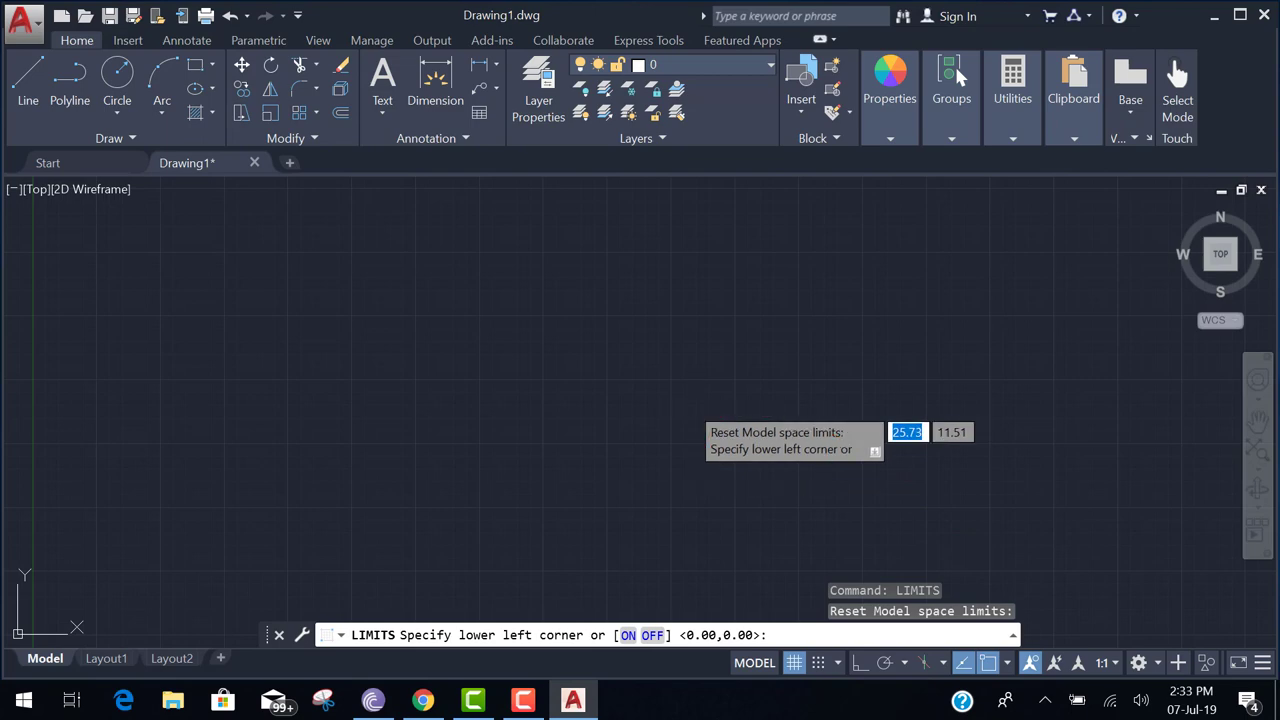
{"action": "type", "text": "0"}
{"action": "key", "text": "Tab"}
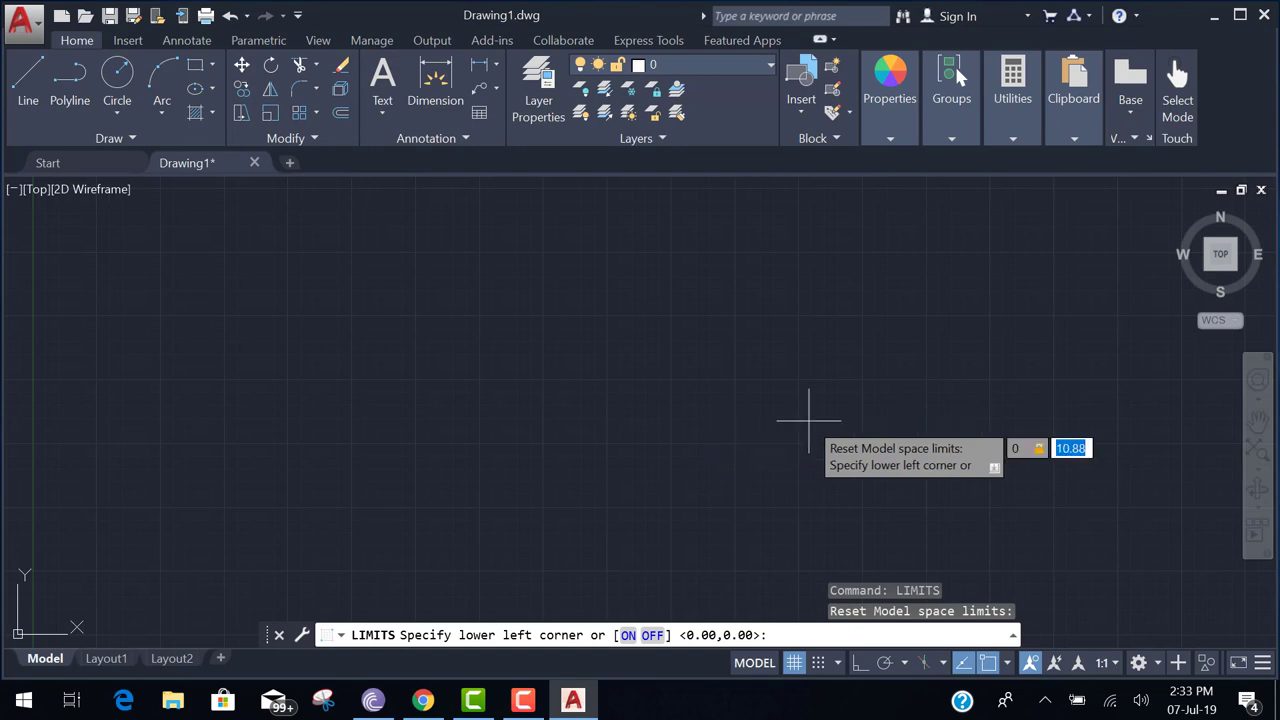
{"action": "type", "text": "0"}
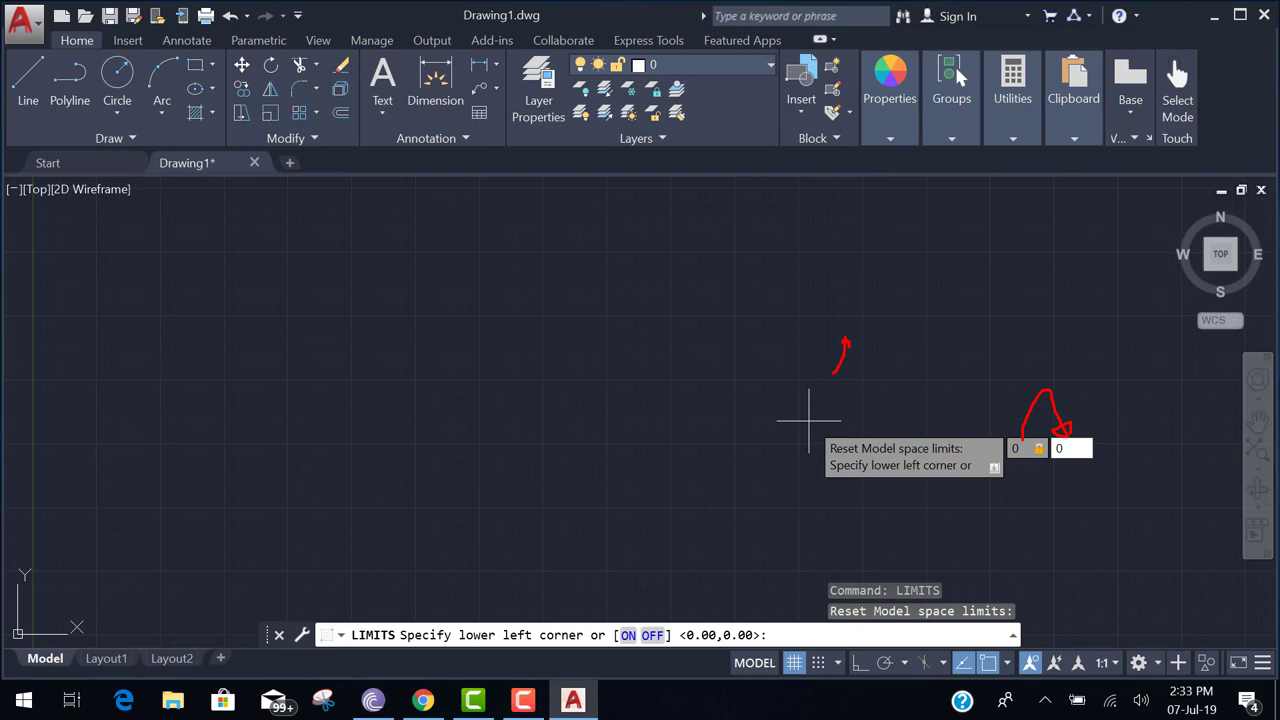
{"action": "left_click_drag", "start_coordinate": [909, 290], "coordinate": [909, 337]}
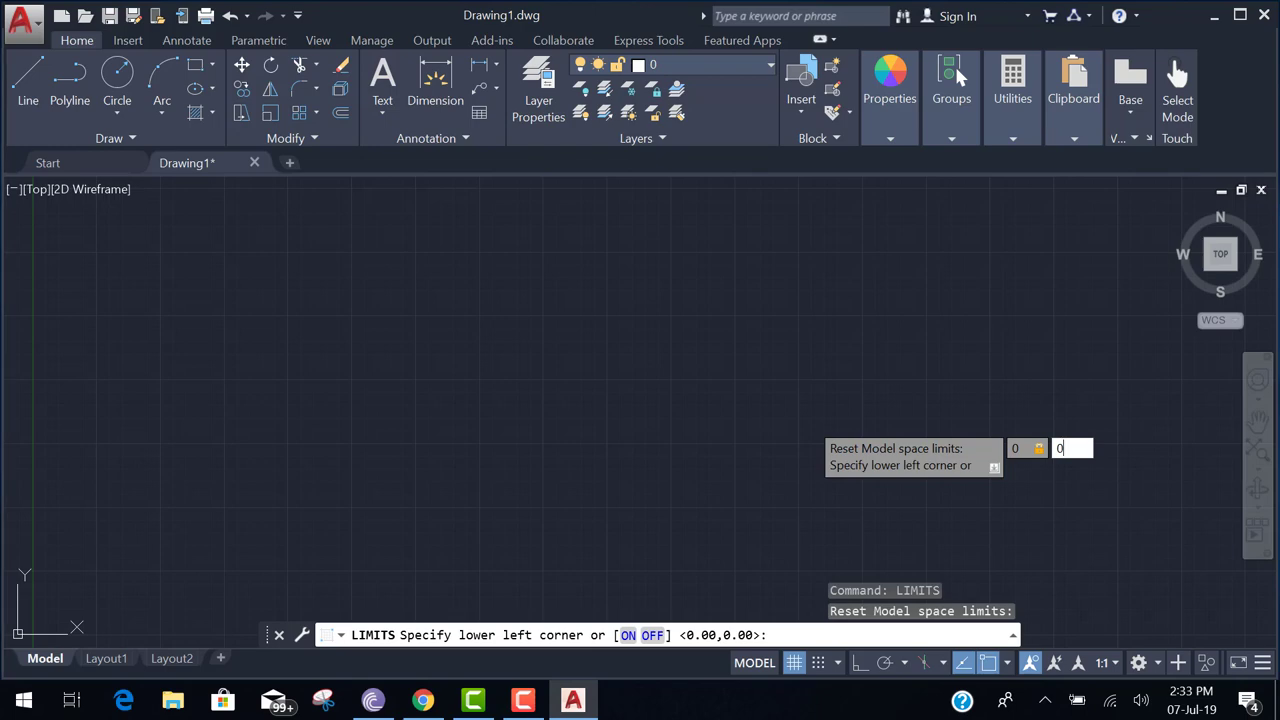
{"action": "key", "text": "Return"}
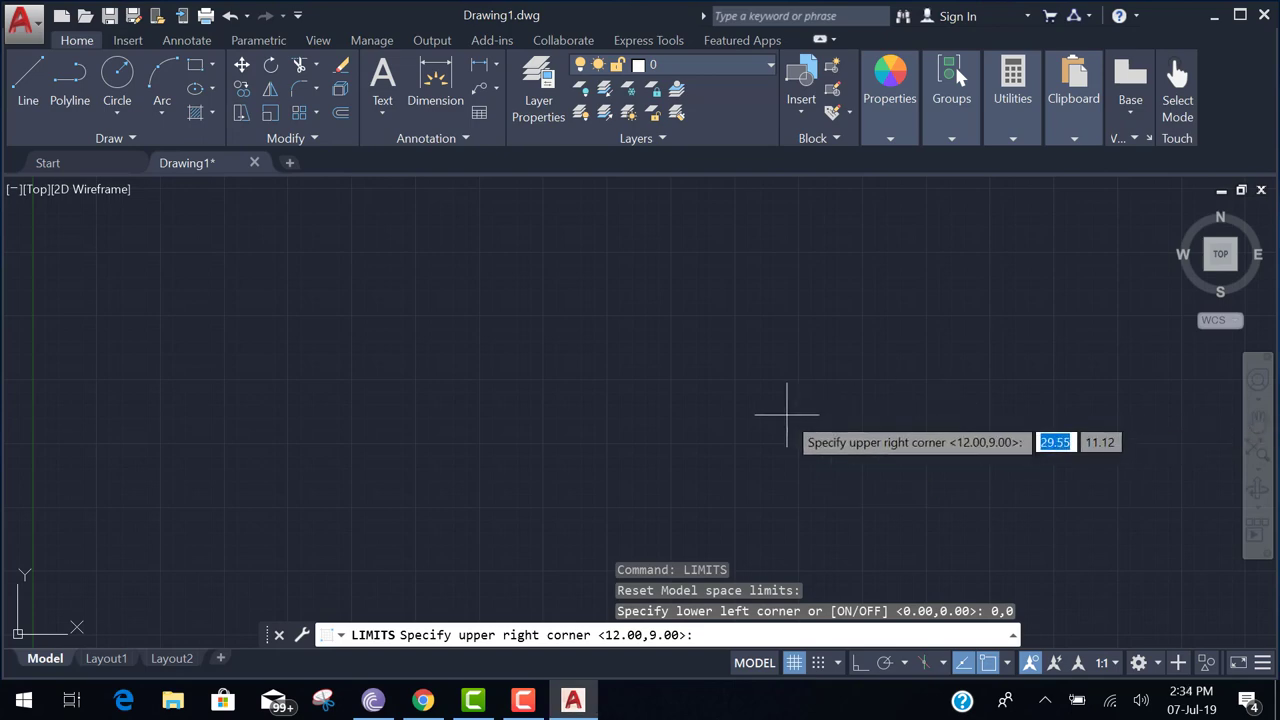
Set the upper-right limit corner to 100,75
{"action": "type", "text": "100"}
{"action": "key", "text": "Tab"}
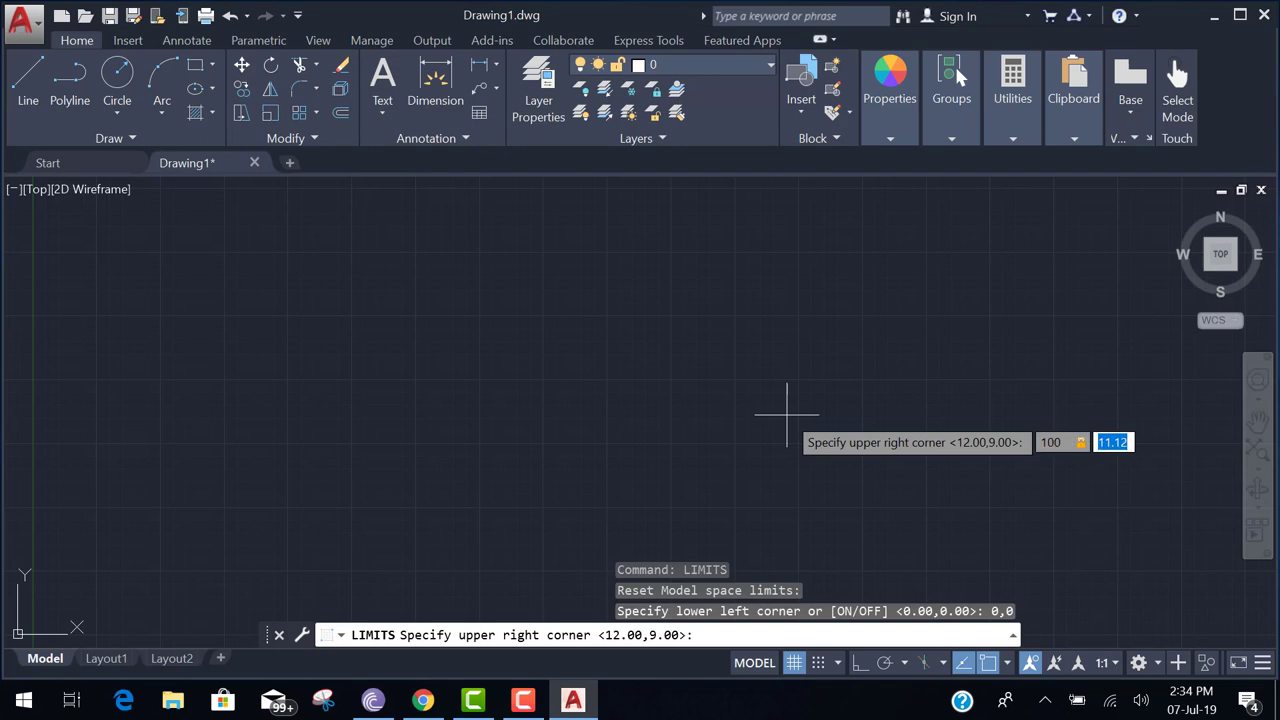
{"action": "type", "text": "75"}
{"action": "key", "text": "Return"}
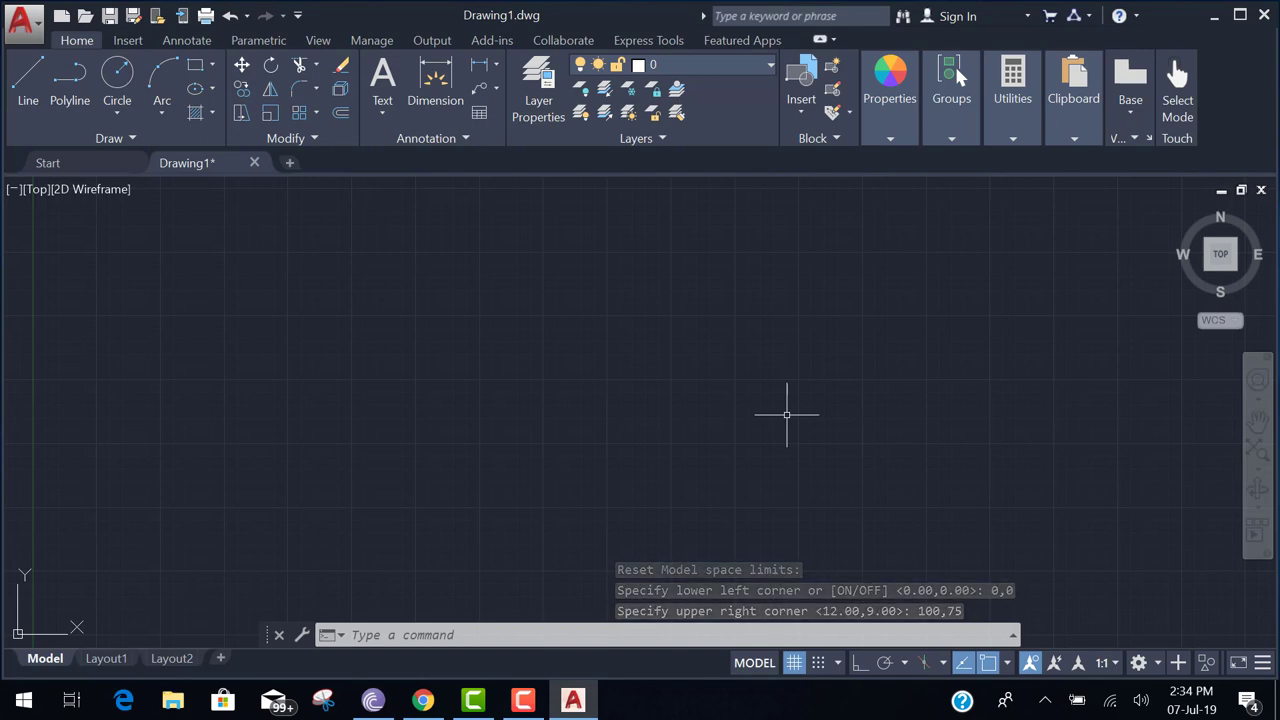
{"action": "type", "text": "Z"}
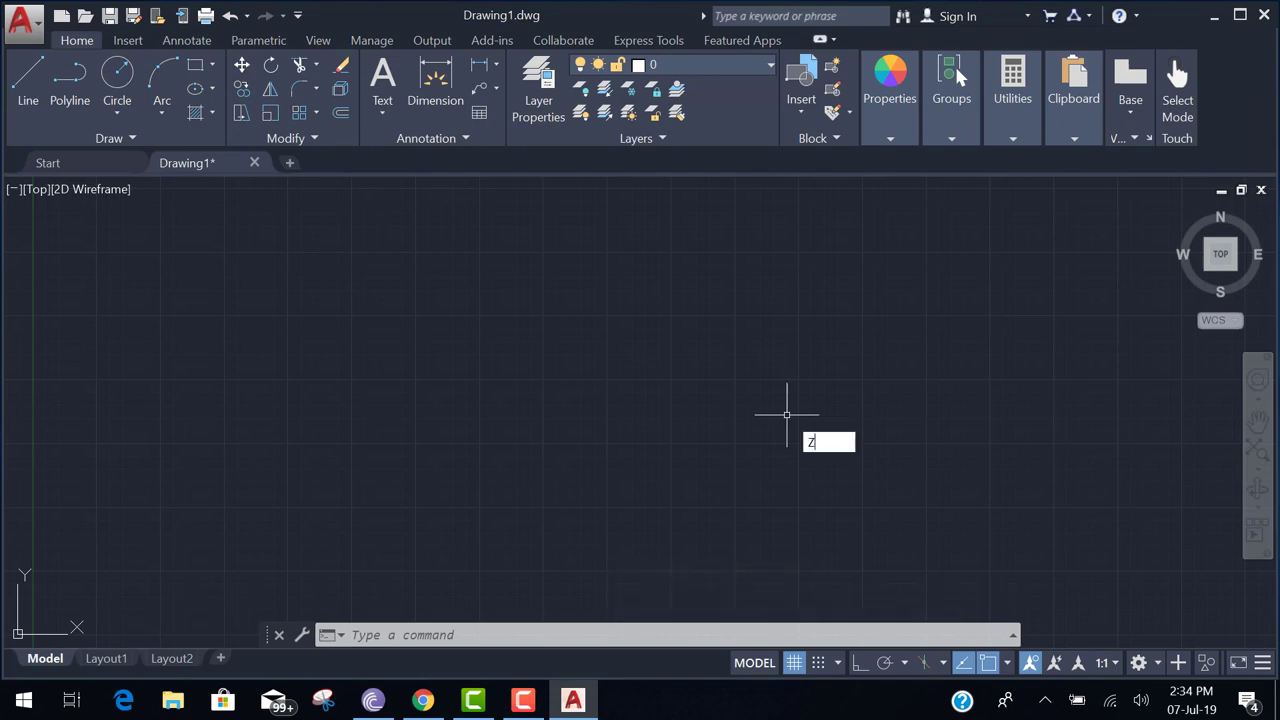
{"action": "key", "text": "Return"}
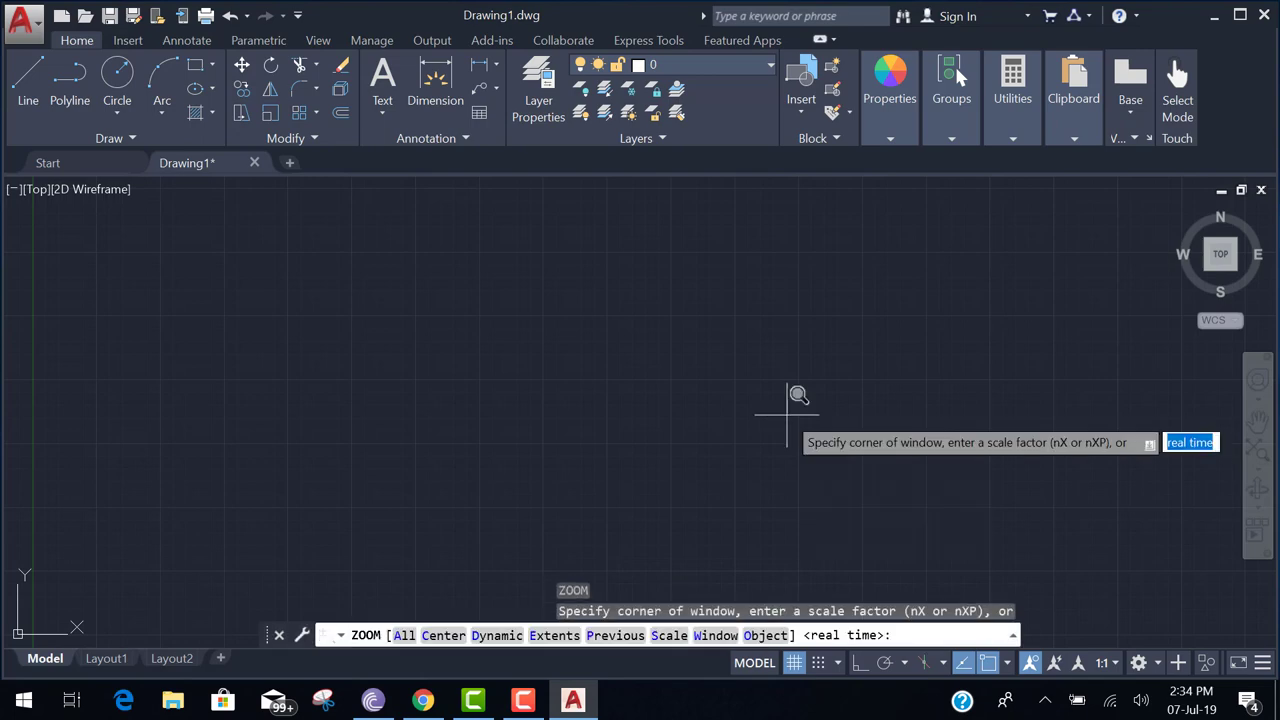
{"action": "type", "text": "A"}
{"action": "key", "text": "Return"}
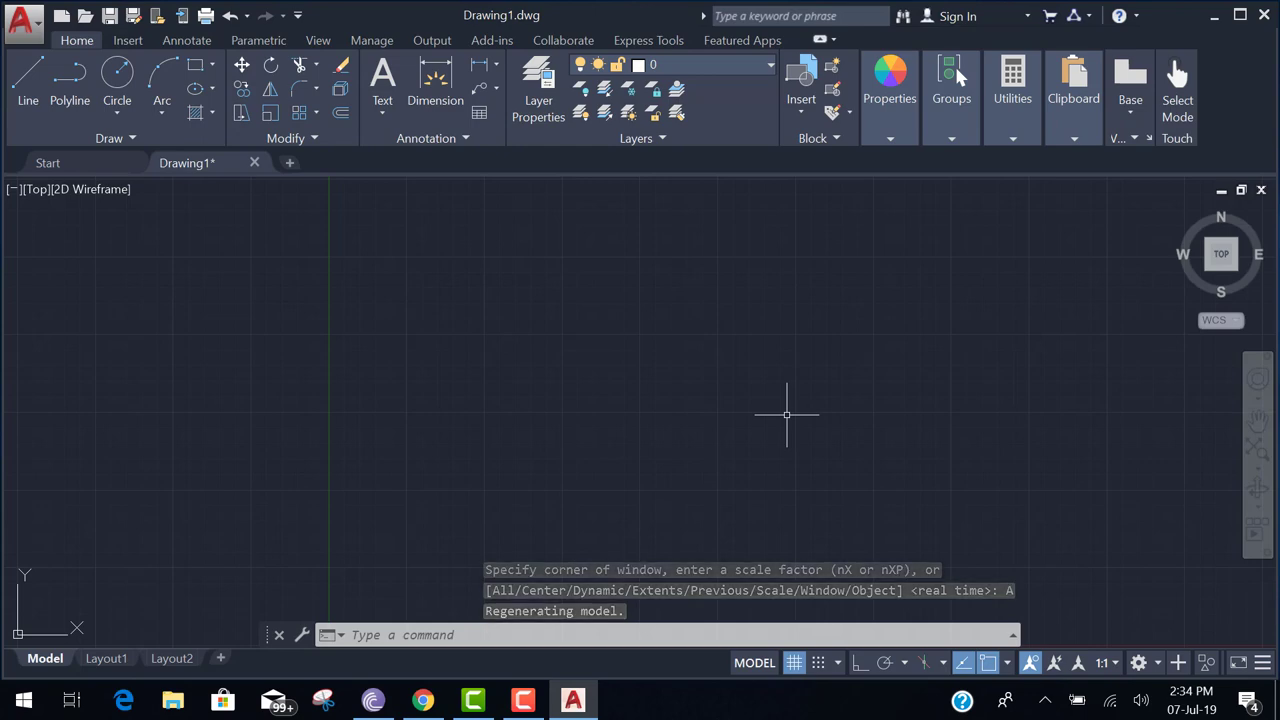
{"action": "key", "text": "ctrl+z"}
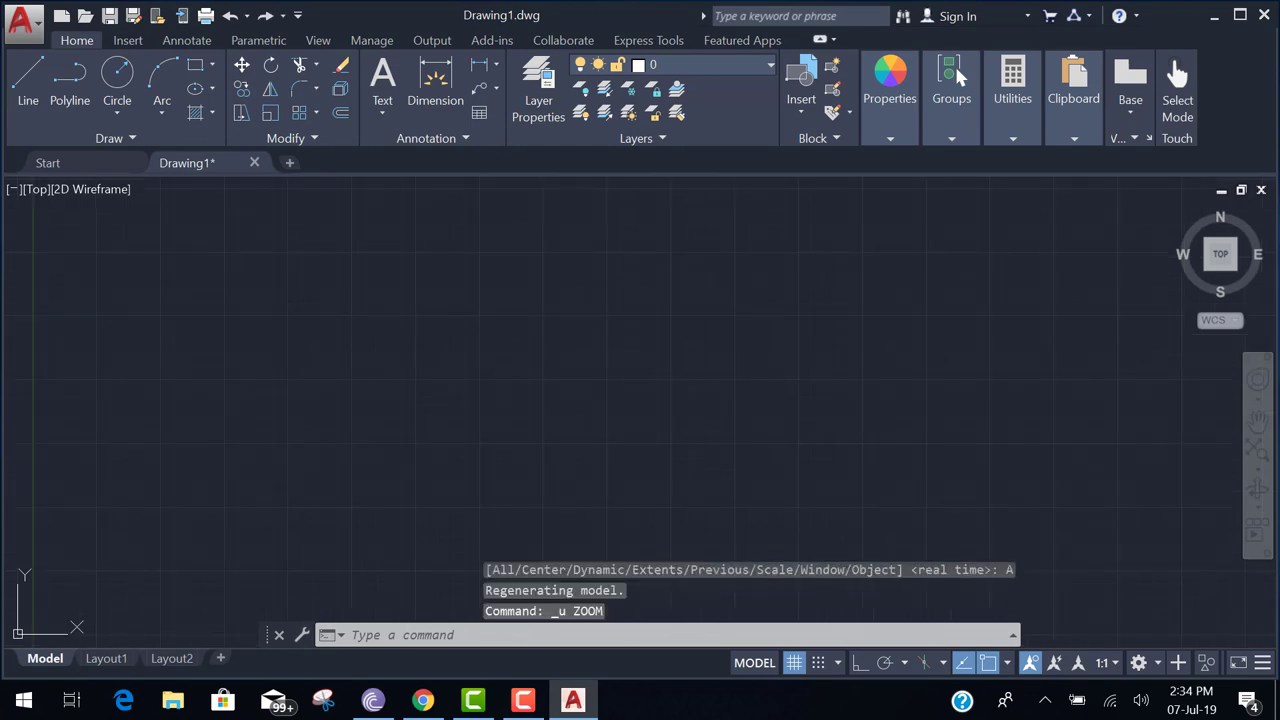
{"action": "key", "text": "ctrl+s"}
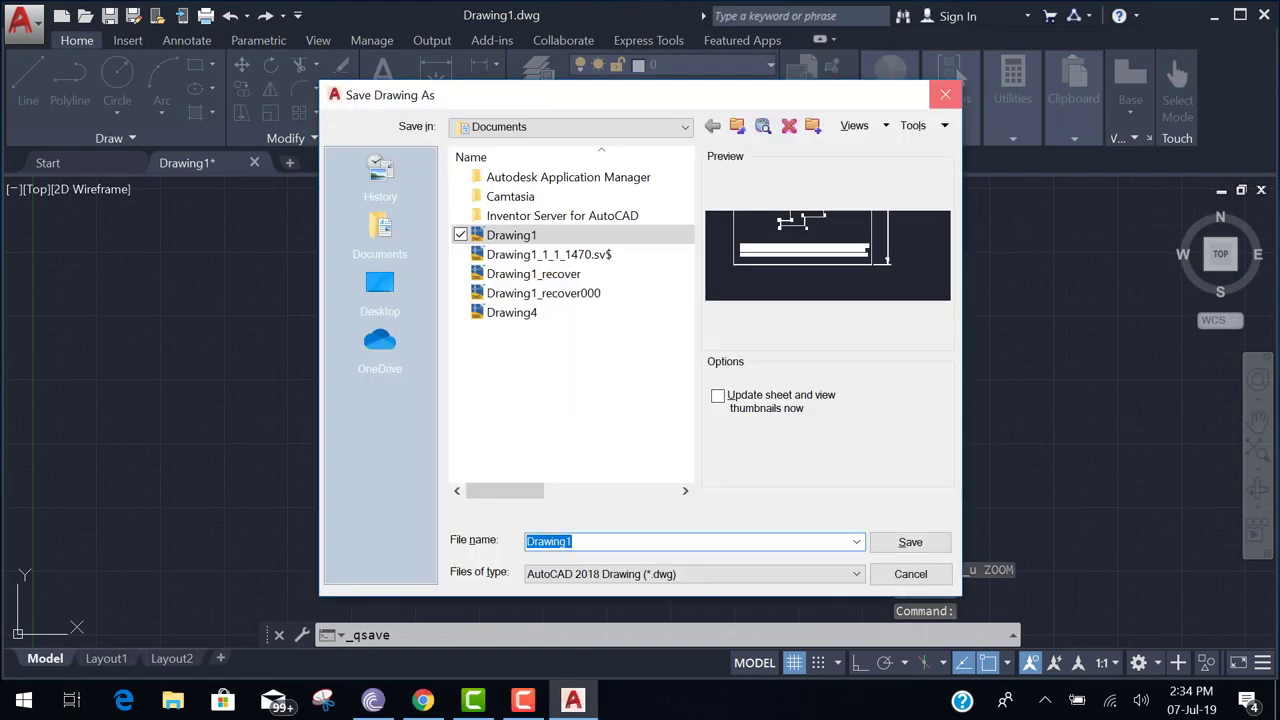
{"action": "left_click", "coordinate": [941, 97]}
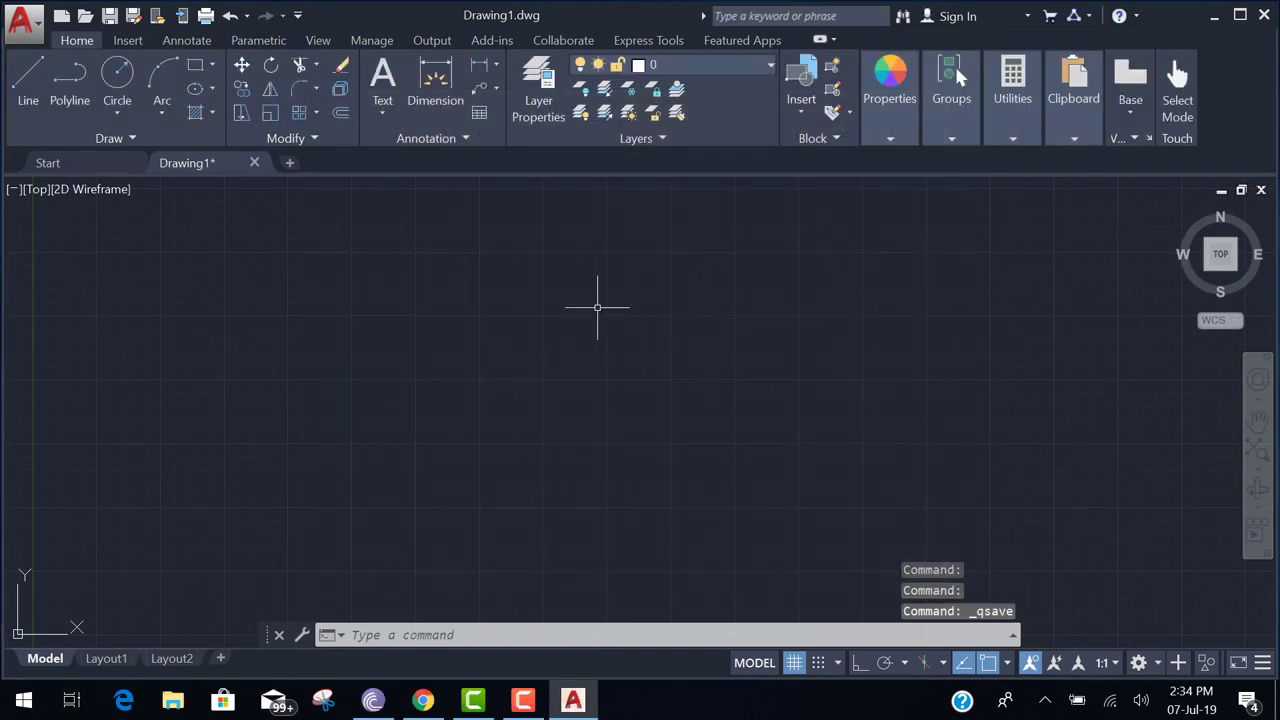
{"action": "mouse_move", "coordinate": [488, 278]}
{"action": "left_mouse_down"}
{"action": "mouse_move", "coordinate": [535, 317]}
{"action": "mouse_move", "coordinate": [503, 353]}
{"action": "mouse_move", "coordinate": [590, 355]}
{"action": "left_mouse_up"}
{"action": "mouse_move", "coordinate": [700, 295]}
{"action": "left_mouse_down"}
{"action": "mouse_move", "coordinate": [656, 335]}
{"action": "mouse_move", "coordinate": [736, 380]}
{"action": "left_mouse_up"}
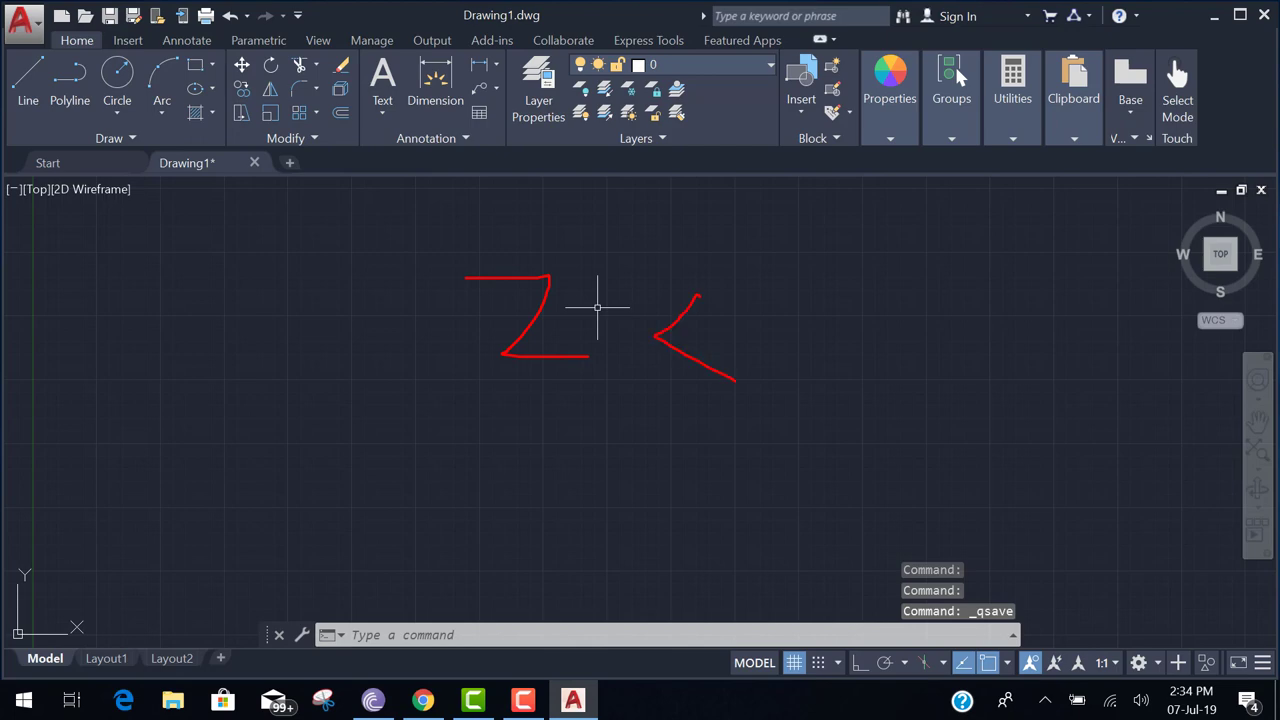
{"action": "mouse_move", "coordinate": [652, 337]}
{"action": "left_mouse_down"}
{"action": "mouse_move", "coordinate": [782, 338]}
{"action": "mouse_move", "coordinate": [792, 242]}
{"action": "left_mouse_up"}
{"action": "mouse_move", "coordinate": [534, 535]}
{"action": "left_mouse_down"}
{"action": "mouse_move", "coordinate": [566, 440]}
{"action": "mouse_move", "coordinate": [600, 515]}
{"action": "left_mouse_up"}
{"action": "mouse_move", "coordinate": [706, 464]}
{"action": "left_mouse_down"}
{"action": "mouse_move", "coordinate": [702, 532]}
{"action": "mouse_move", "coordinate": [778, 446]}
{"action": "left_mouse_up"}
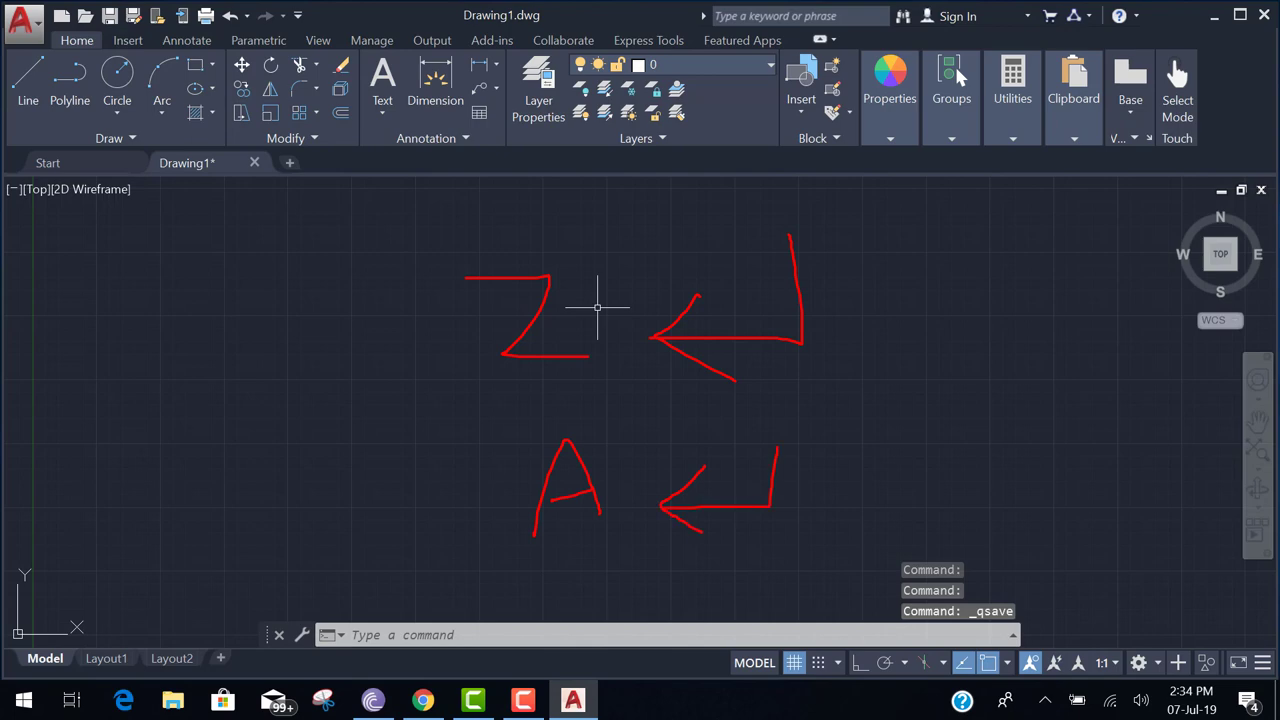
{"action": "mouse_move", "coordinate": [558, 244]}
{"action": "left_mouse_down"}
{"action": "mouse_move", "coordinate": [458, 415]}
{"action": "mouse_move", "coordinate": [590, 262]}
{"action": "left_mouse_up"}
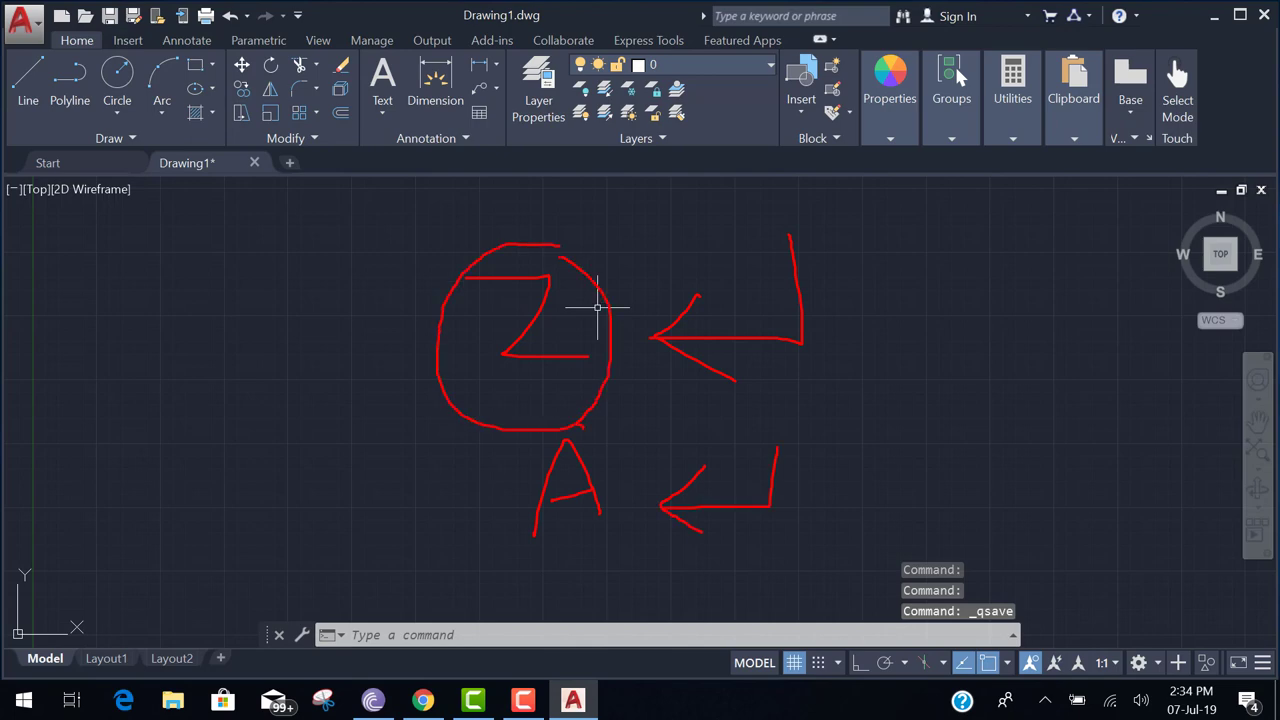
{"action": "mouse_move", "coordinate": [574, 425]}
{"action": "left_mouse_down"}
{"action": "mouse_move", "coordinate": [511, 467]}
{"action": "mouse_move", "coordinate": [531, 540]}
{"action": "mouse_move", "coordinate": [590, 458]}
{"action": "left_mouse_up"}
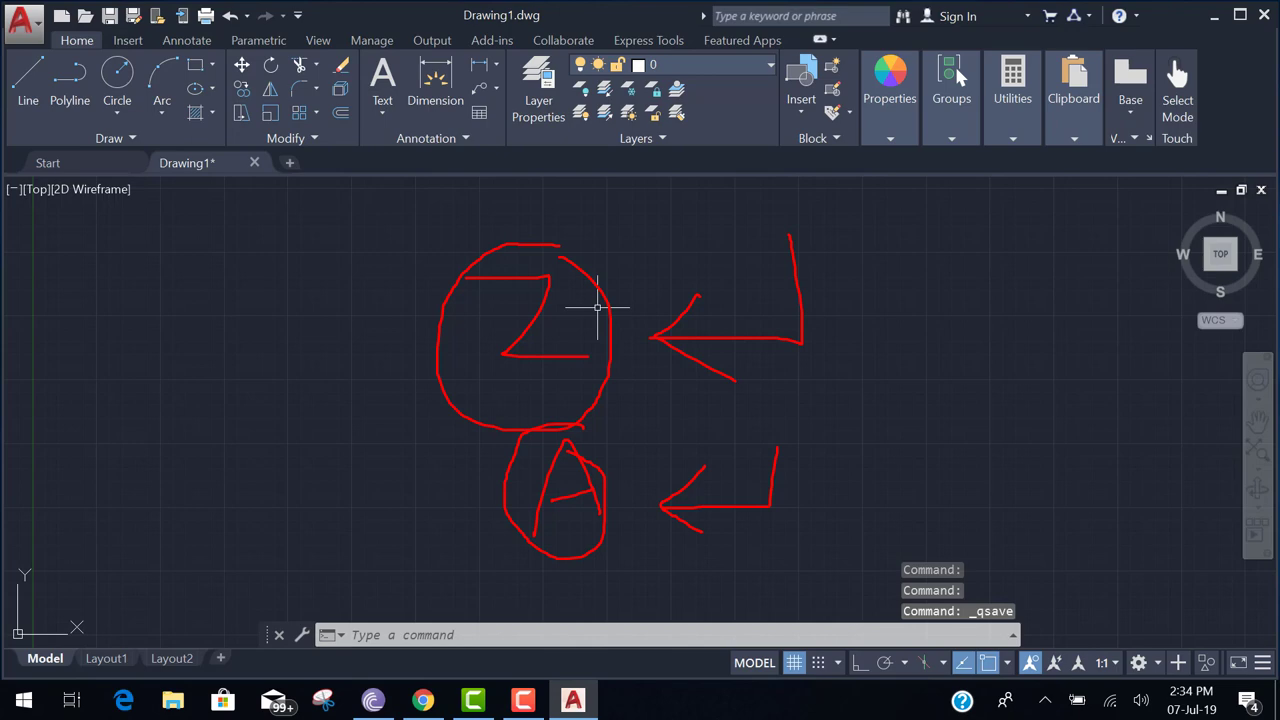
{"action": "key", "text": "Escape"}
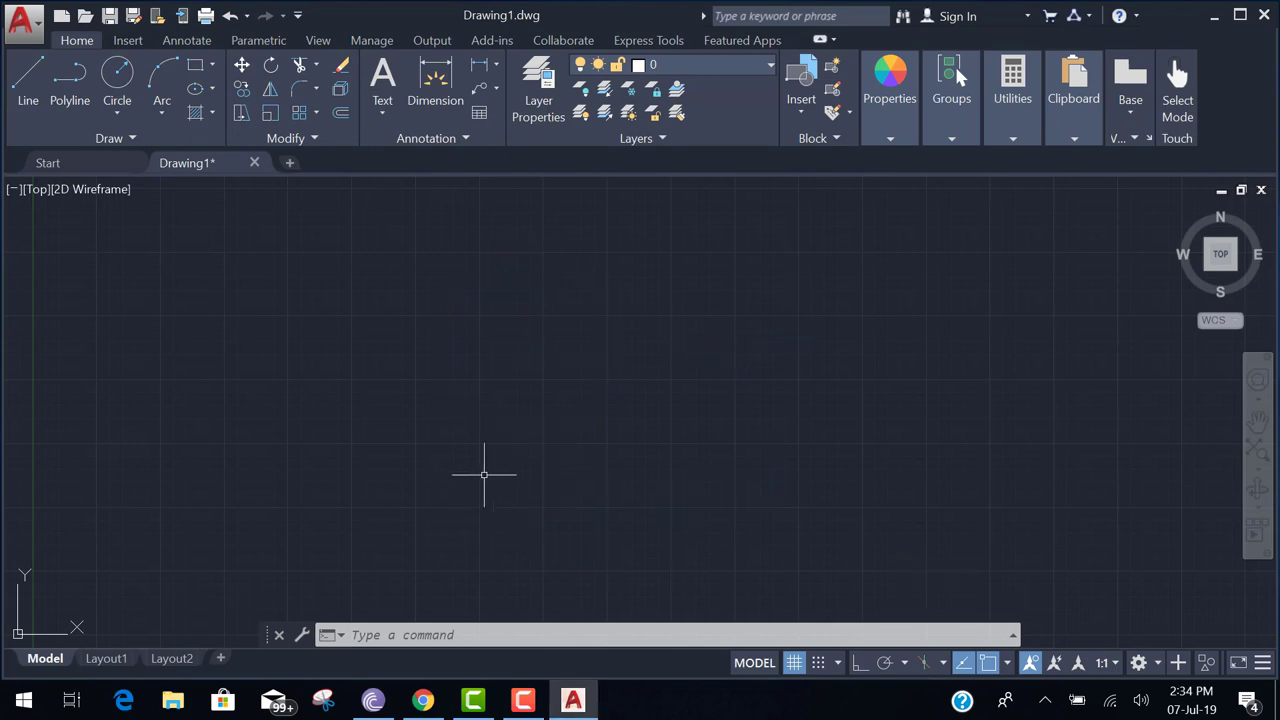
Re-enter the drawing limits as 0,0 lower-left and 100,75 upper-right
{"action": "type", "text": "limits"}
{"action": "key", "text": "Return"}
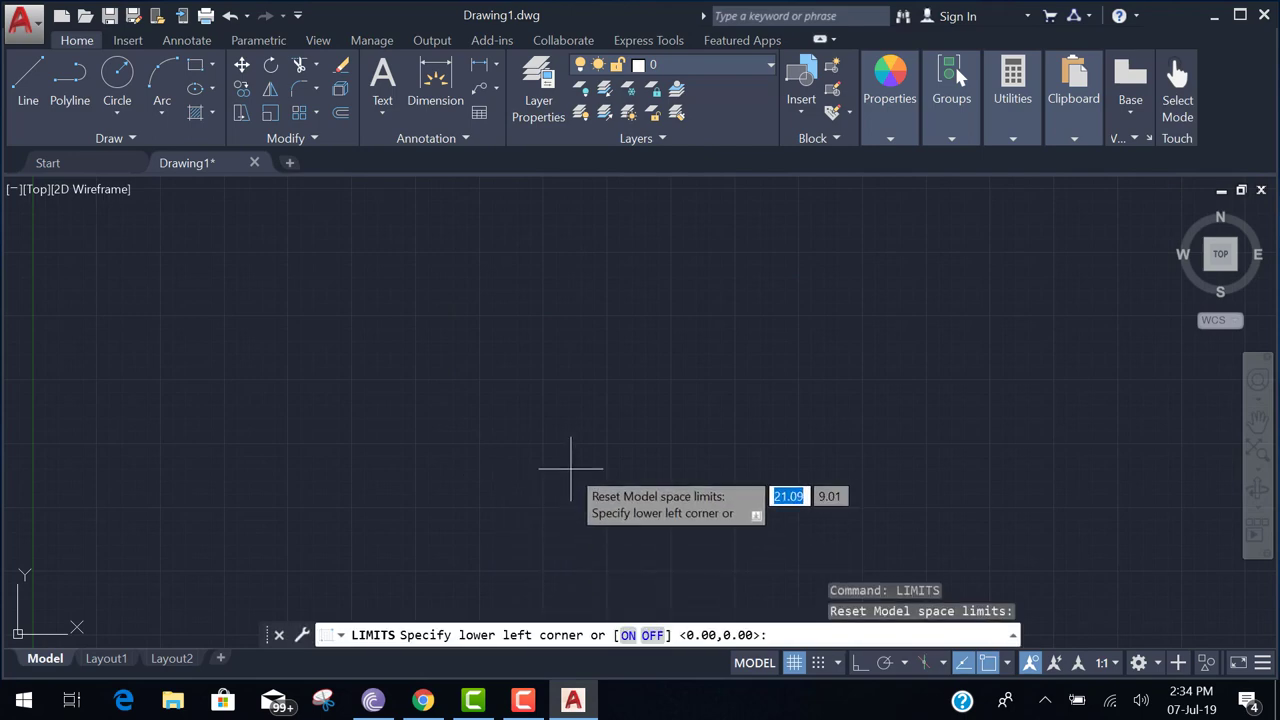
{"action": "type", "text": "0"}
{"action": "key", "text": "Tab"}
{"action": "type", "text": "0"}
{"action": "key", "text": "Return"}
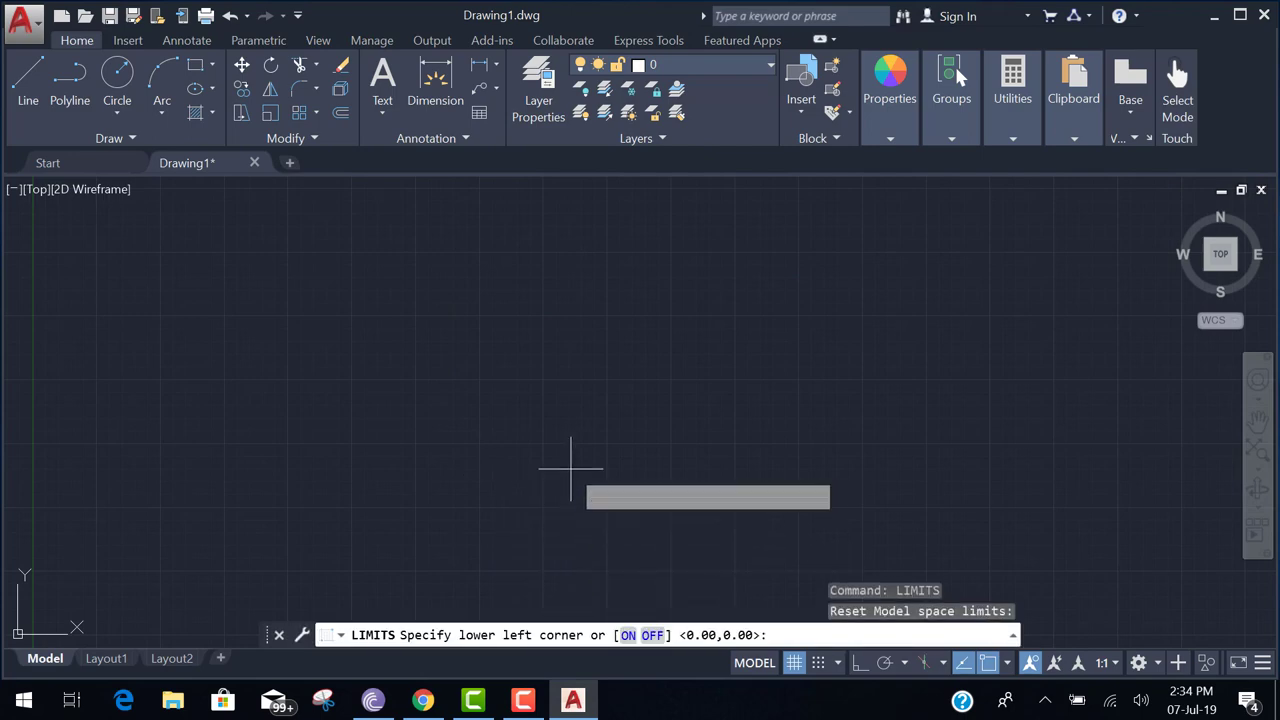
{"action": "type", "text": "100"}
{"action": "key", "text": "Tab"}
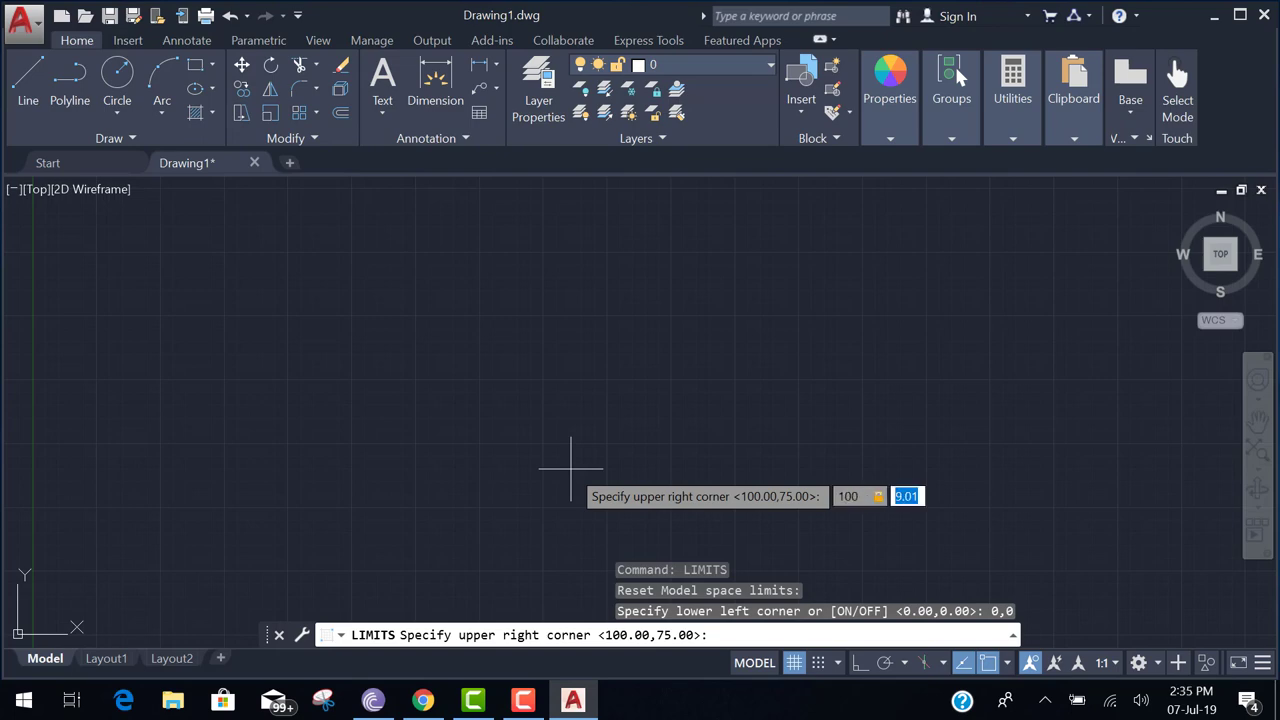
{"action": "type", "text": "75"}
{"action": "key", "text": "Return"}
Zoom All to fit the view to the whole limits
{"action": "type", "text": "Z"}
{"action": "key", "text": "Return"}
{"action": "type", "text": "A"}
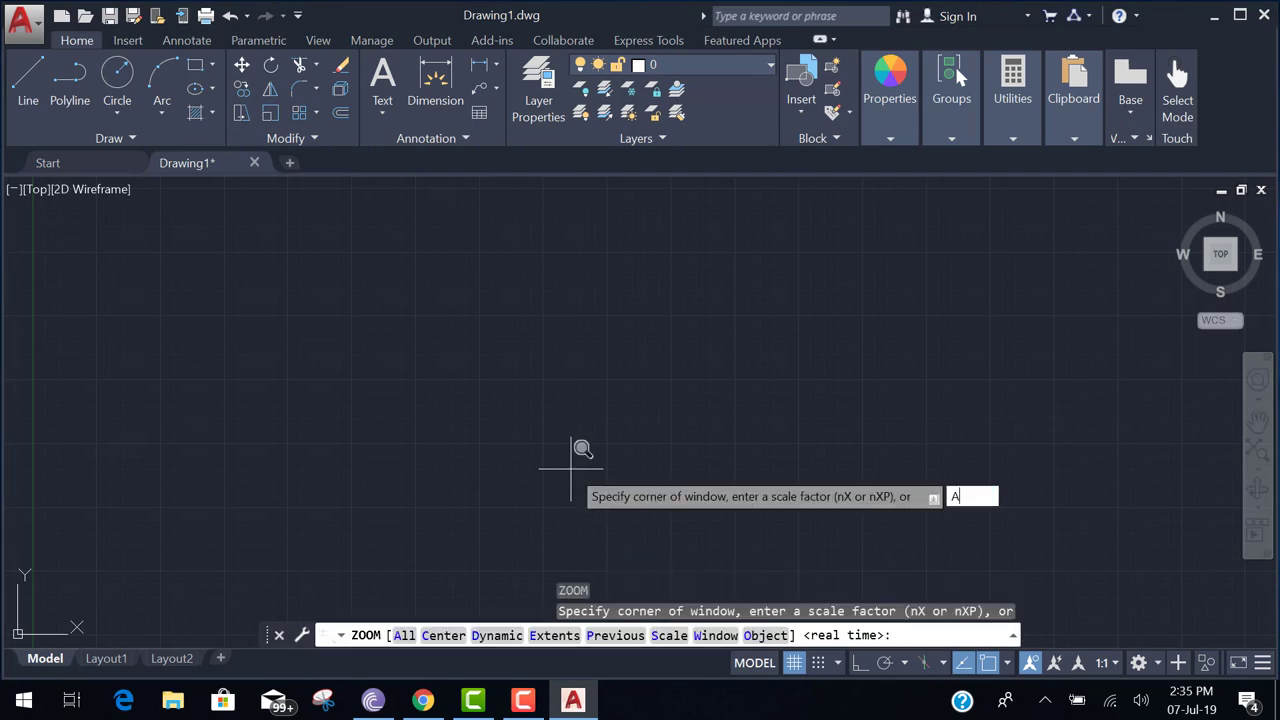
{"action": "key", "text": "Return"}
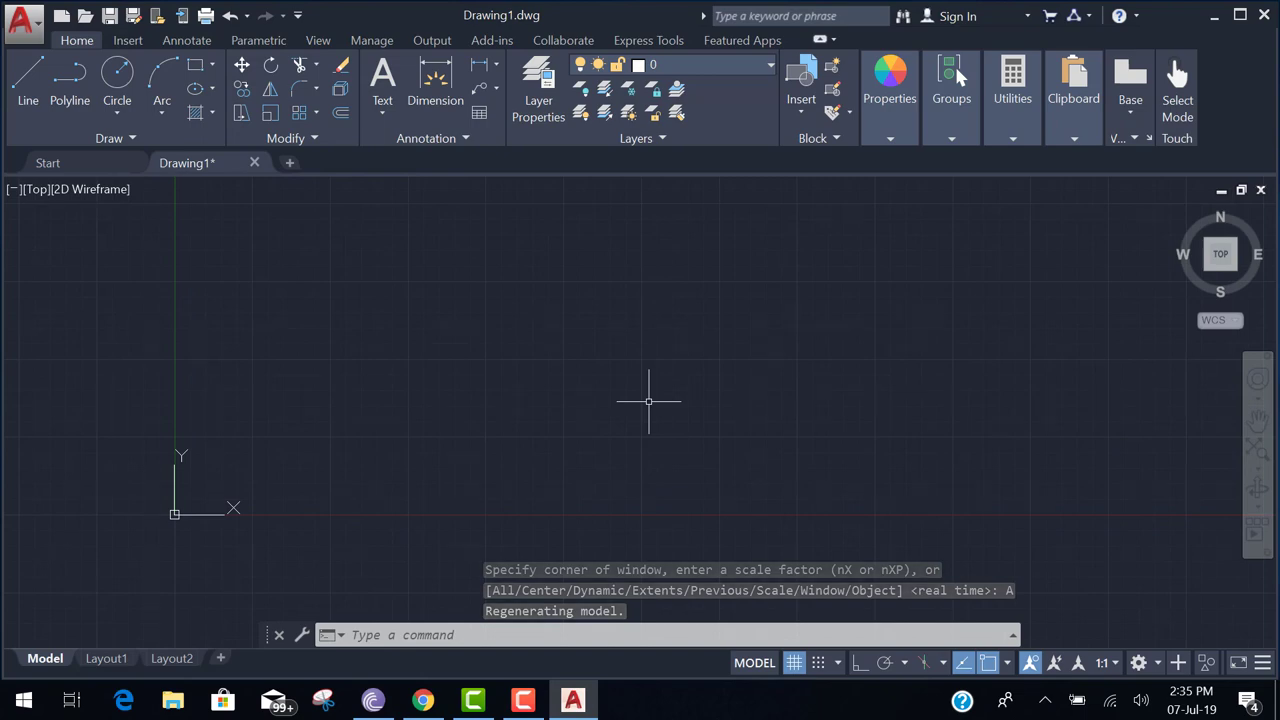
Draw three connected LINE segments through four points, crossing near the drawing's middle
{"action": "type", "text": "L"}
{"action": "key", "text": "Return"}
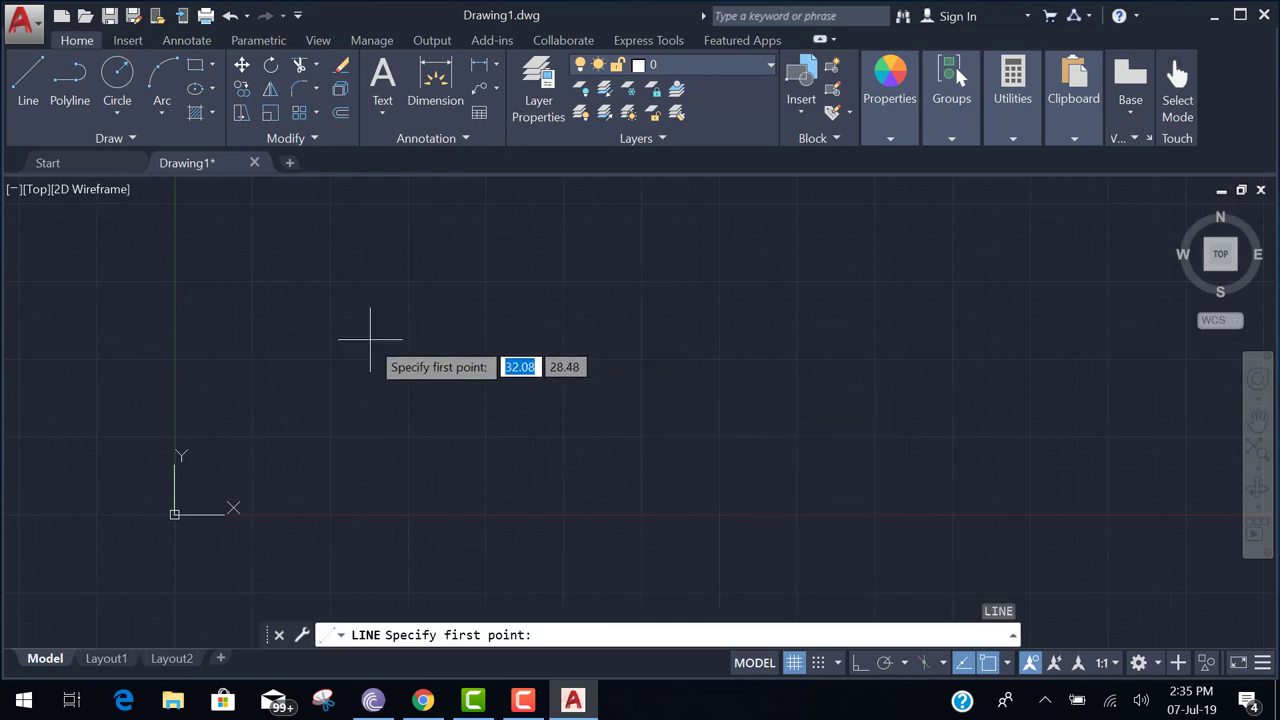
{"action": "left_click", "coordinate": [362, 355]}
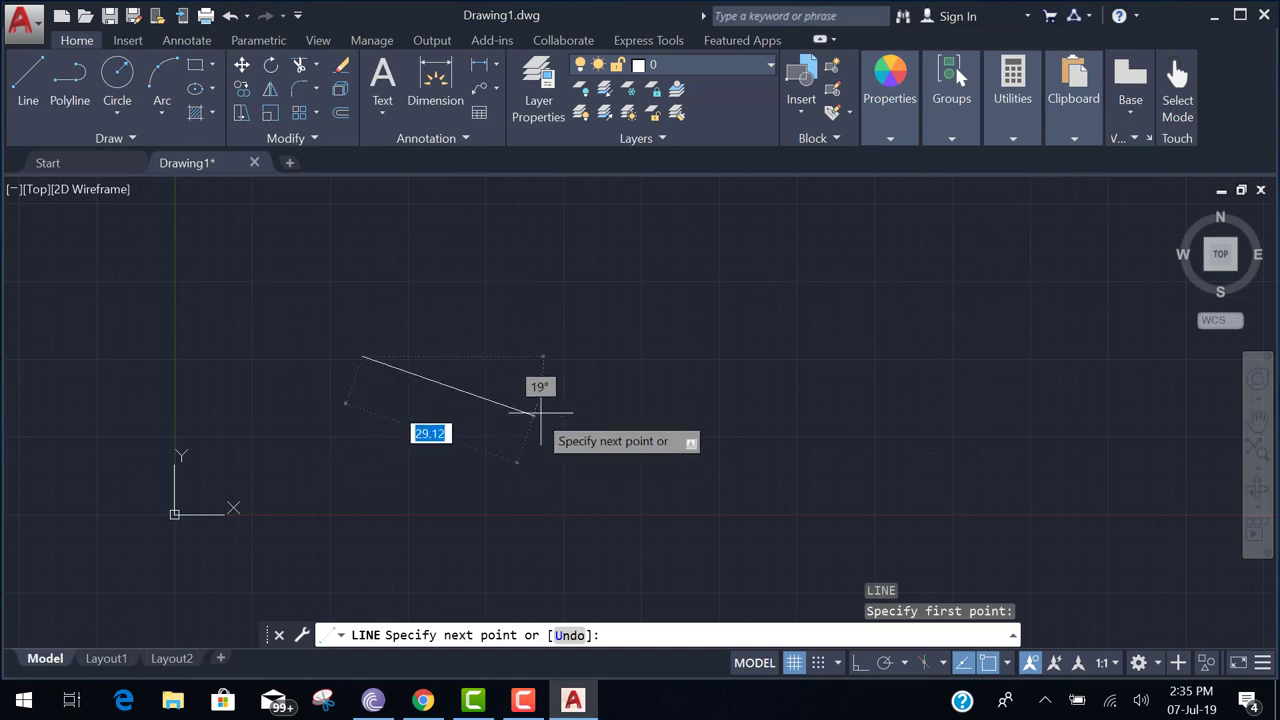
{"action": "left_click", "coordinate": [773, 339]}
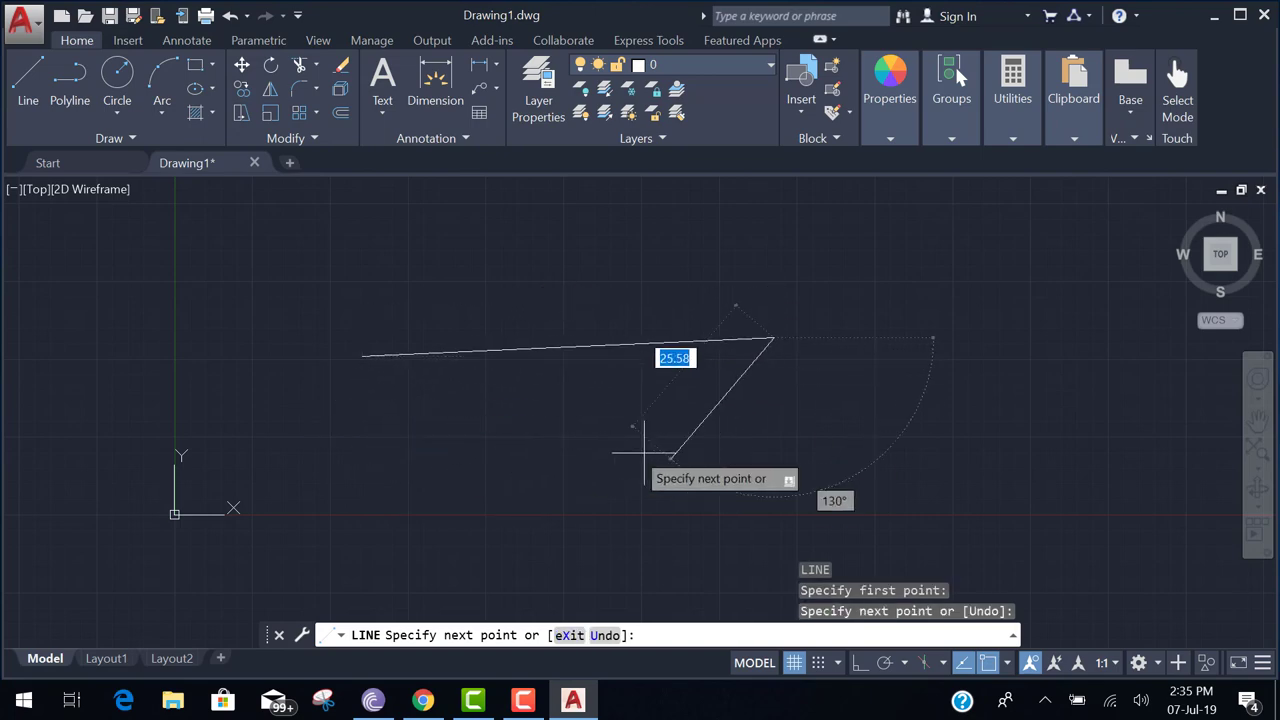
{"action": "left_click", "coordinate": [571, 468]}
{"action": "left_click", "coordinate": [548, 242]}
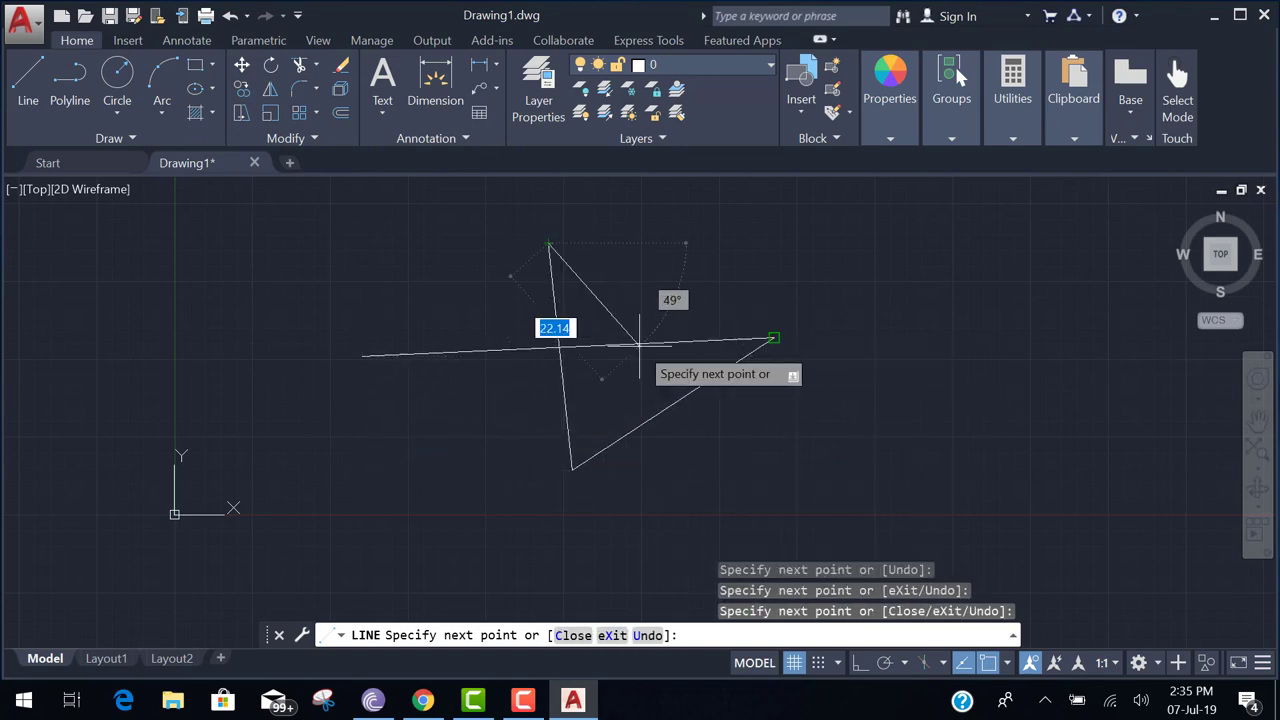
{"action": "key", "text": "Escape"}
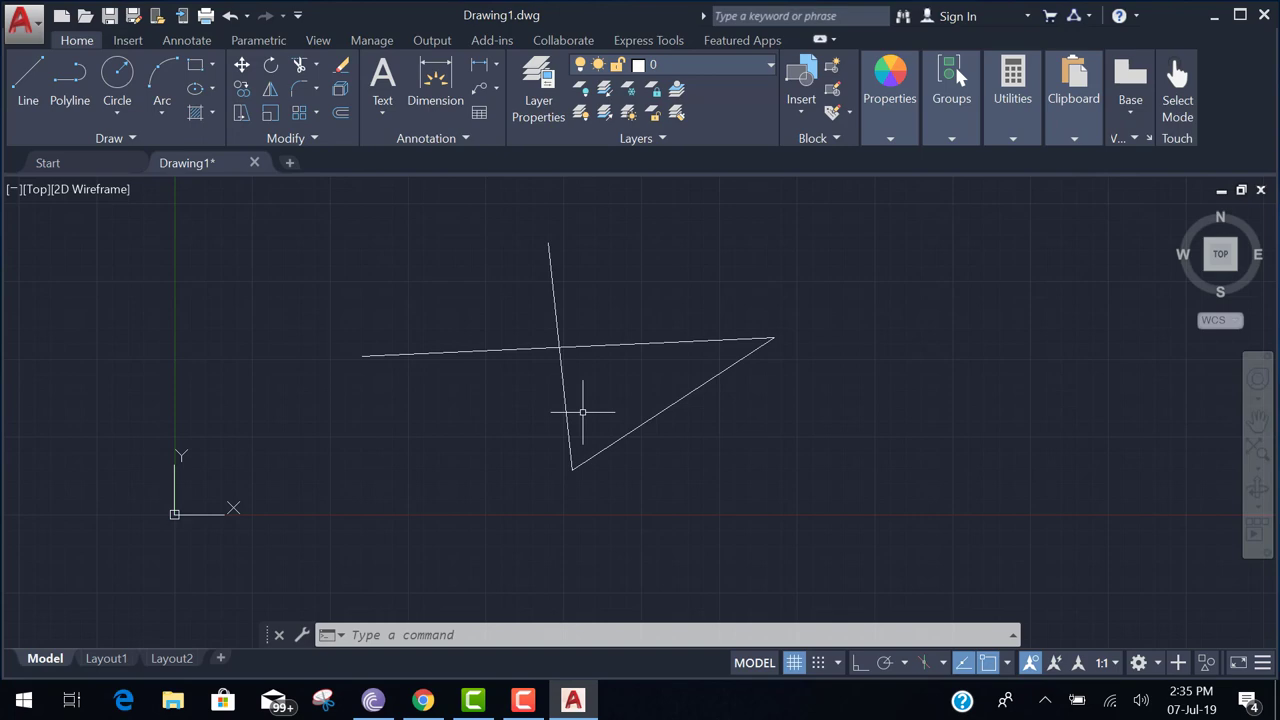
Draw two connected 0.1-long lines from a point at the upper left
{"action": "type", "text": "l"}
{"action": "key", "text": "Return"}
{"action": "left_click", "coordinate": [288, 277]}
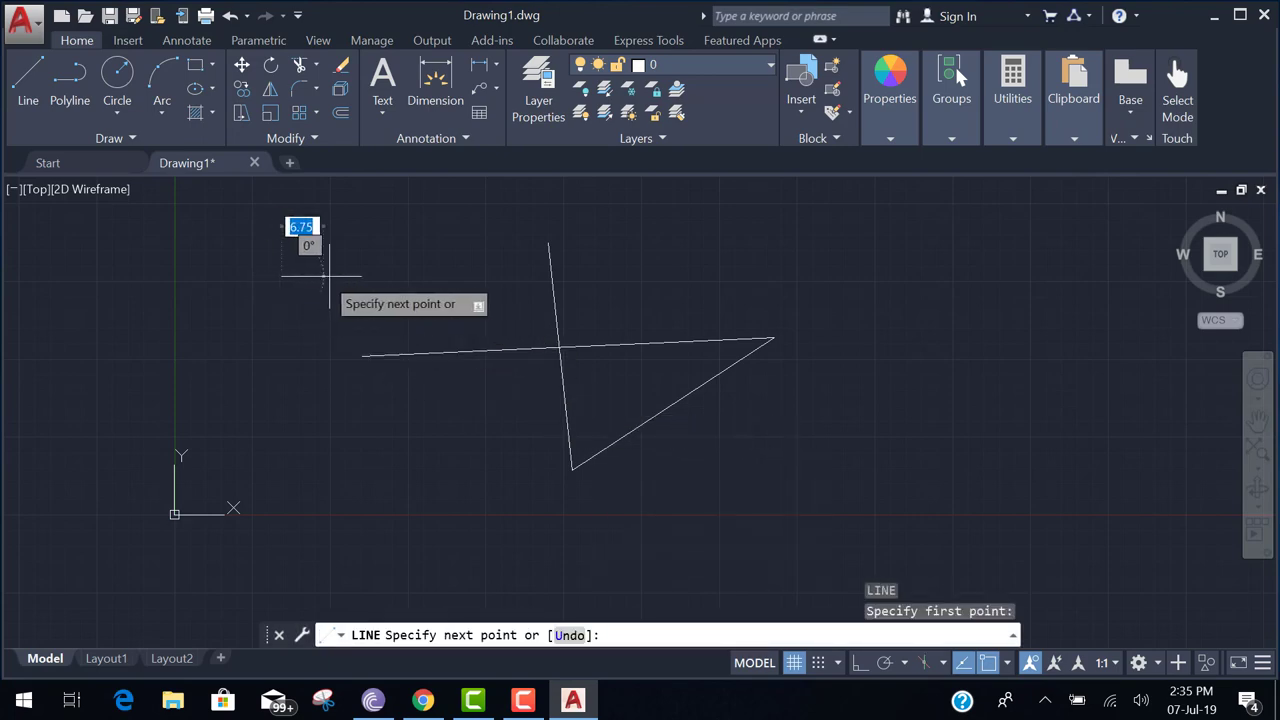
{"action": "type", "text": "0."}
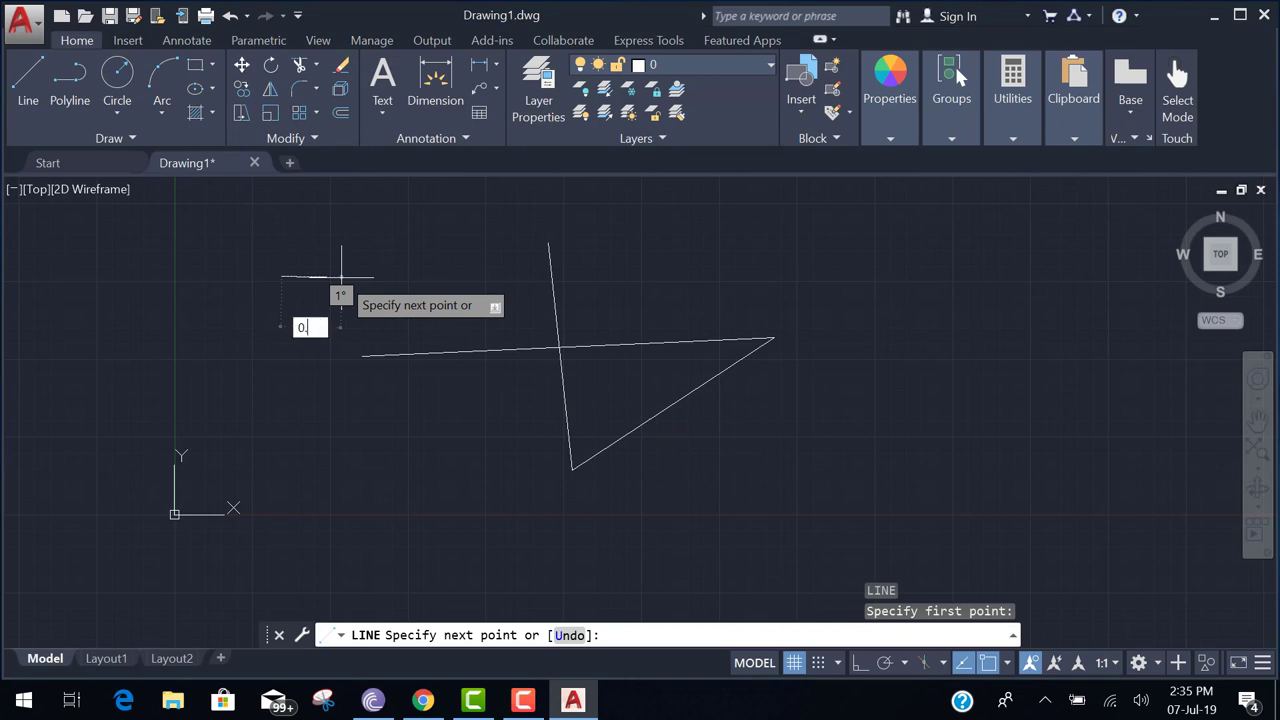
{"action": "type", "text": "1"}
{"action": "key", "text": "Return"}
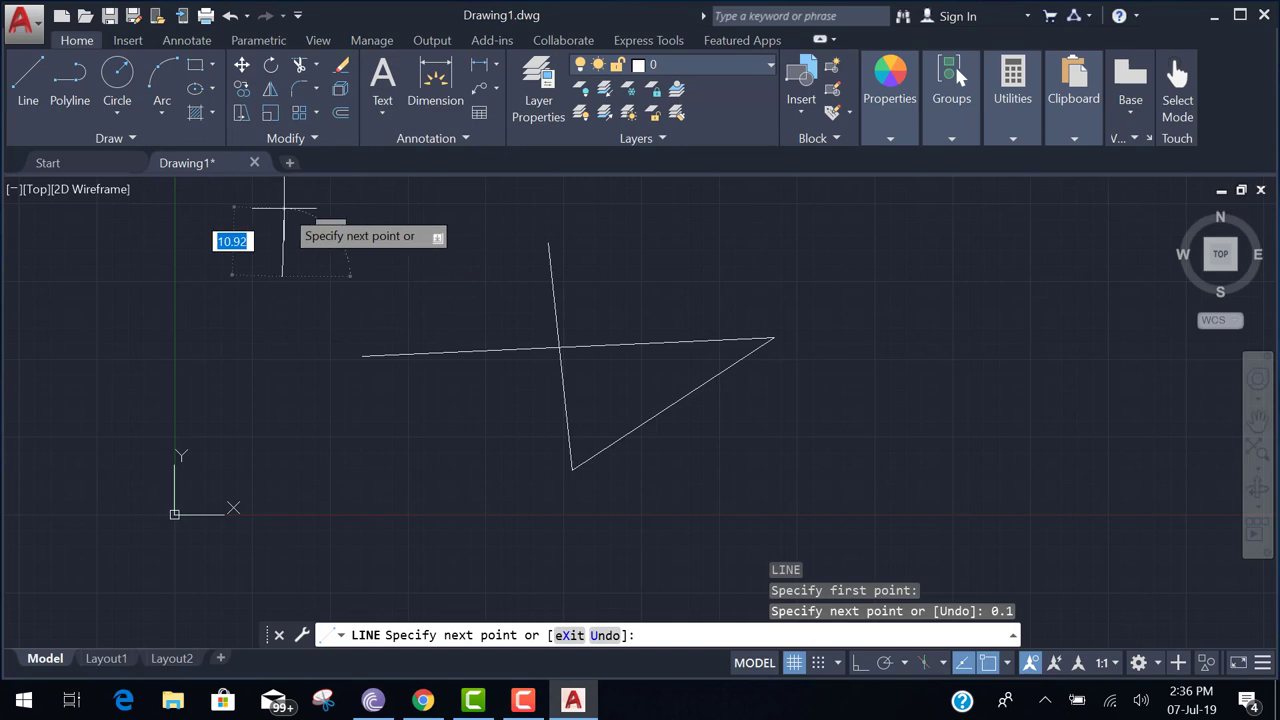
{"action": "type", "text": "0.1"}
{"action": "key", "text": "Return"}
{"action": "key", "text": "Return"}
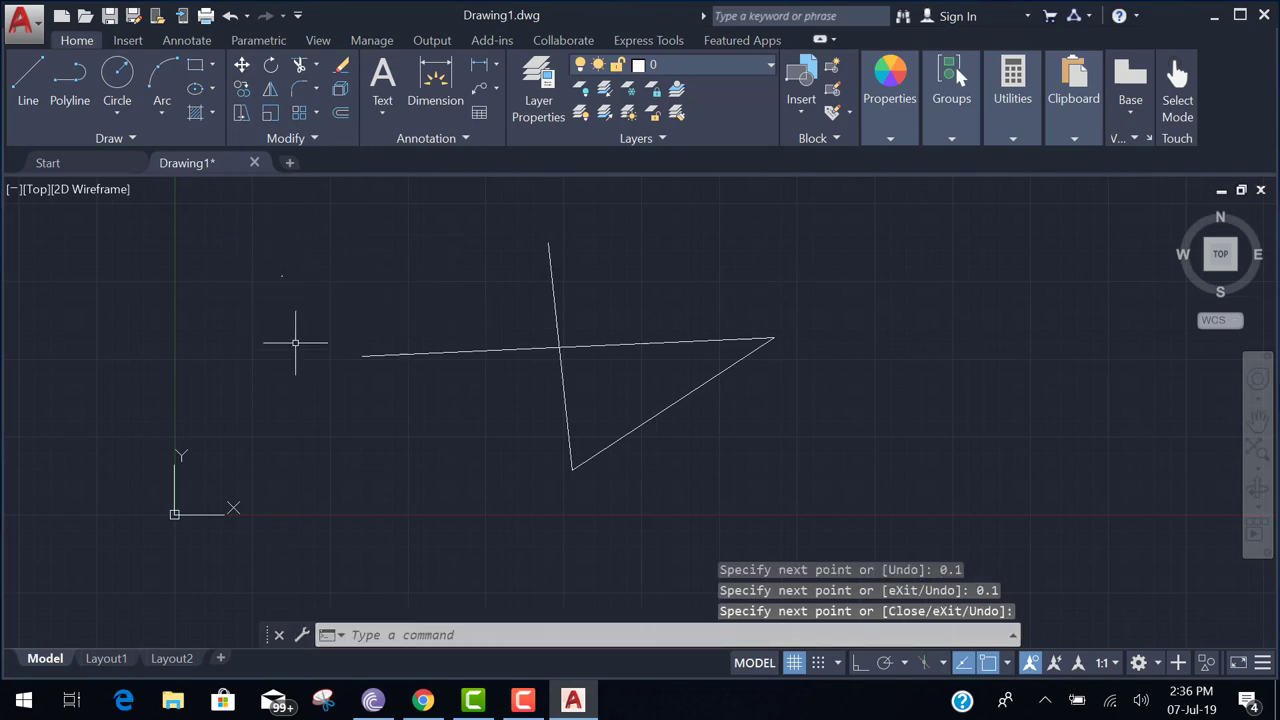
Zoom and pan in to inspect the tiny L-shaped corner
{"action": "scroll", "coordinate": [270, 262], "scroll_direction": "up", "scroll_amount": 10}
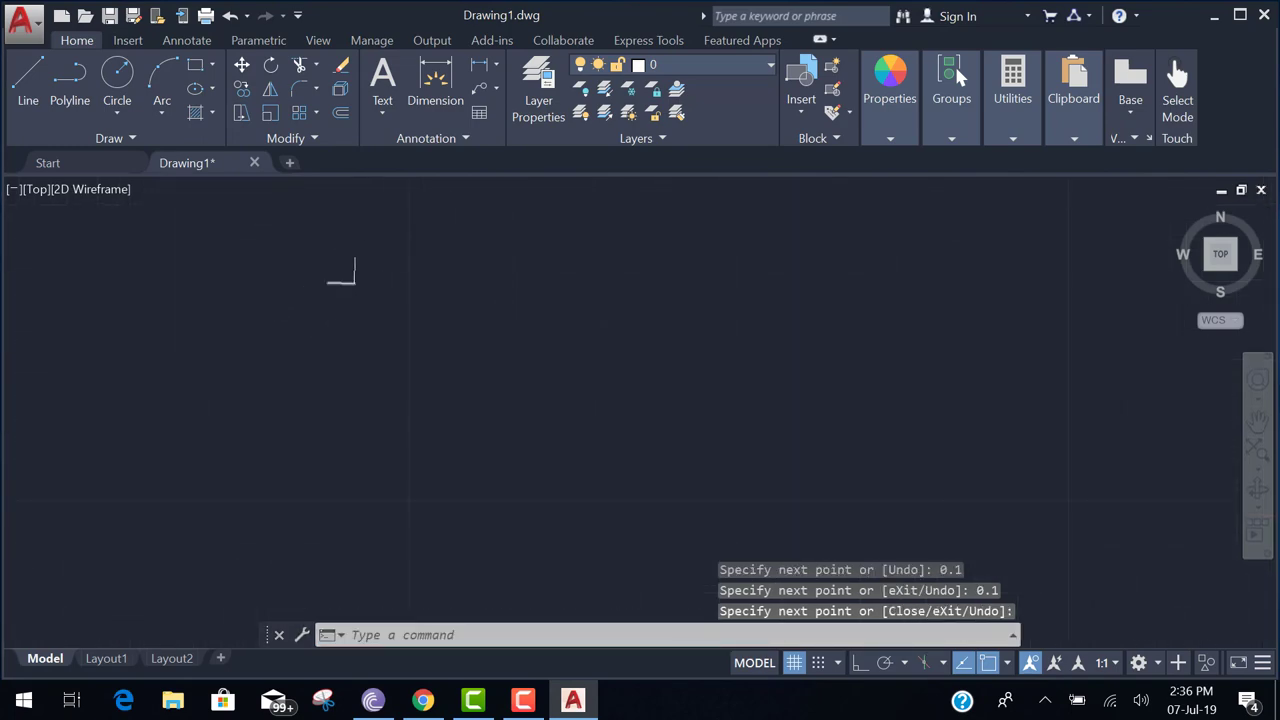
{"action": "scroll", "coordinate": [420, 358], "scroll_direction": "down", "scroll_amount": 10}
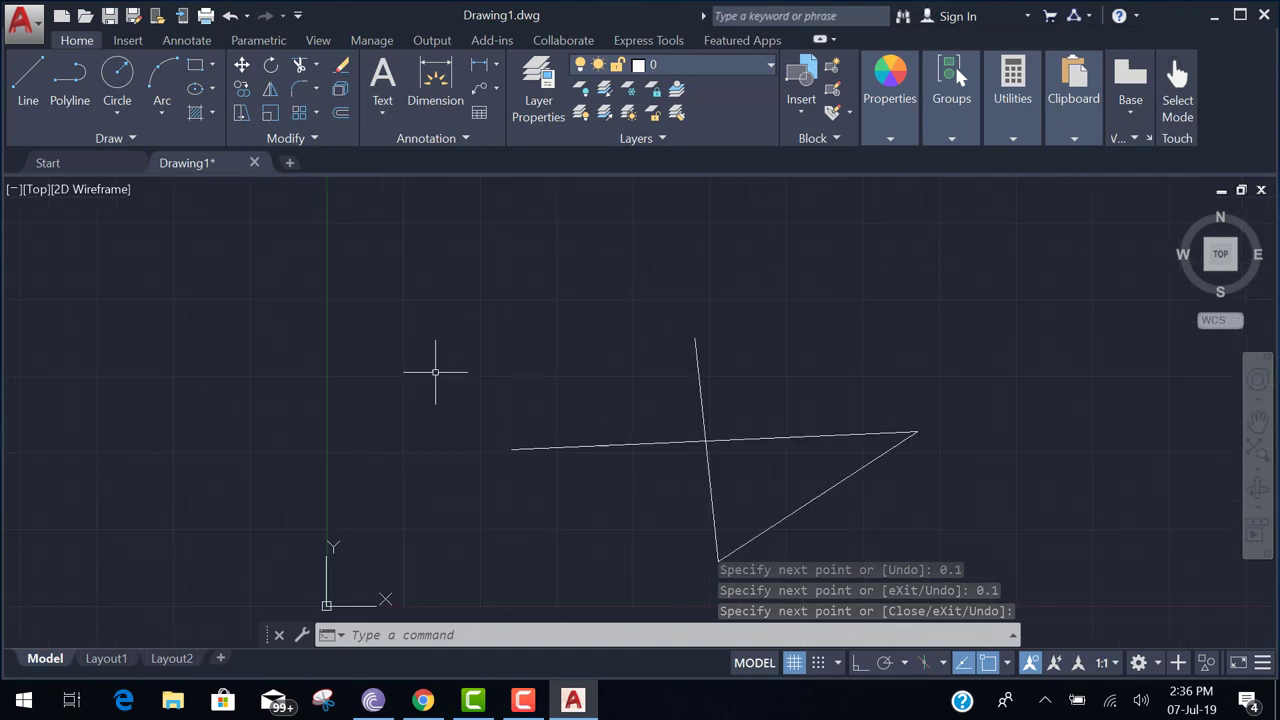
{"action": "middle_click_drag", "start_coordinate": [520, 395], "coordinate": [417, 360]}
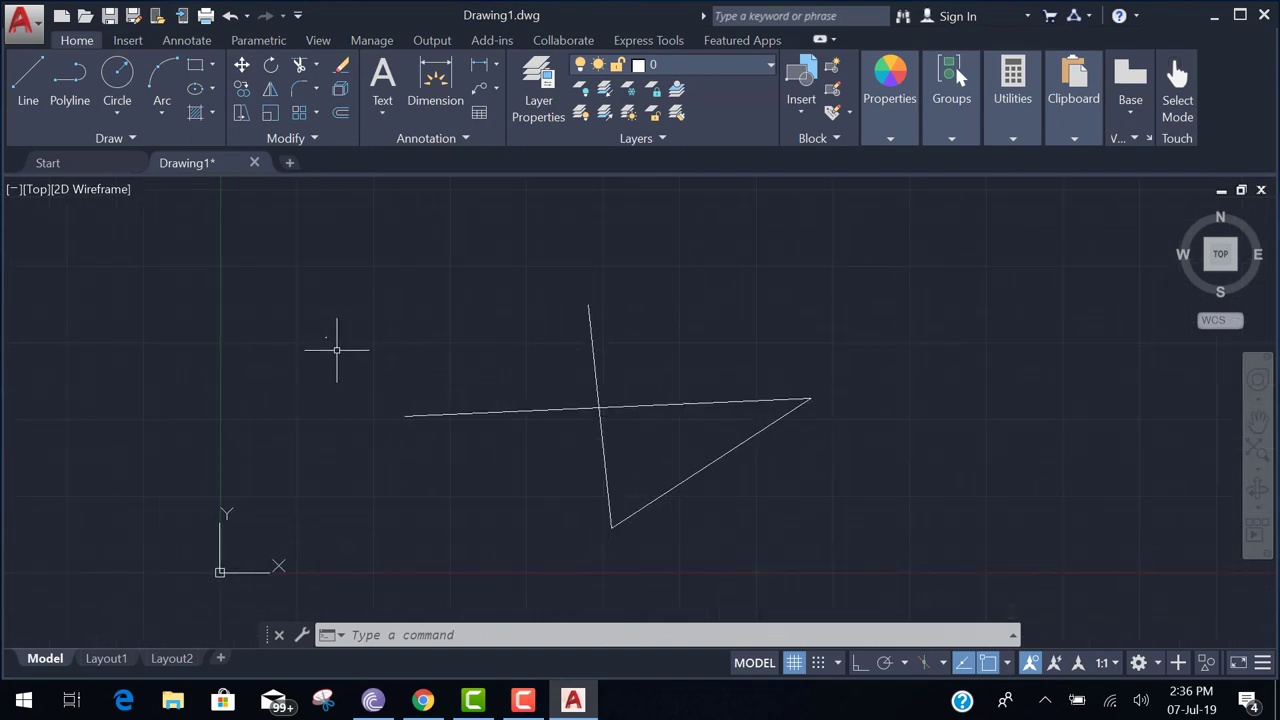
{"action": "scroll", "coordinate": [328, 340], "scroll_direction": "up", "scroll_amount": 6}
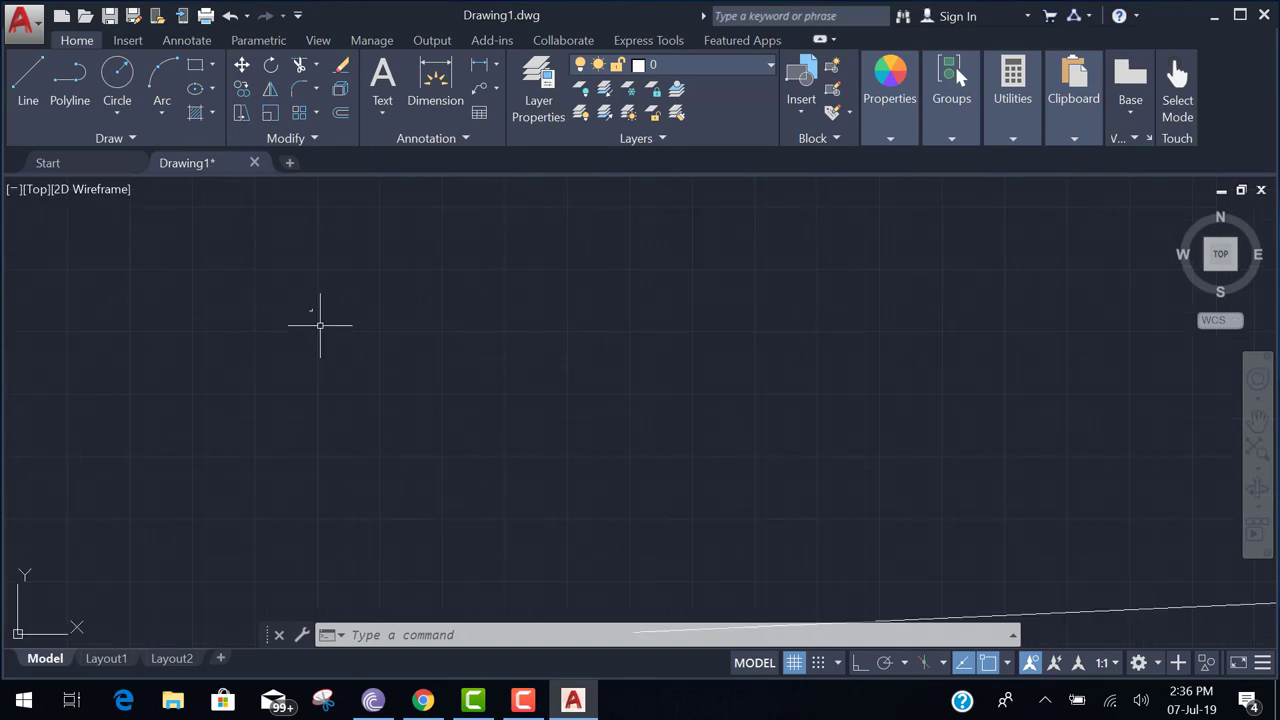
{"action": "scroll", "coordinate": [320, 325], "scroll_direction": "up", "scroll_amount": 3}
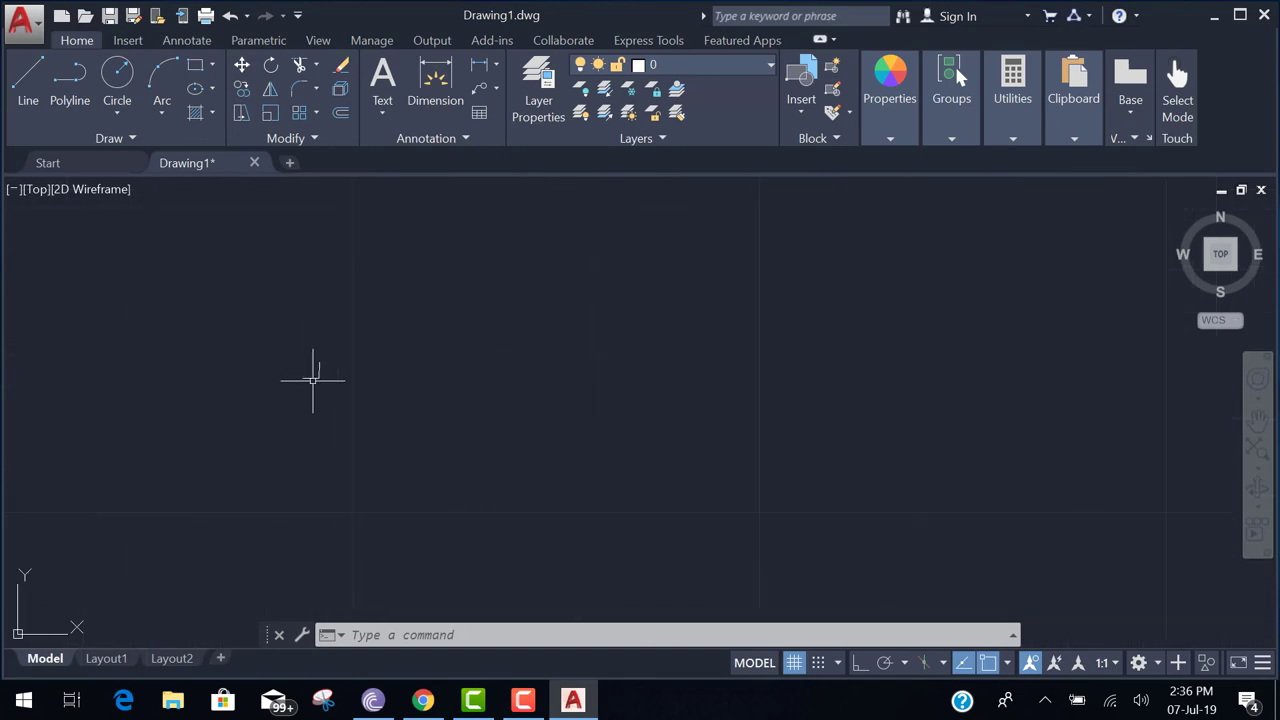
{"action": "scroll", "coordinate": [318, 366], "scroll_direction": "up", "scroll_amount": 2}
{"action": "middle_click_drag", "start_coordinate": [400, 358], "coordinate": [419, 462]}
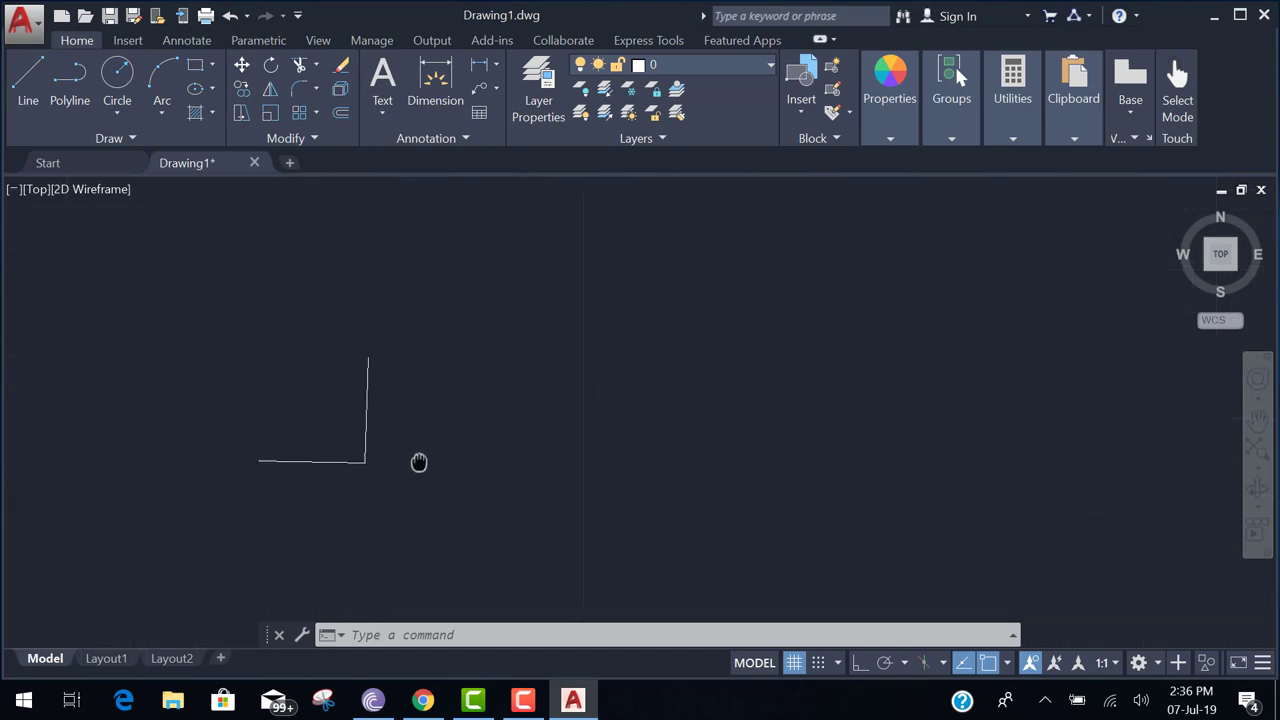
{"action": "scroll", "coordinate": [400, 471], "scroll_direction": "up", "scroll_amount": 5}
{"action": "scroll", "coordinate": [374, 472], "scroll_direction": "down", "scroll_amount": 5}
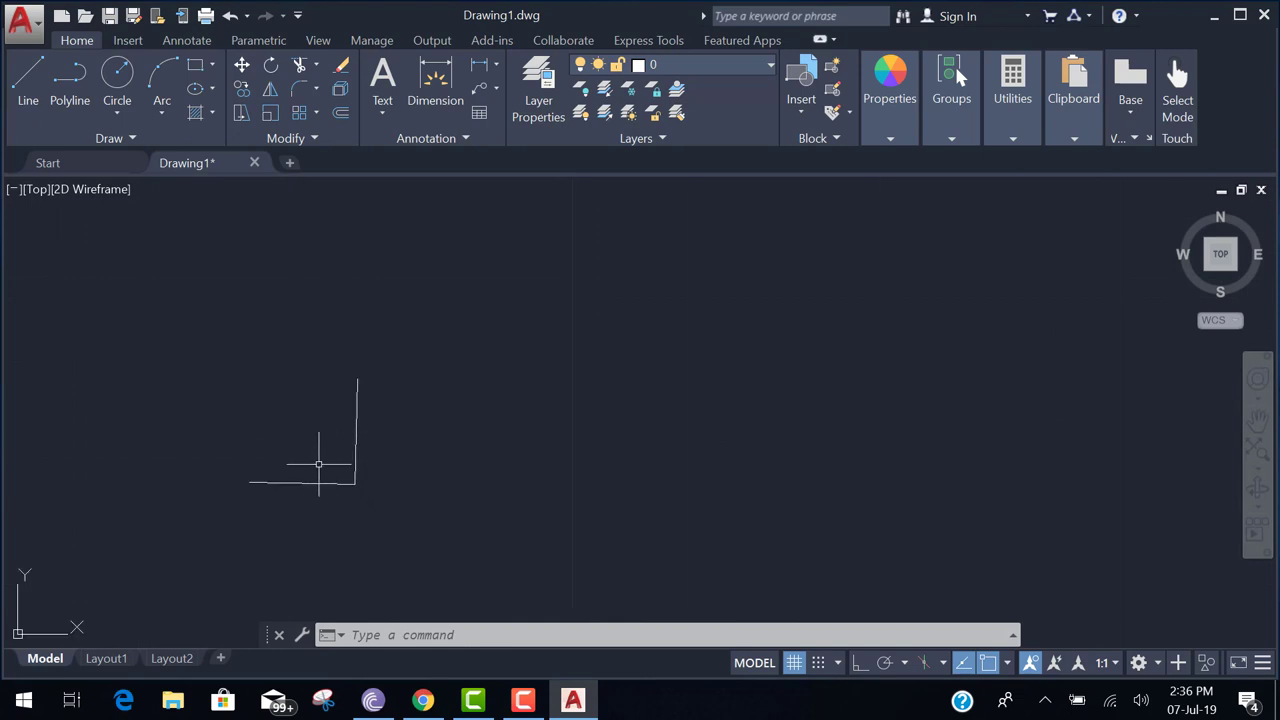
{"action": "scroll", "coordinate": [371, 463], "scroll_direction": "down", "scroll_amount": 5}
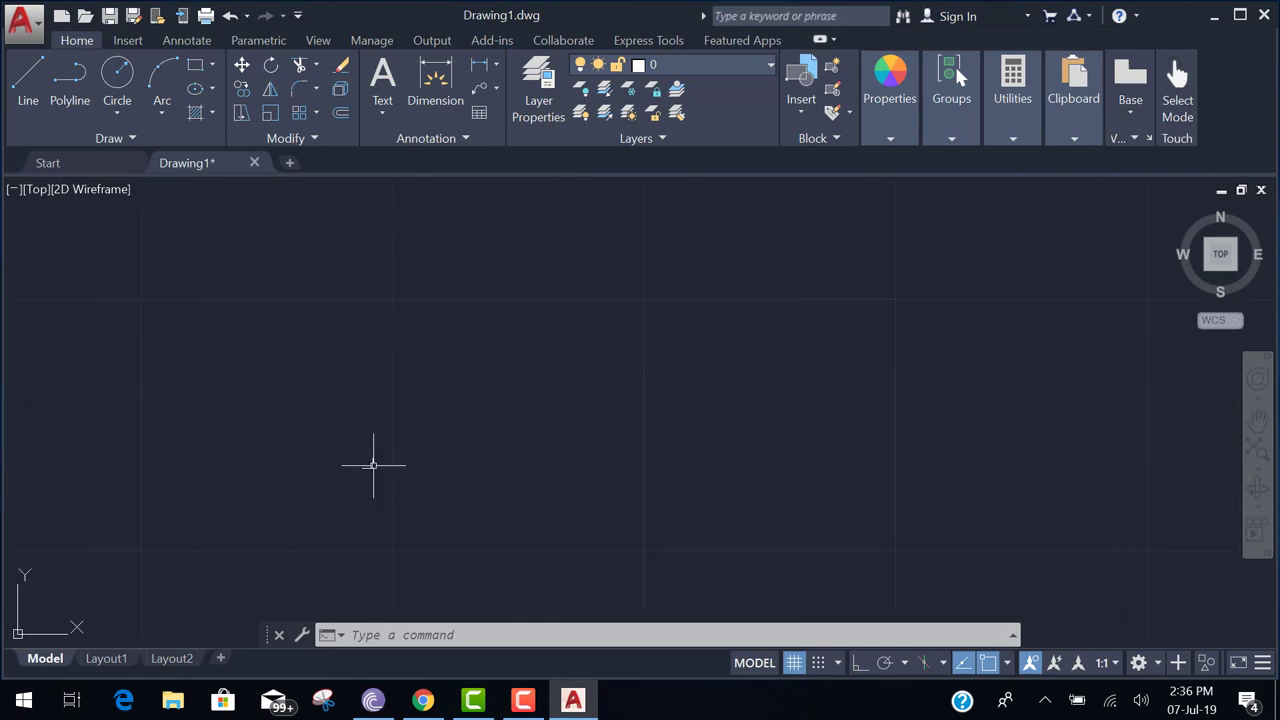
{"action": "scroll", "coordinate": [354, 394], "scroll_direction": "up", "scroll_amount": 5}
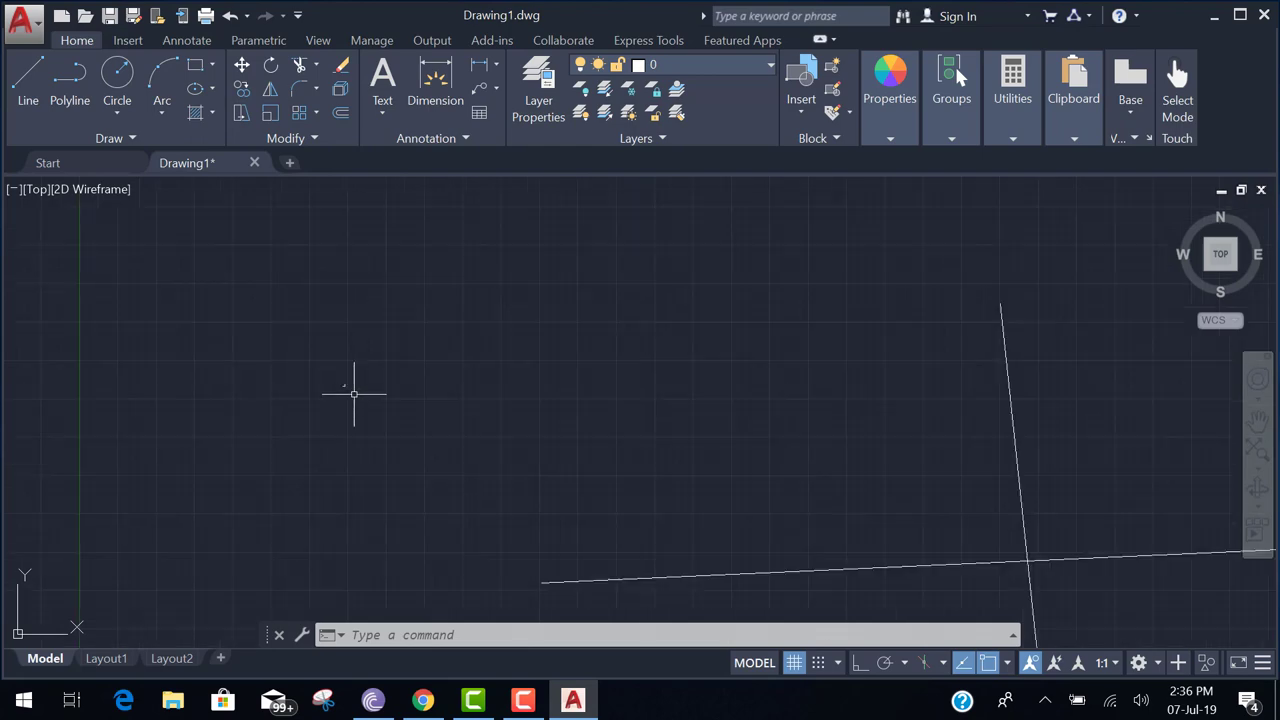
Set the drawing limits from lower-left corner 0,0 to upper-right corner 1,1
{"action": "type", "text": "LI"}
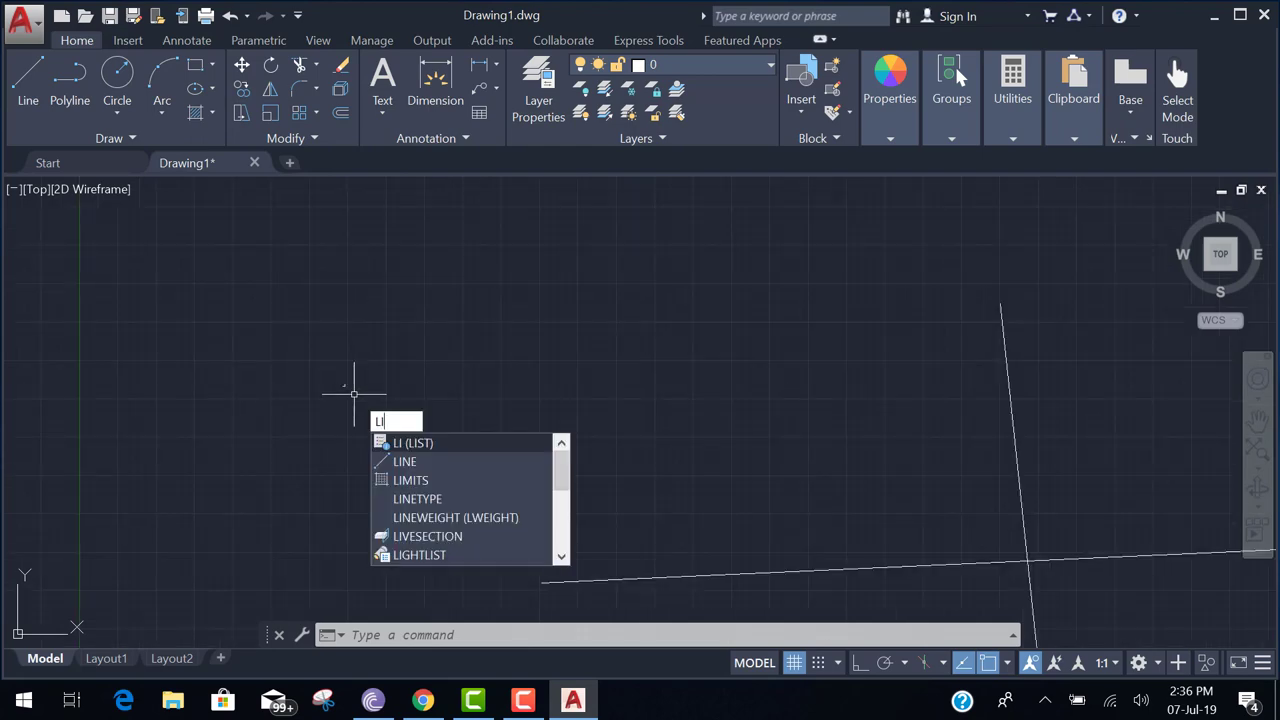
{"action": "key", "text": "Down"}
{"action": "key", "text": "Return"}
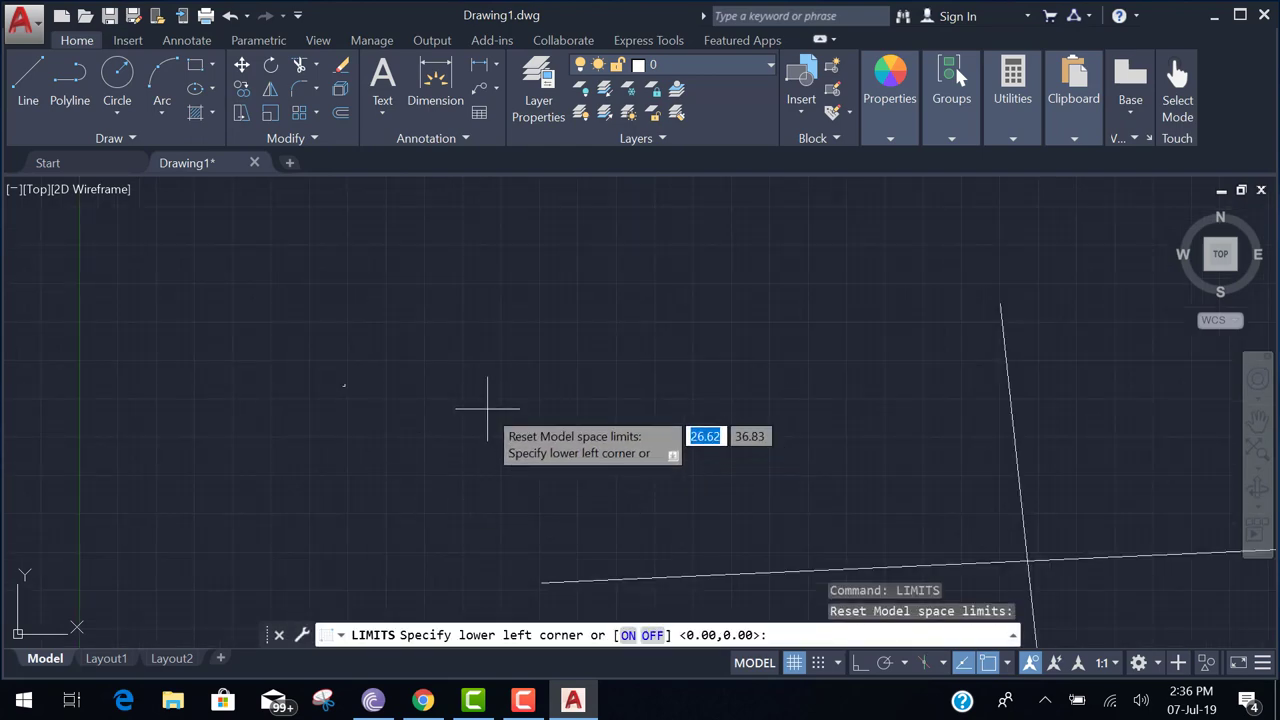
{"action": "type", "text": "0"}
{"action": "key", "text": "Tab"}
{"action": "type", "text": "0"}
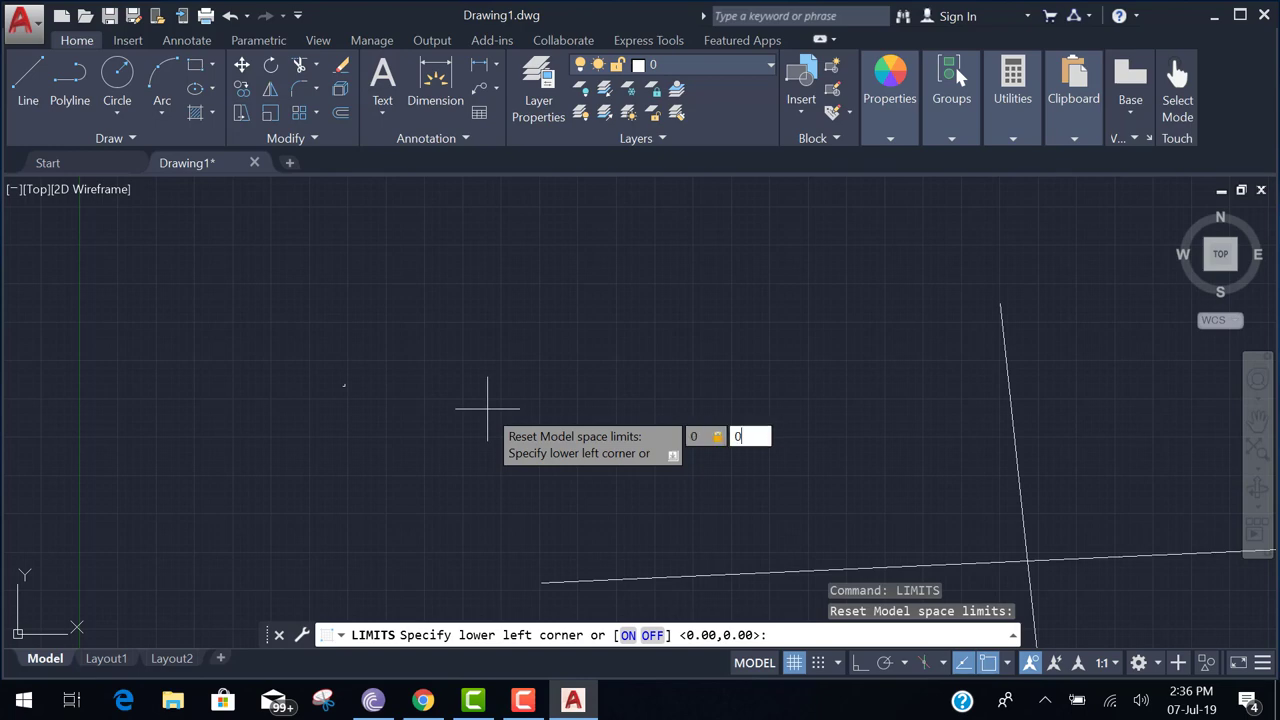
{"action": "key", "text": "Return"}
{"action": "type", "text": "1"}
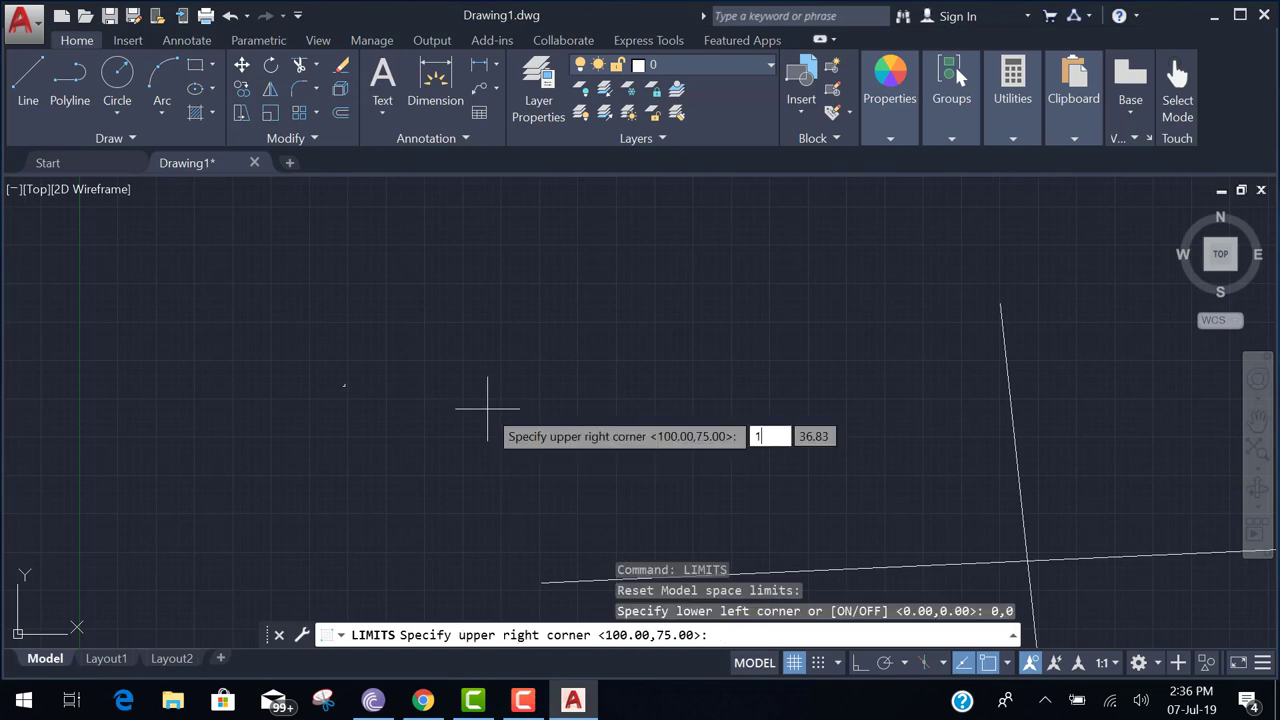
{"action": "key", "text": "Tab"}
{"action": "type", "text": "1"}
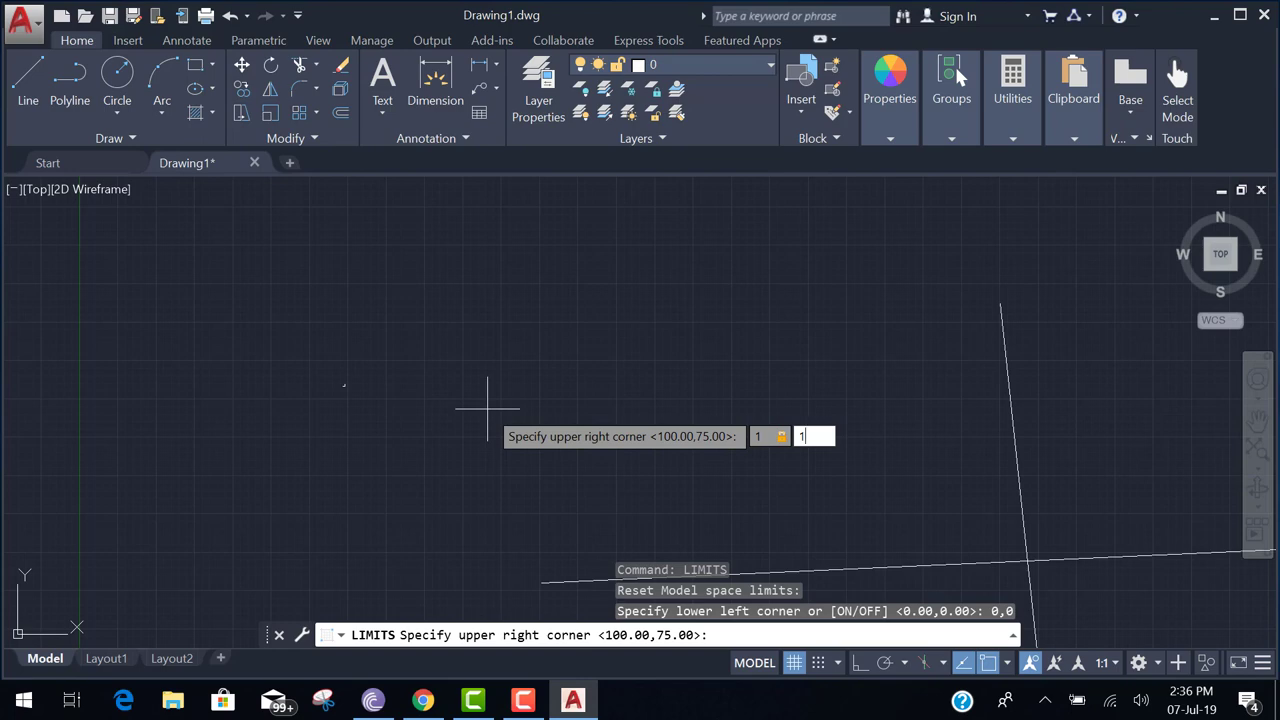
{"action": "key", "text": "Return"}
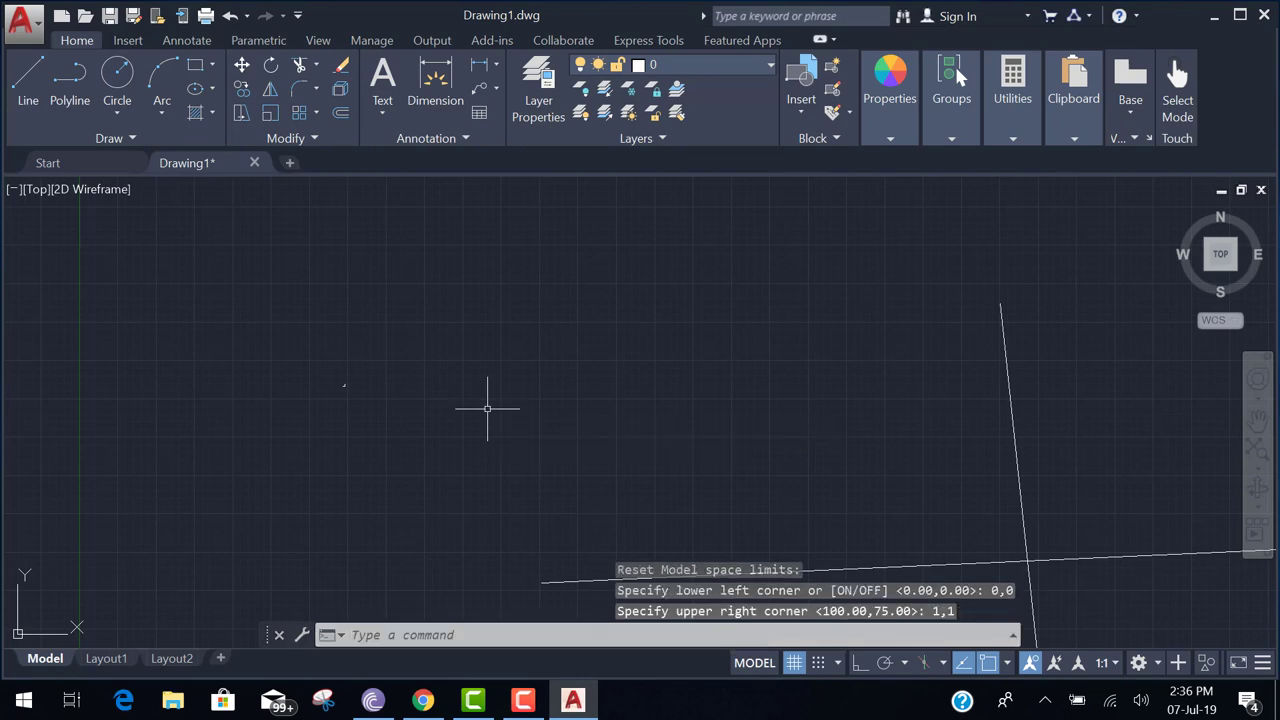
Zoom All to show the whole drawing, then start a new line with L
{"action": "type", "text": "z"}
{"action": "key", "text": "Return"}
{"action": "type", "text": "a"}
{"action": "key", "text": "Return"}
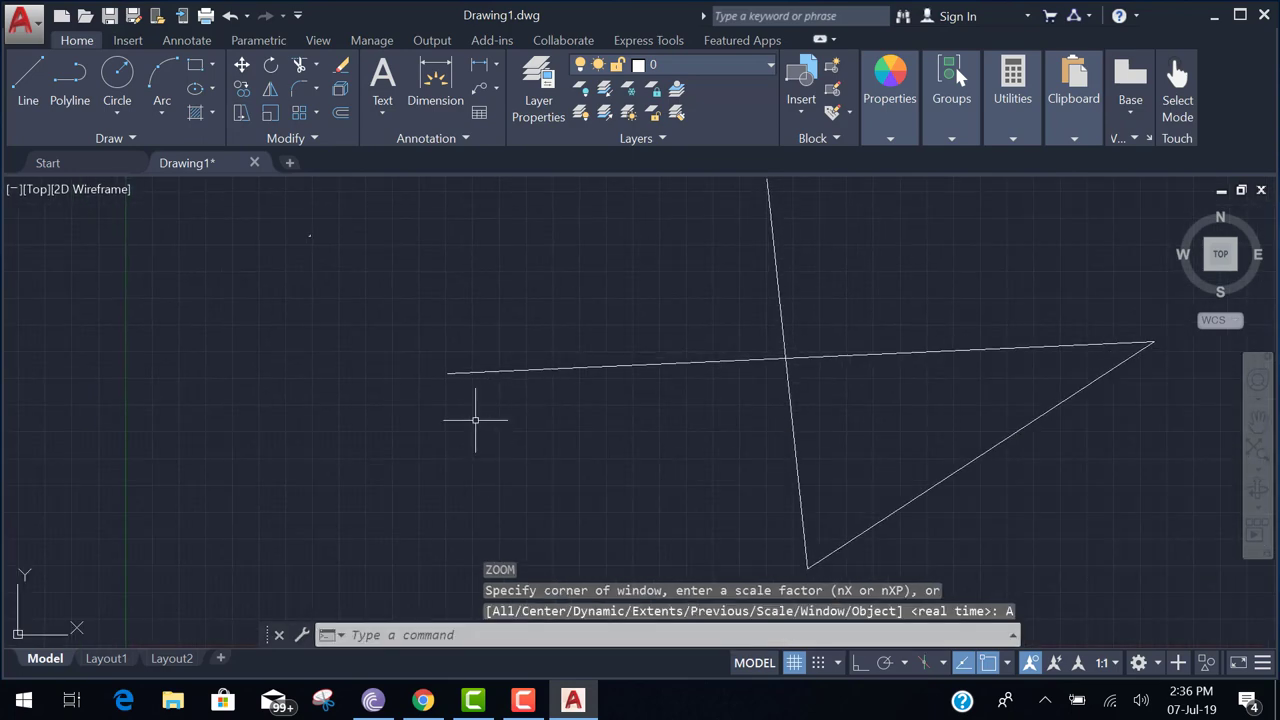
{"action": "type", "text": "l"}
{"action": "key", "text": "Return"}
Cancel the started line and erase all five lines with one window selection
{"action": "left_click", "coordinate": [312, 349]}
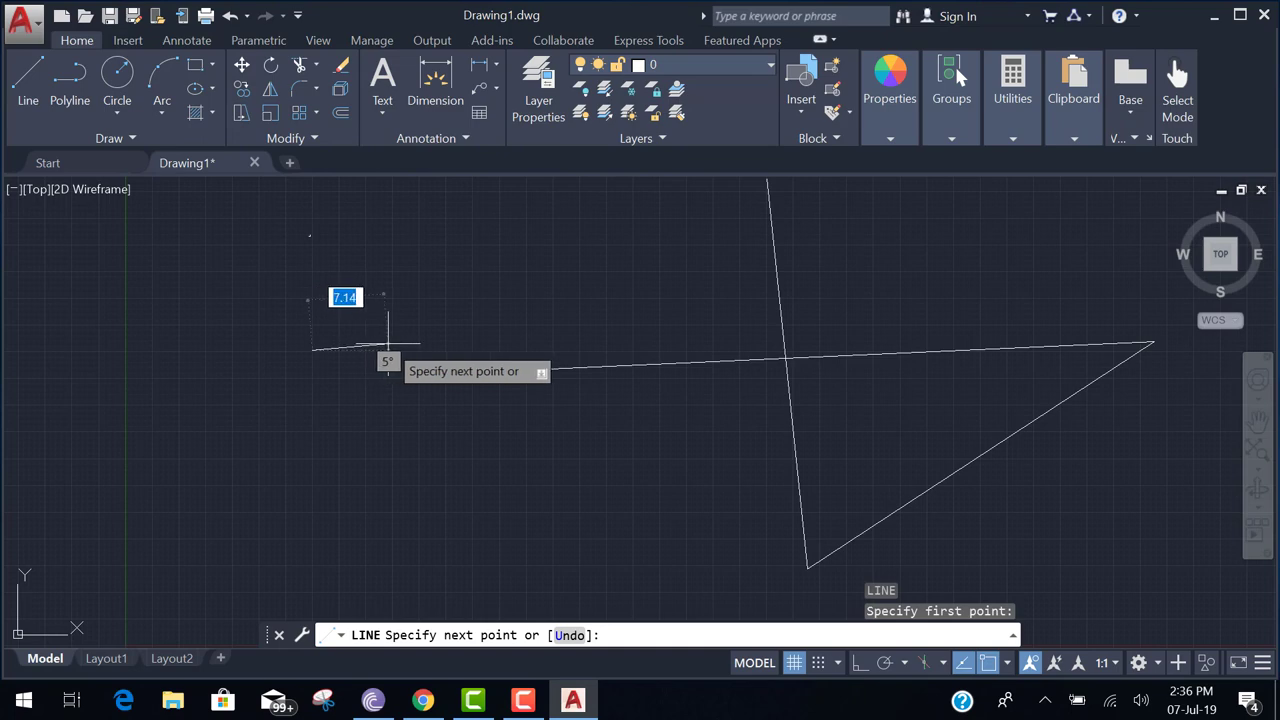
{"action": "key", "text": "Escape"}
{"action": "scroll", "coordinate": [512, 467], "scroll_direction": "down", "scroll_amount": 2}
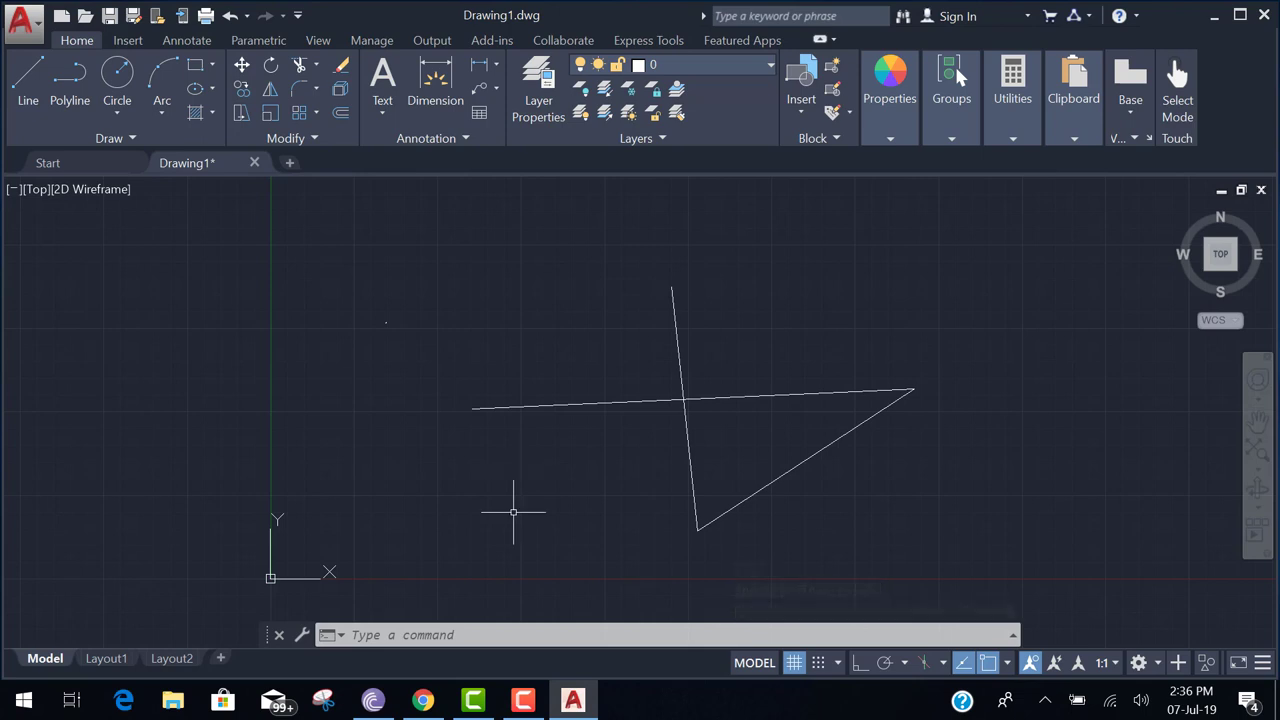
{"action": "type", "text": "era"}
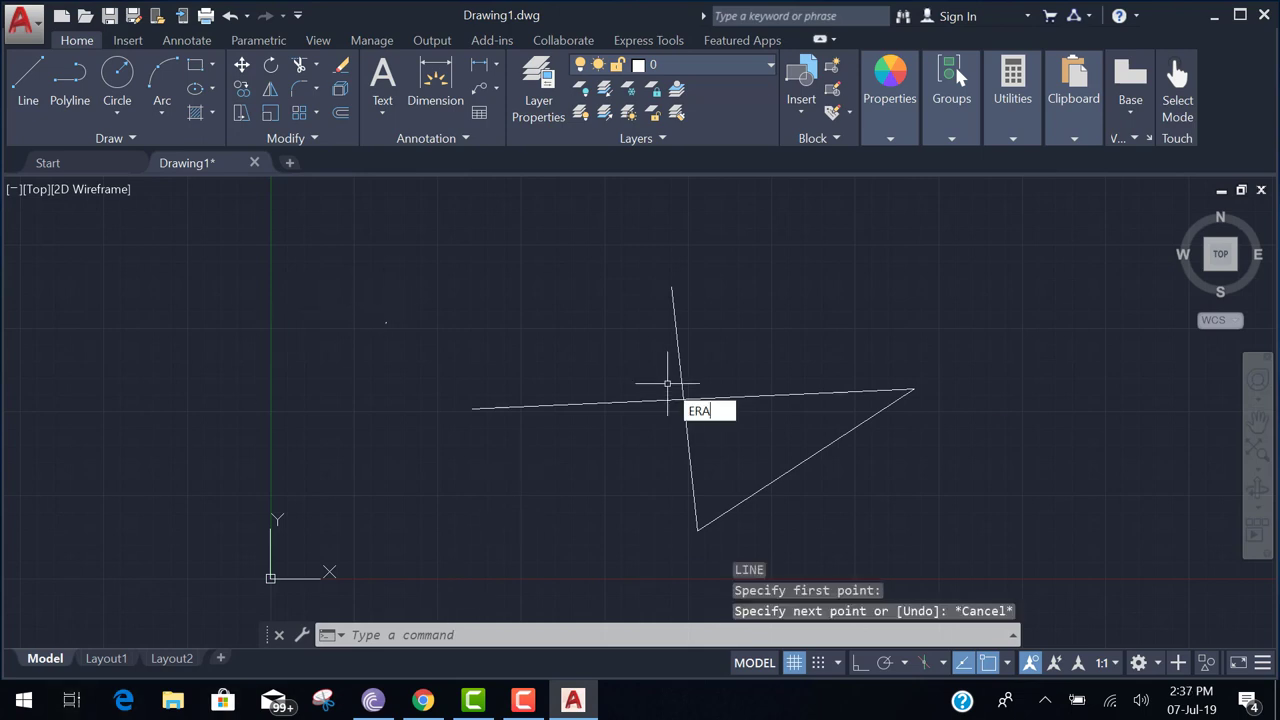
{"action": "key", "text": "Return"}
{"action": "left_click", "coordinate": [845, 531]}
{"action": "left_click", "coordinate": [324, 220]}
{"action": "key", "text": "Return"}
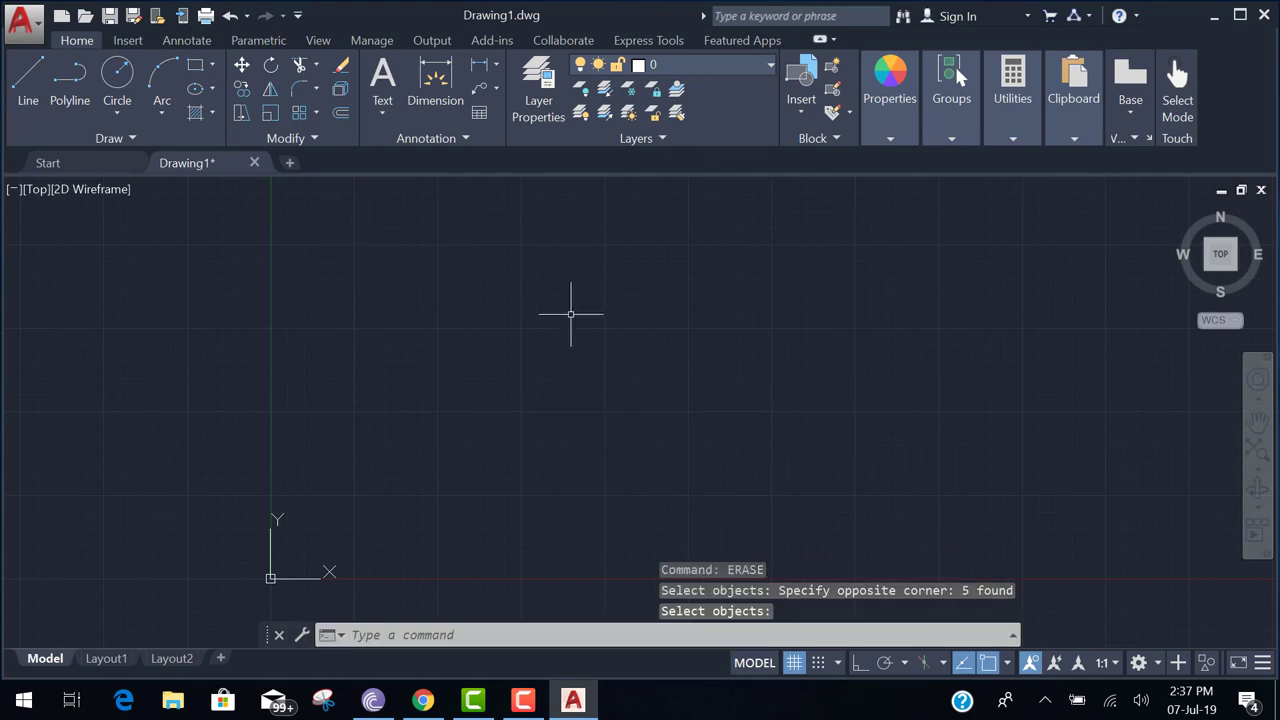
Re-enter limits 0,0 to 1,1, zoom All, and pan to reposition the origin
{"action": "type", "text": "limits"}
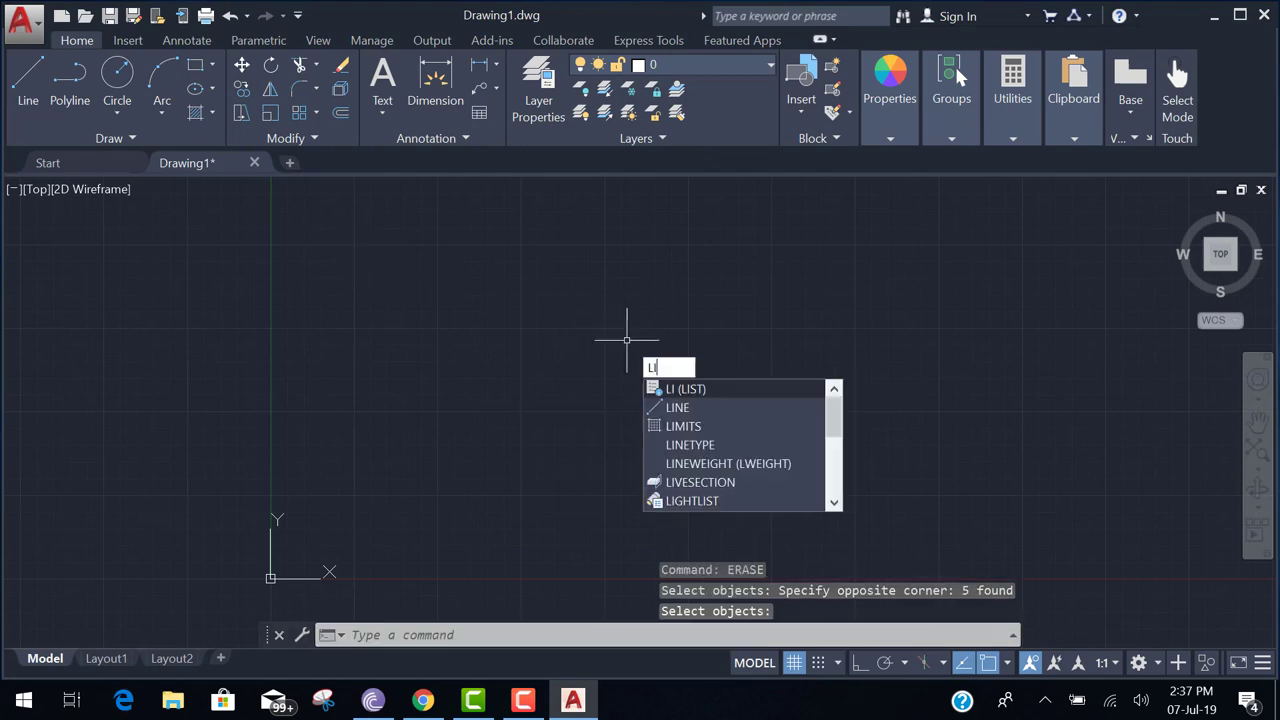
{"action": "key", "text": "Return"}
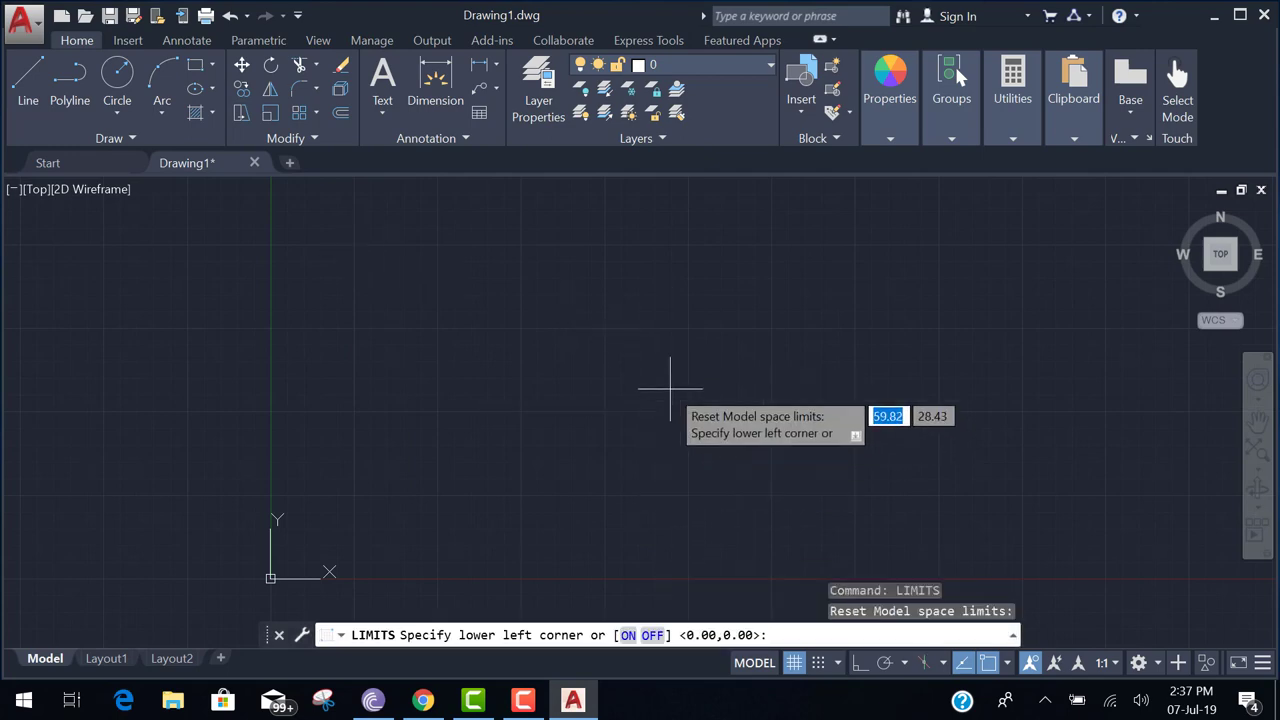
{"action": "type", "text": "0,0"}
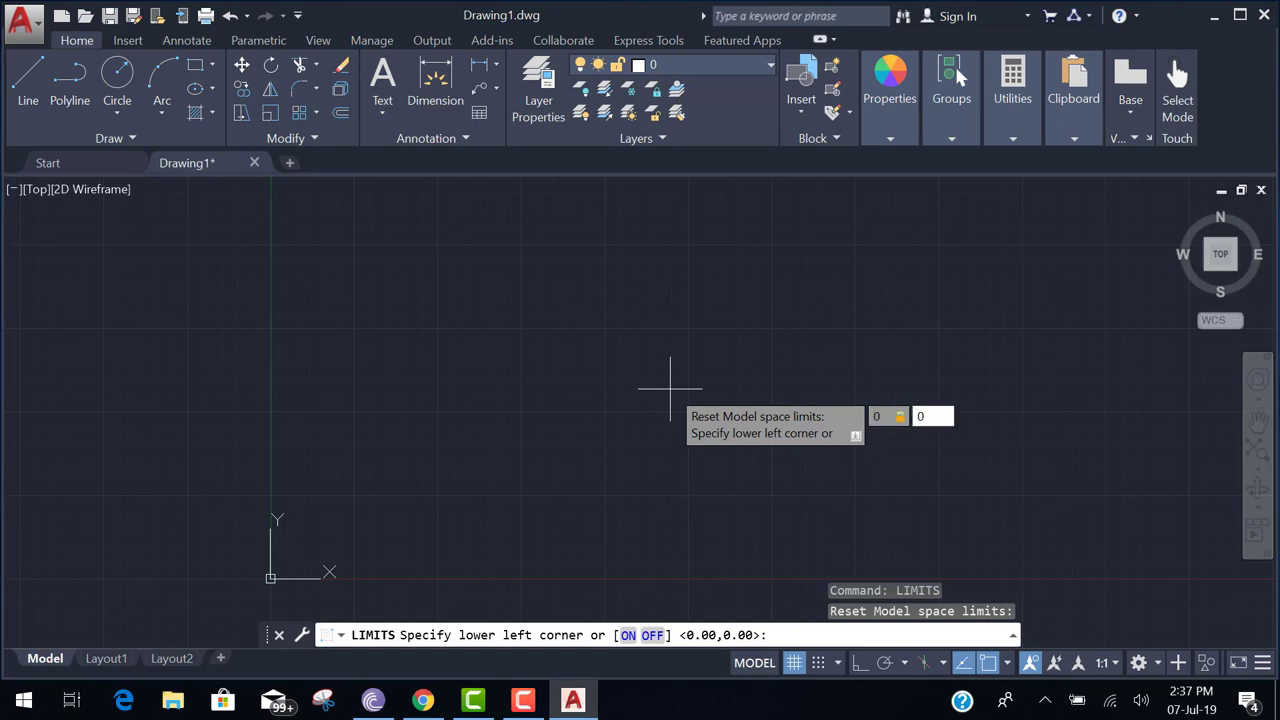
{"action": "key", "text": "Return"}
{"action": "type", "text": "1,1"}
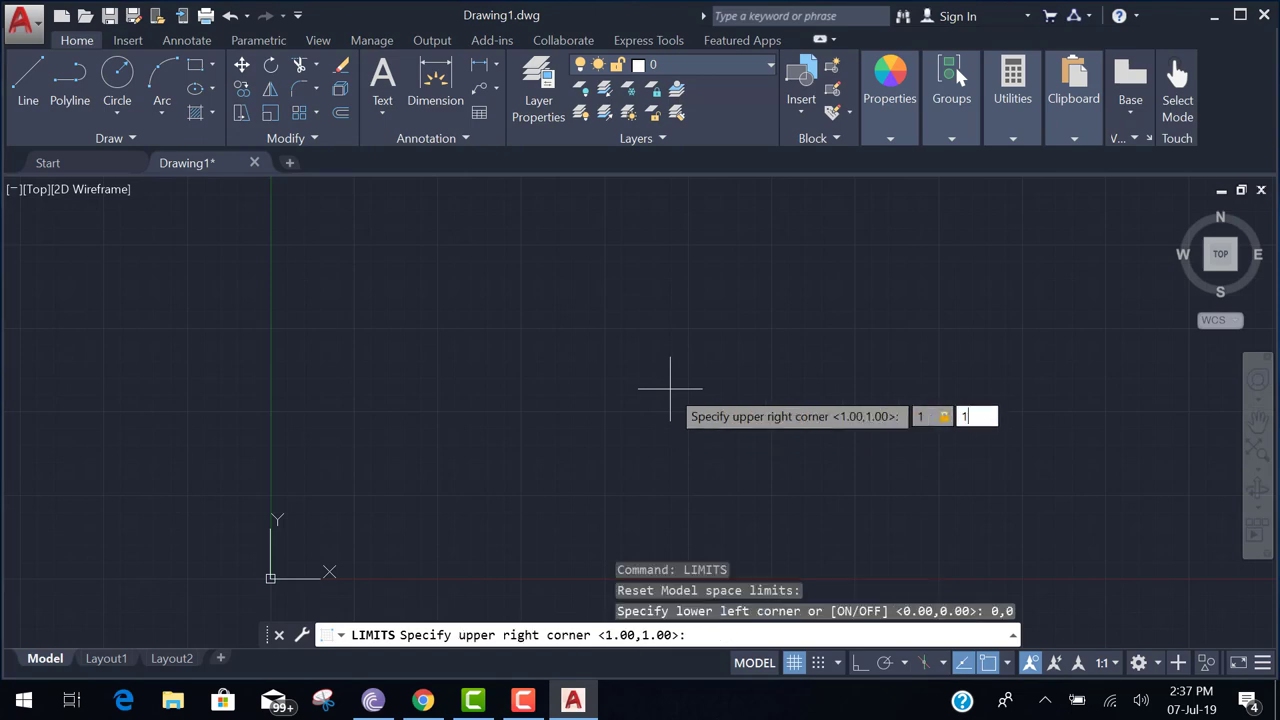
{"action": "key", "text": "Return"}
{"action": "type", "text": "z"}
{"action": "key", "text": "Return"}
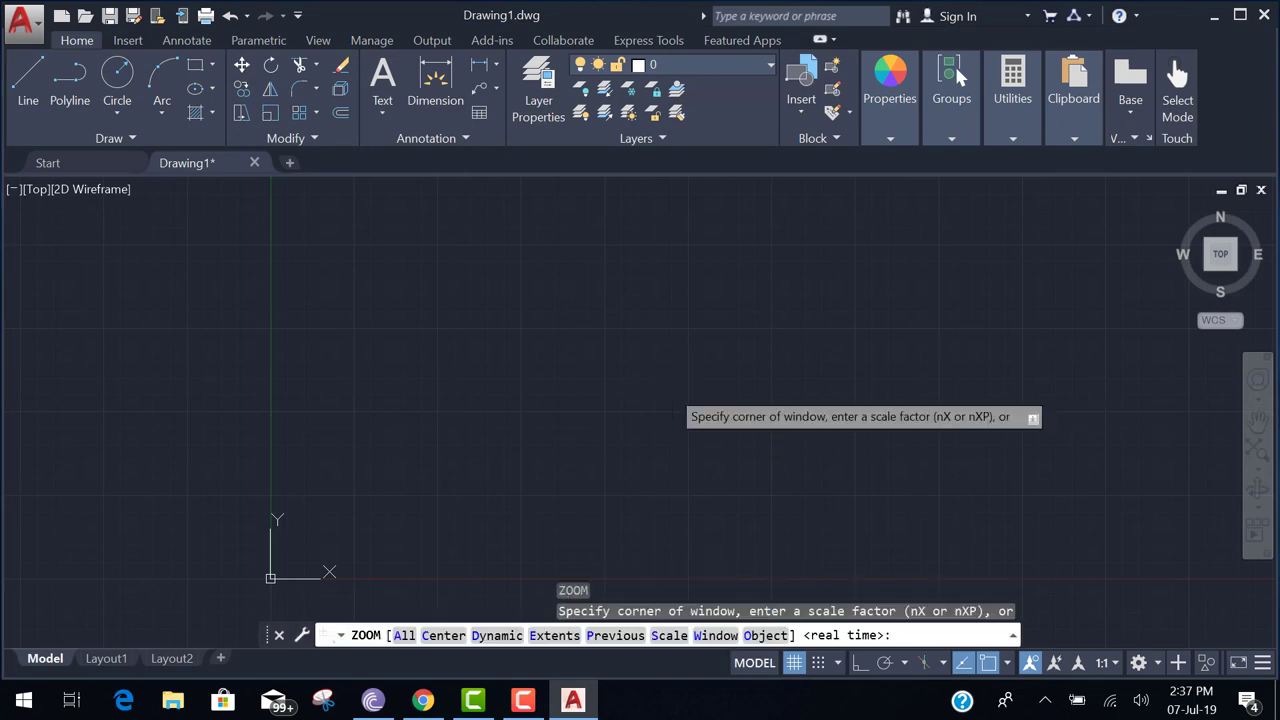
{"action": "type", "text": "a"}
{"action": "key", "text": "Return"}
{"action": "middle_click_drag", "start_coordinate": [650, 385], "coordinate": [391, 260]}
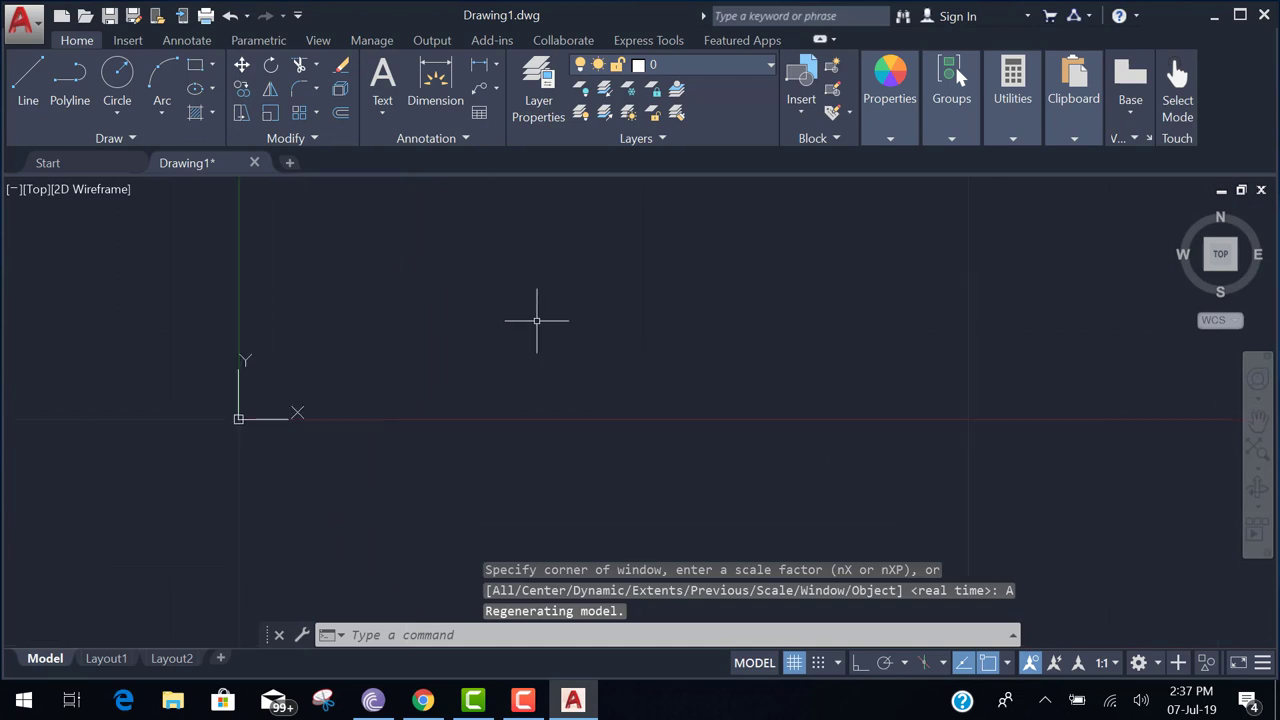
{"action": "middle_click_drag", "start_coordinate": [543, 320], "coordinate": [440, 440]}
Draw a single 0.1-unit line from a picked point, then zoom in on it
{"action": "type", "text": "L"}
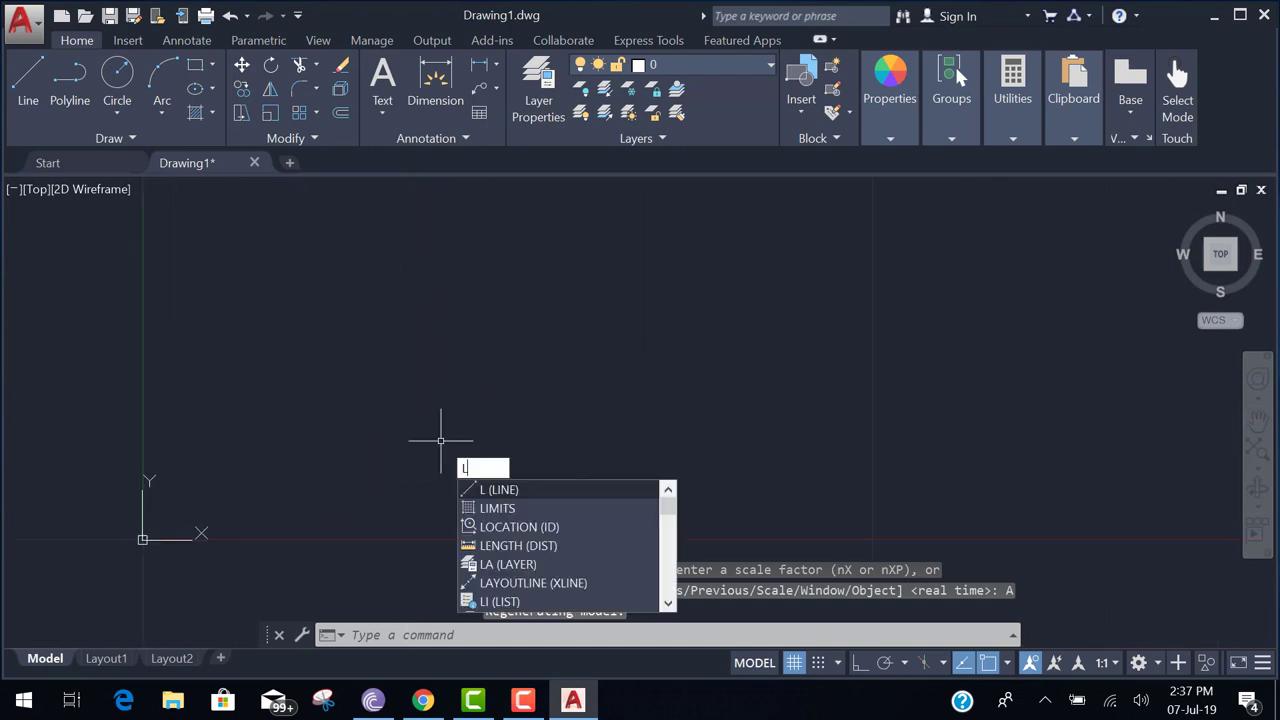
{"action": "key", "text": "Return"}
{"action": "left_click", "coordinate": [404, 338]}
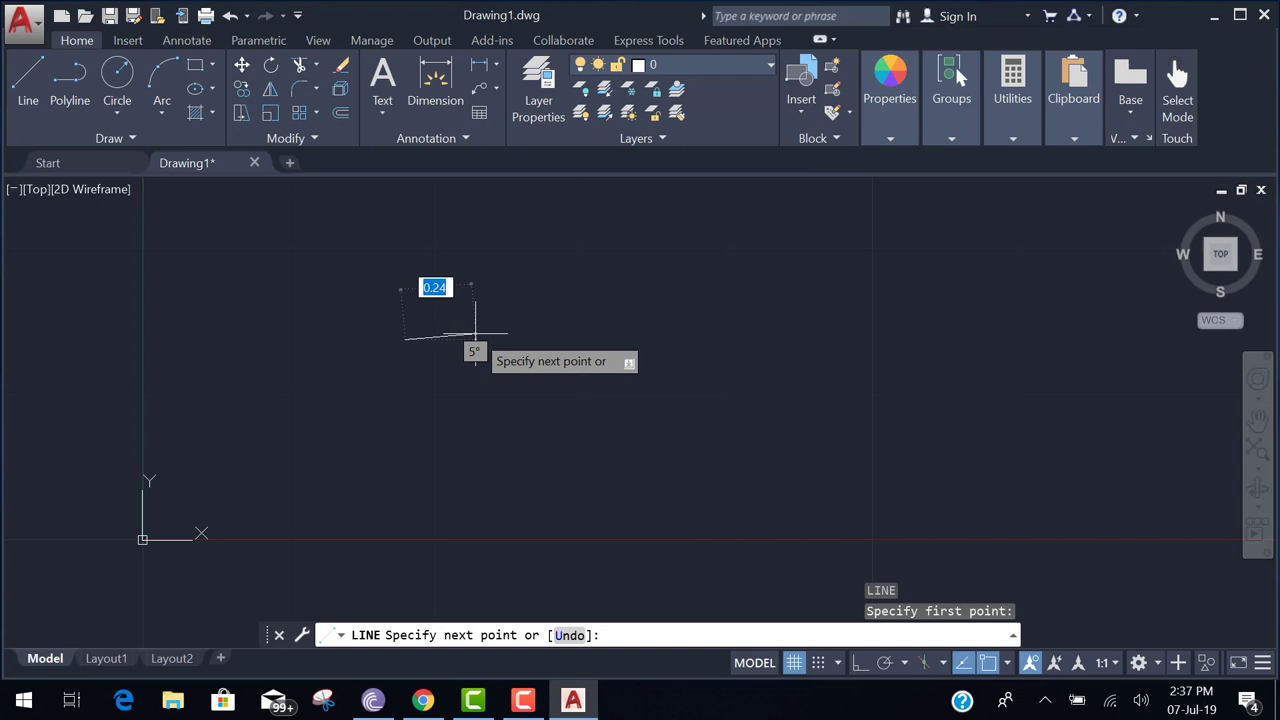
{"action": "type", "text": "0.1"}
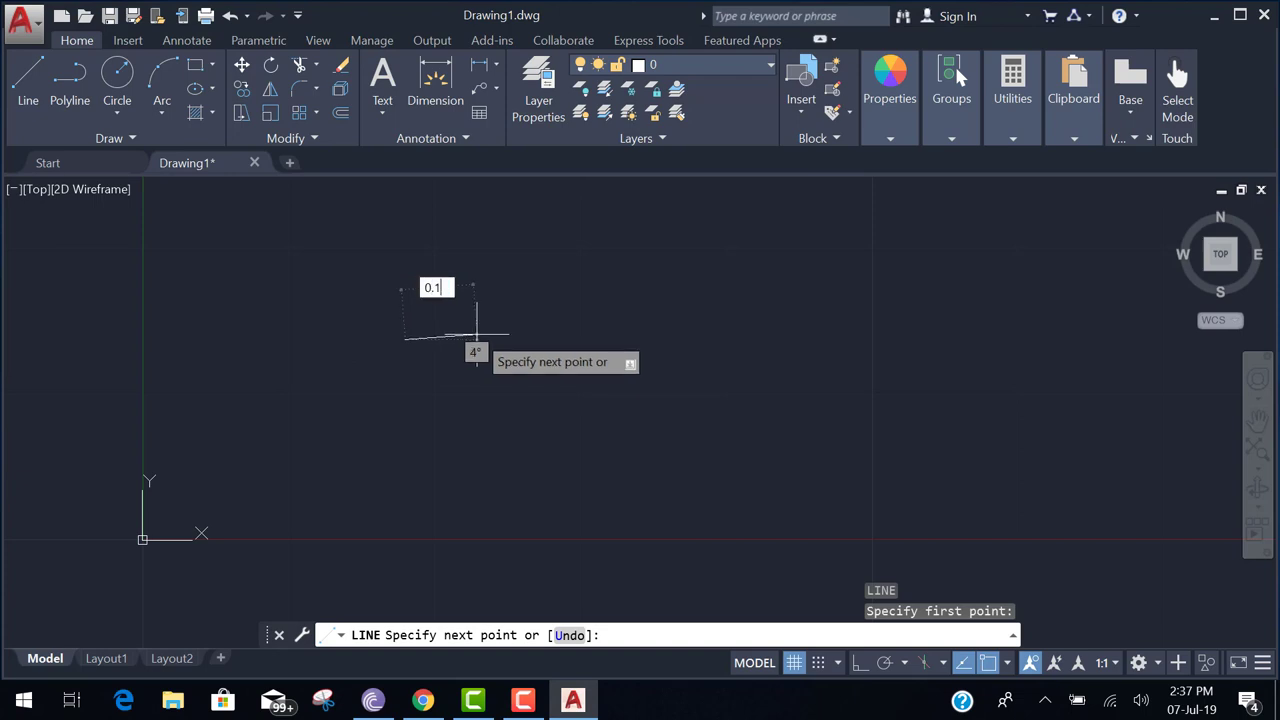
{"action": "key", "text": "Return"}
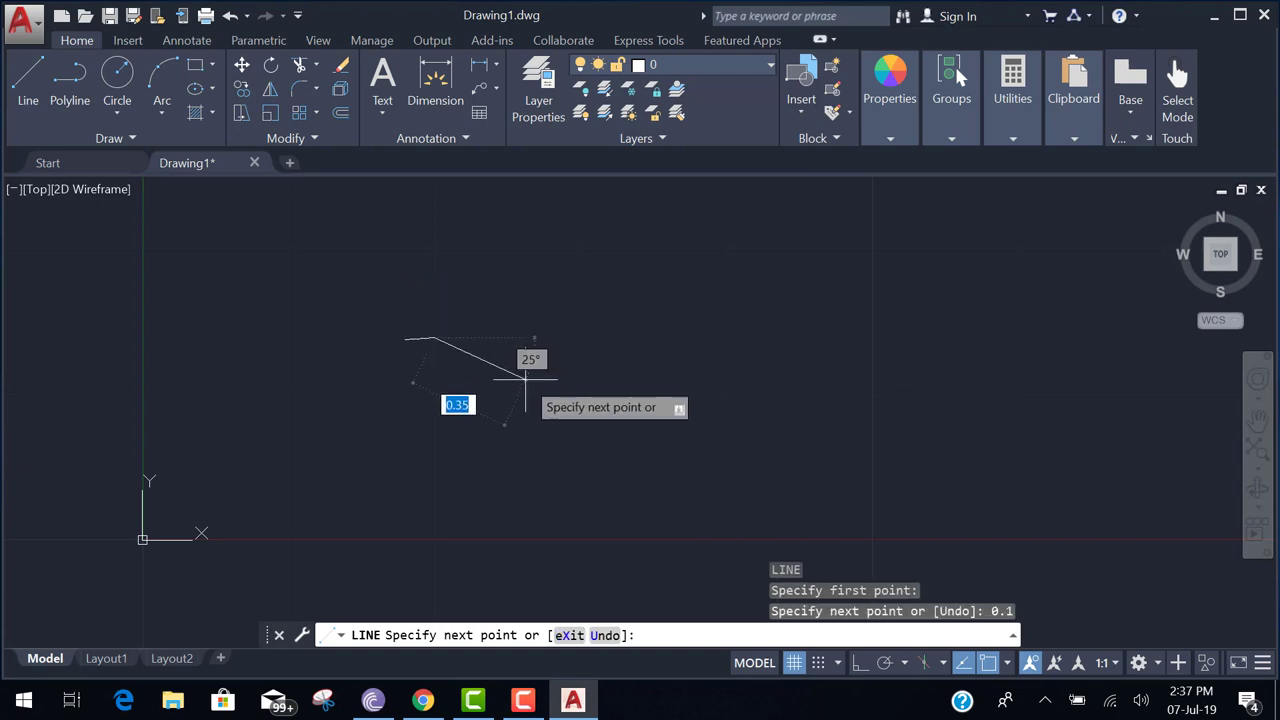
{"action": "key", "text": "Return"}
{"action": "scroll", "coordinate": [437, 358], "scroll_direction": "up", "scroll_amount": 2}
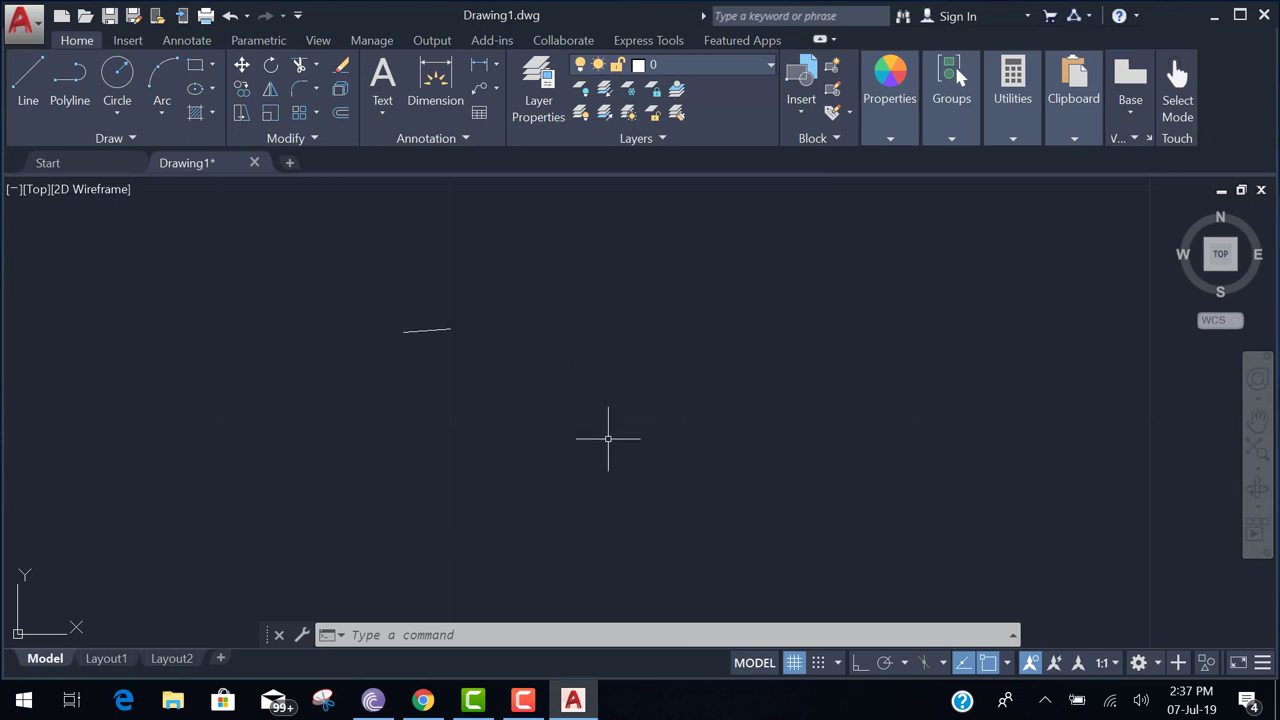
Erase the short 0.1 test line using a window selection
{"action": "type", "text": "erase"}
{"action": "key", "text": "Return"}
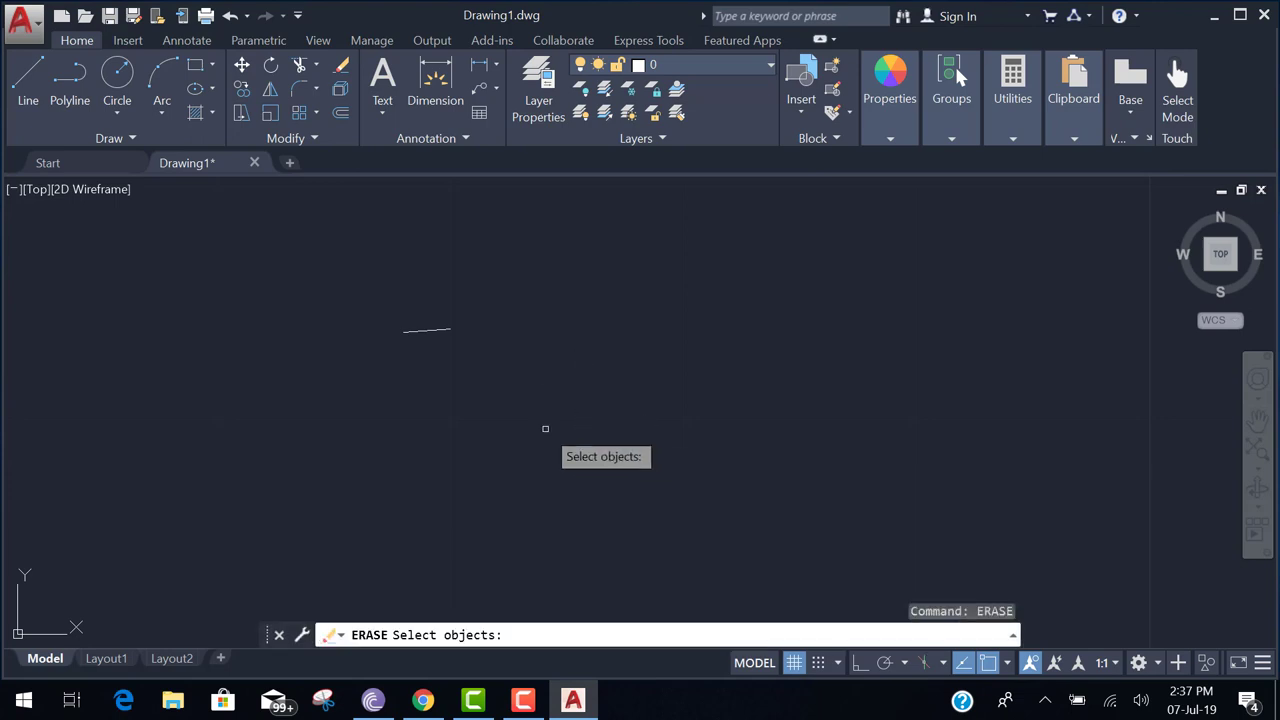
{"action": "left_click", "coordinate": [545, 428]}
{"action": "left_click", "coordinate": [410, 320]}
{"action": "key", "text": "Return"}
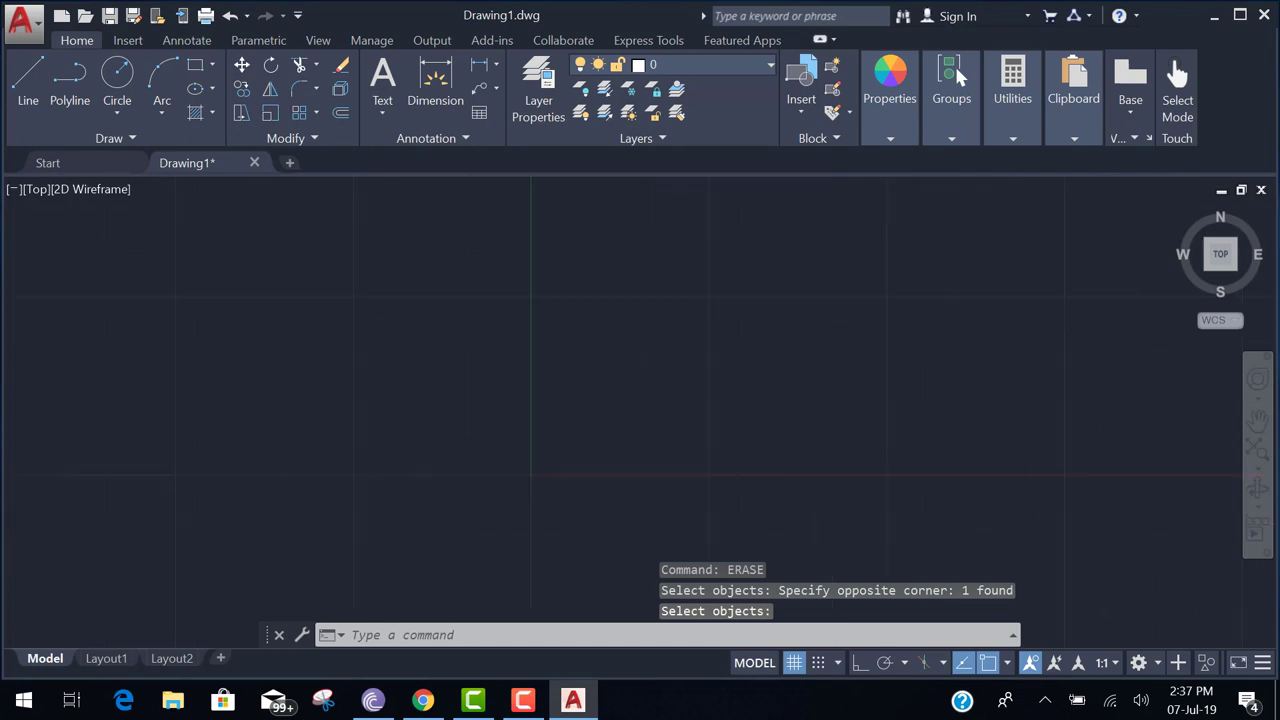
{"action": "scroll", "coordinate": [543, 294], "scroll_direction": "down", "scroll_amount": 2}
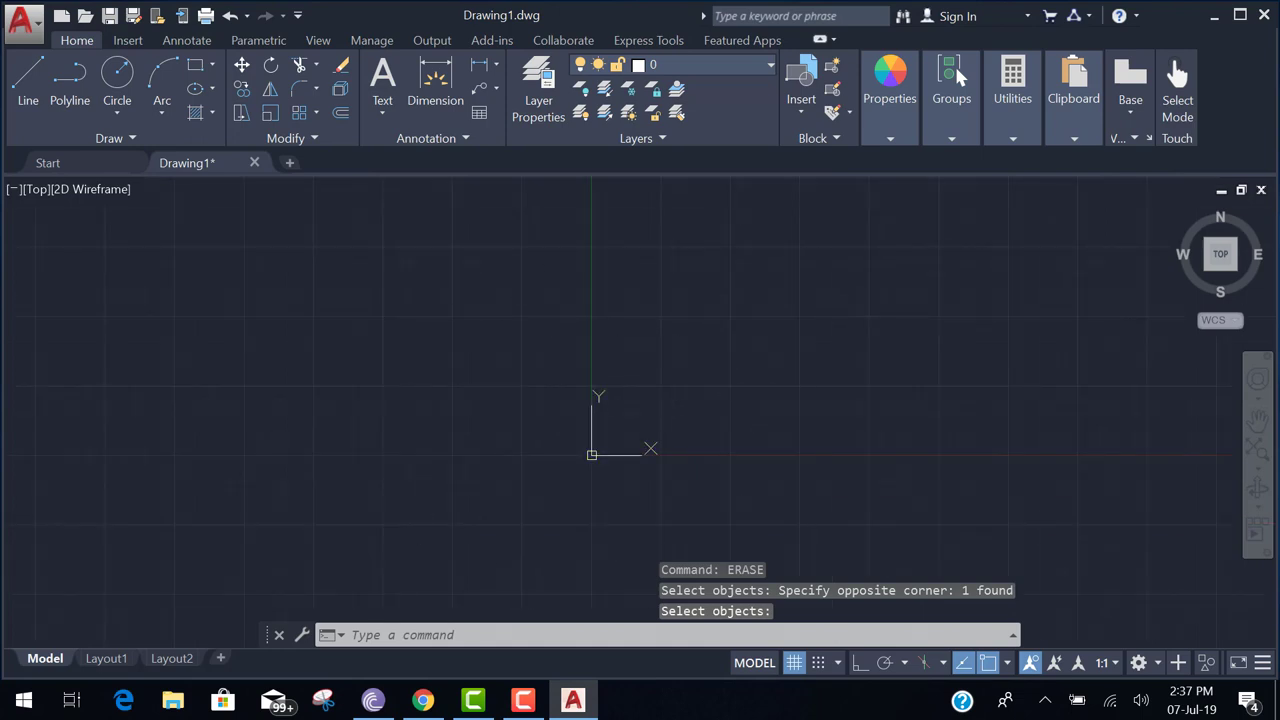
Toggle the grid off and on, view Layout1 and Layout2, and return to Model
{"action": "left_click", "coordinate": [793, 662]}
{"action": "left_click", "coordinate": [793, 662]}
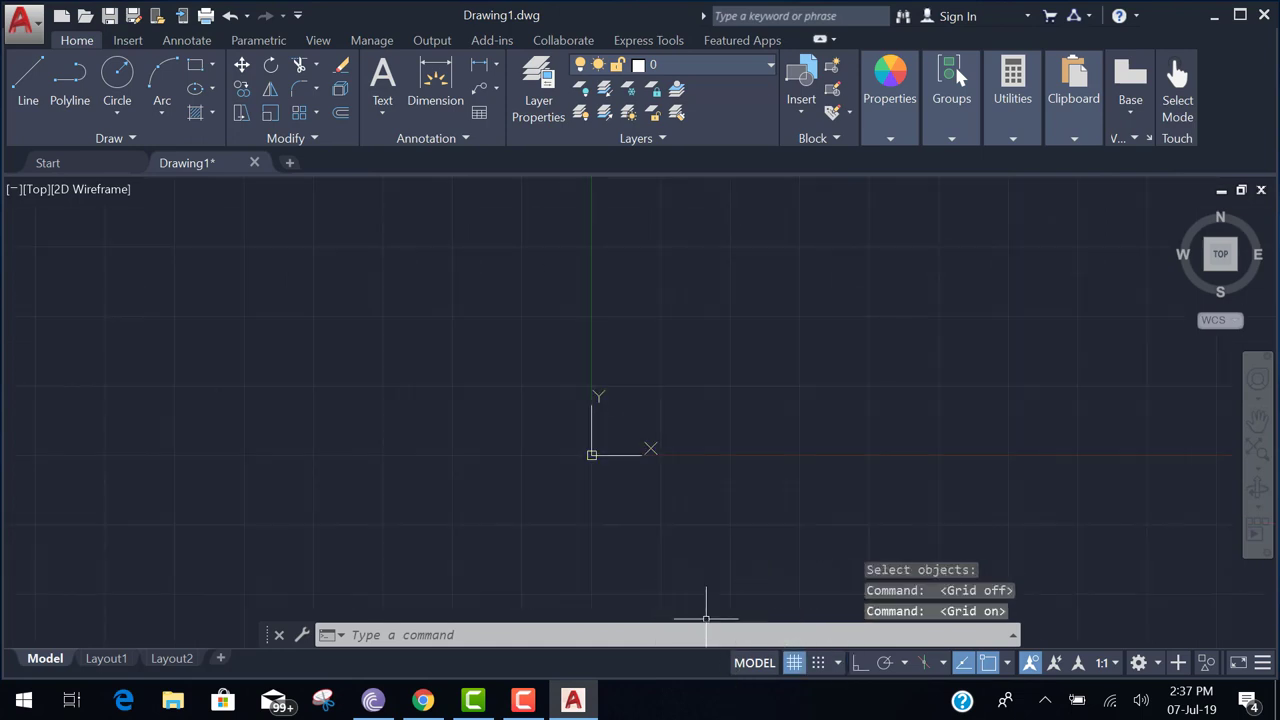
{"action": "left_click", "coordinate": [106, 658]}
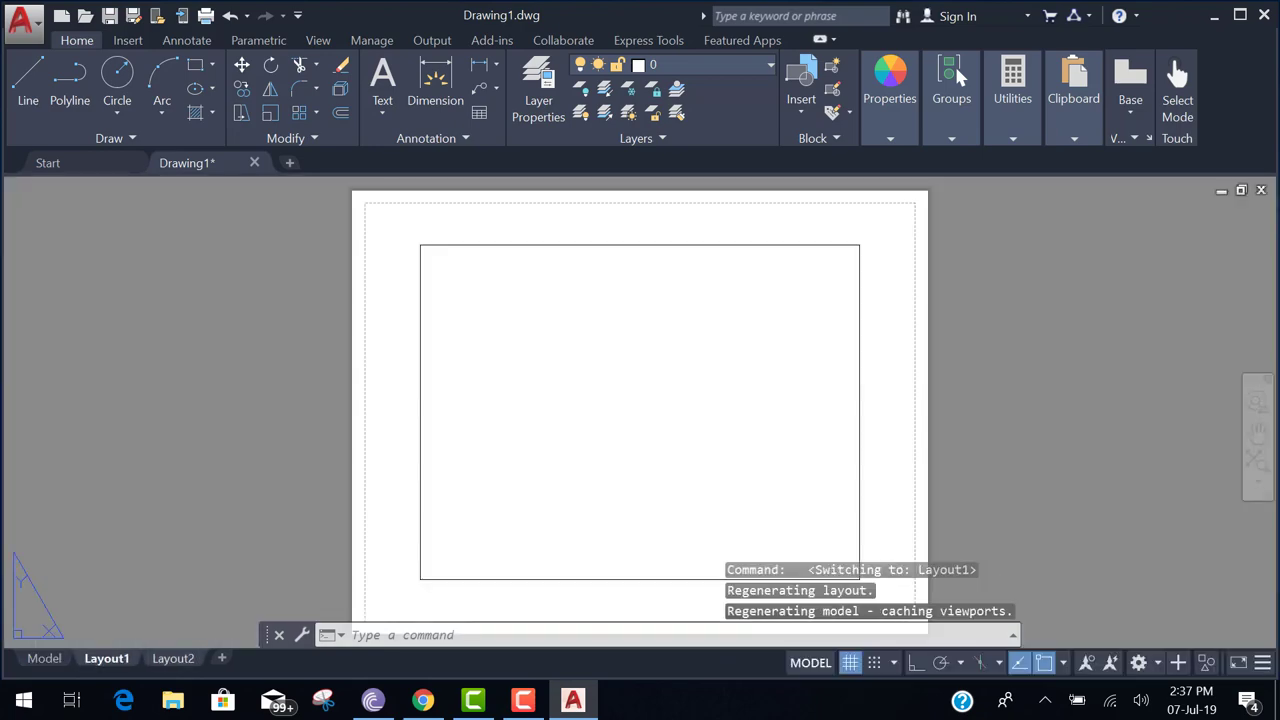
{"action": "left_click", "coordinate": [173, 658]}
{"action": "left_click", "coordinate": [44, 658]}
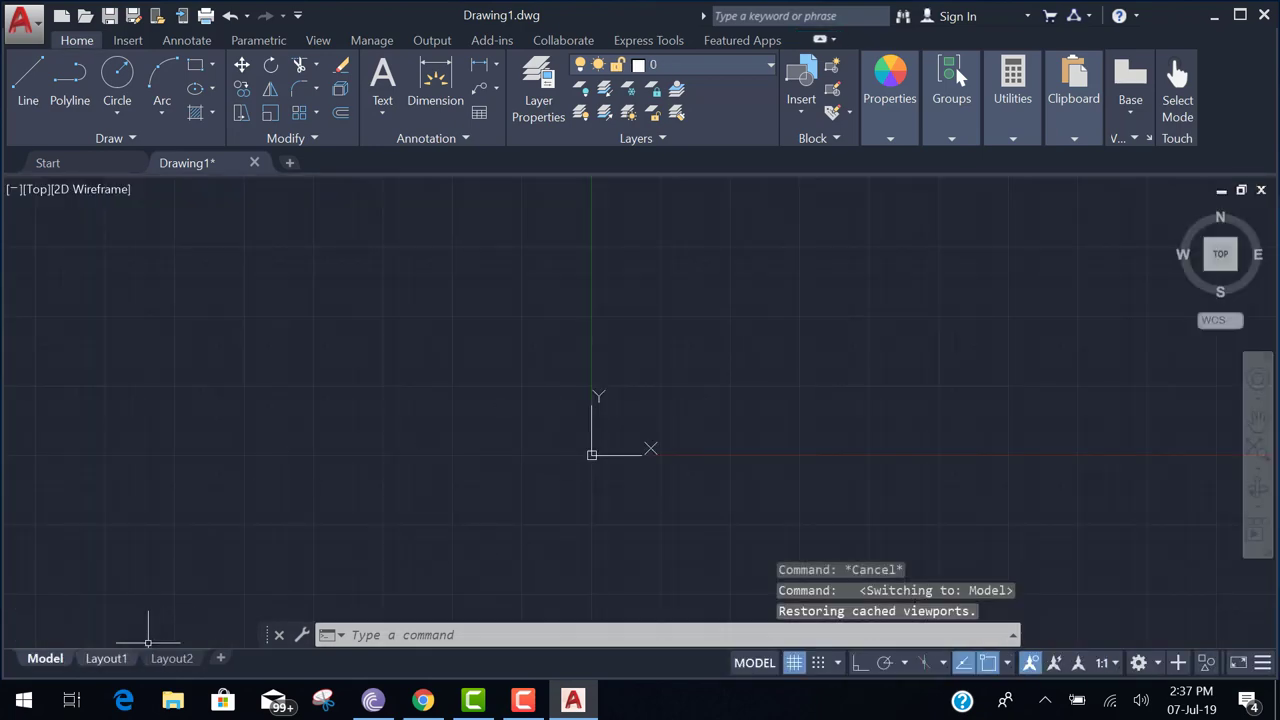
{"action": "left_click", "coordinate": [106, 658]}
{"action": "left_click", "coordinate": [173, 658]}
{"action": "left_click", "coordinate": [44, 658]}
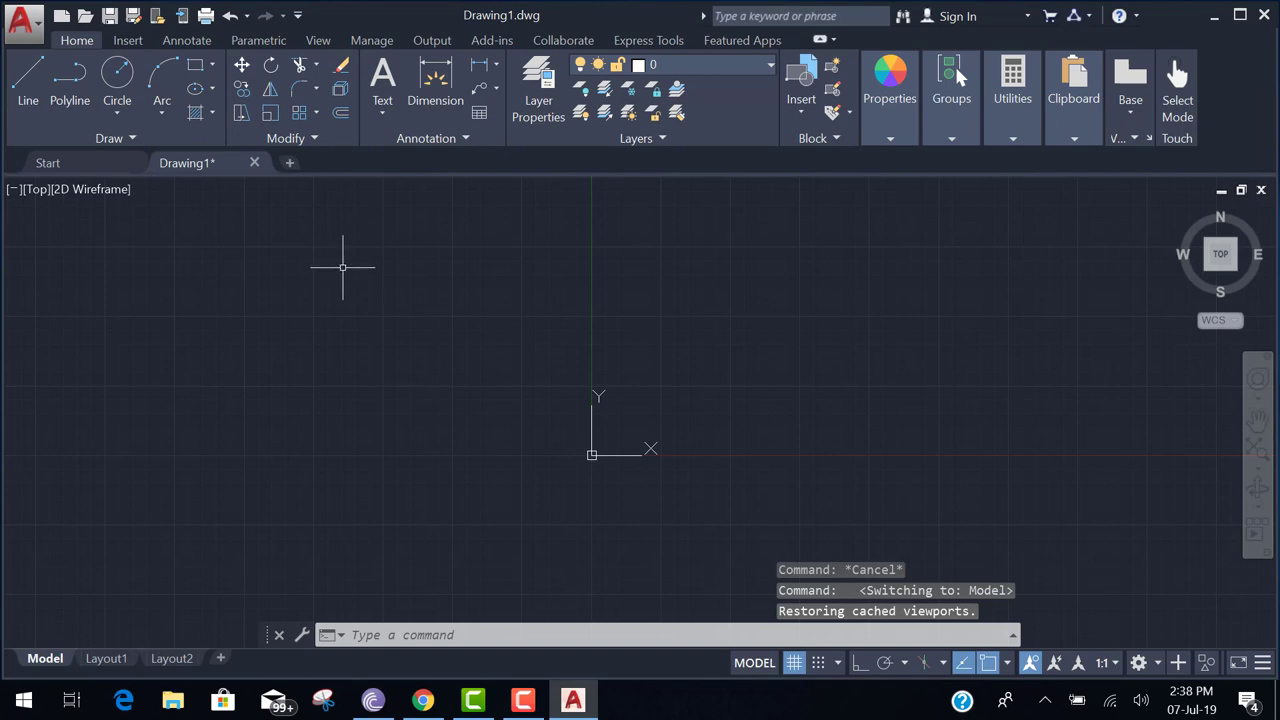
Create new blank drawings Drawing2 and Drawing3 from the + drawing tab
{"action": "left_click", "coordinate": [289, 162]}
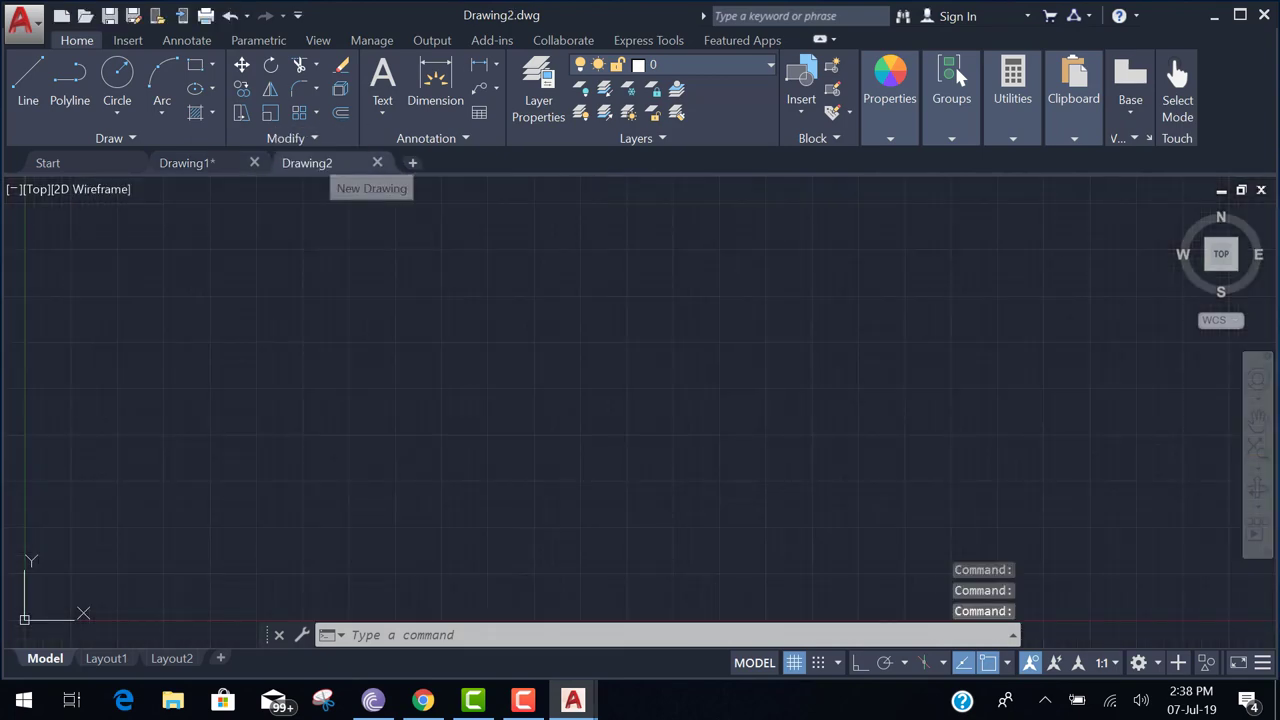
{"action": "left_click", "coordinate": [412, 162]}
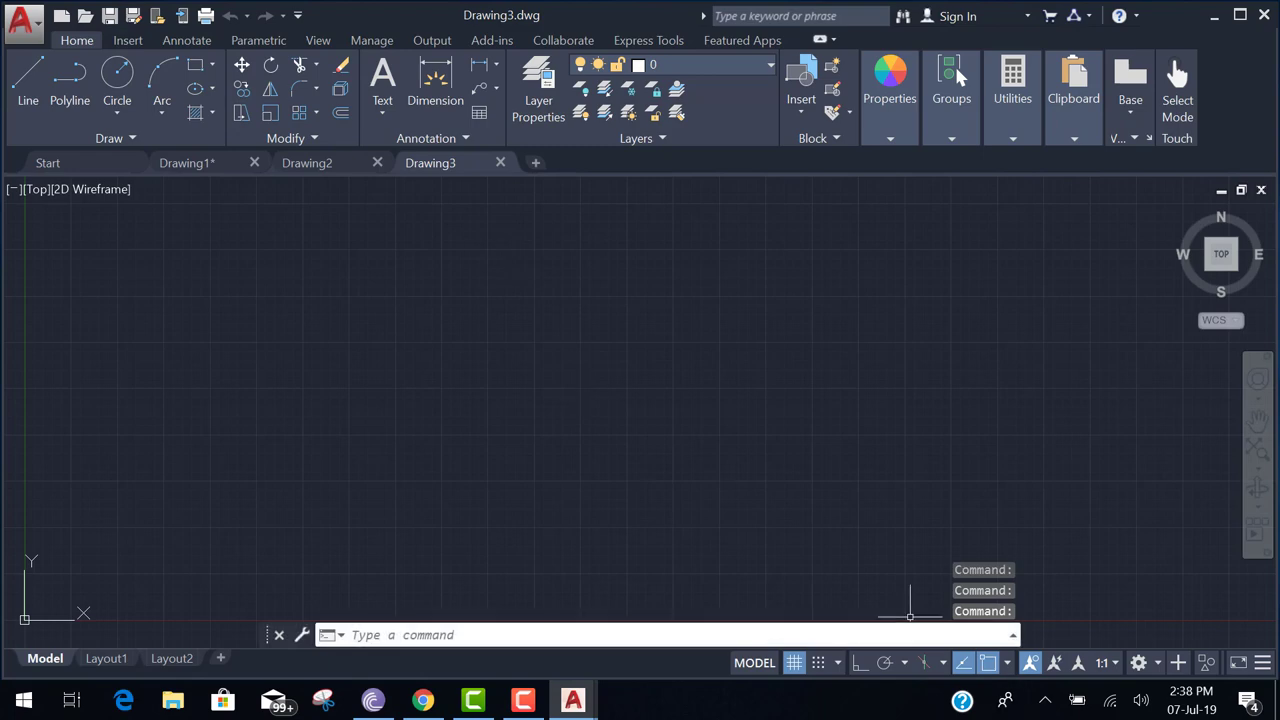
{"action": "mouse_move", "coordinate": [685, 610]}
{"action": "left_mouse_down"}
{"action": "mouse_move", "coordinate": [702, 646]}
{"action": "mouse_move", "coordinate": [928, 684]}
{"action": "mouse_move", "coordinate": [1220, 674]}
{"action": "mouse_move", "coordinate": [1040, 592]}
{"action": "mouse_move", "coordinate": [700, 618]}
{"action": "left_mouse_up"}
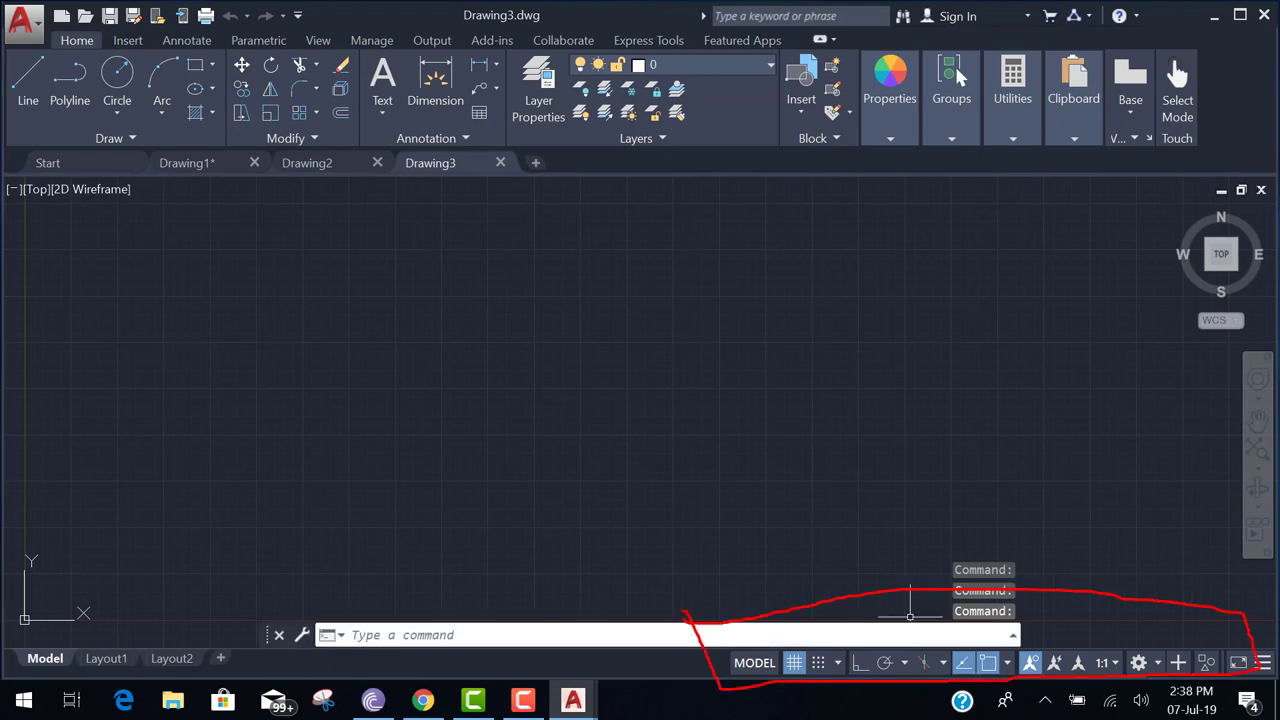